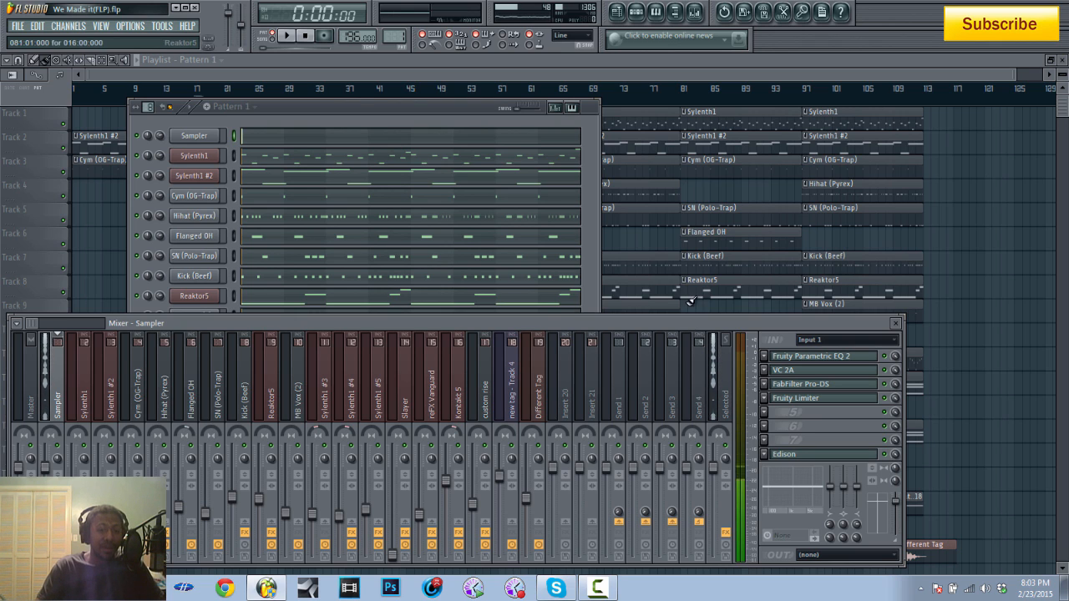
Bring the playlist to the front, switch to song mode and play the full arrangement from the start
{"action": "left_click", "coordinate": [393, 81]}
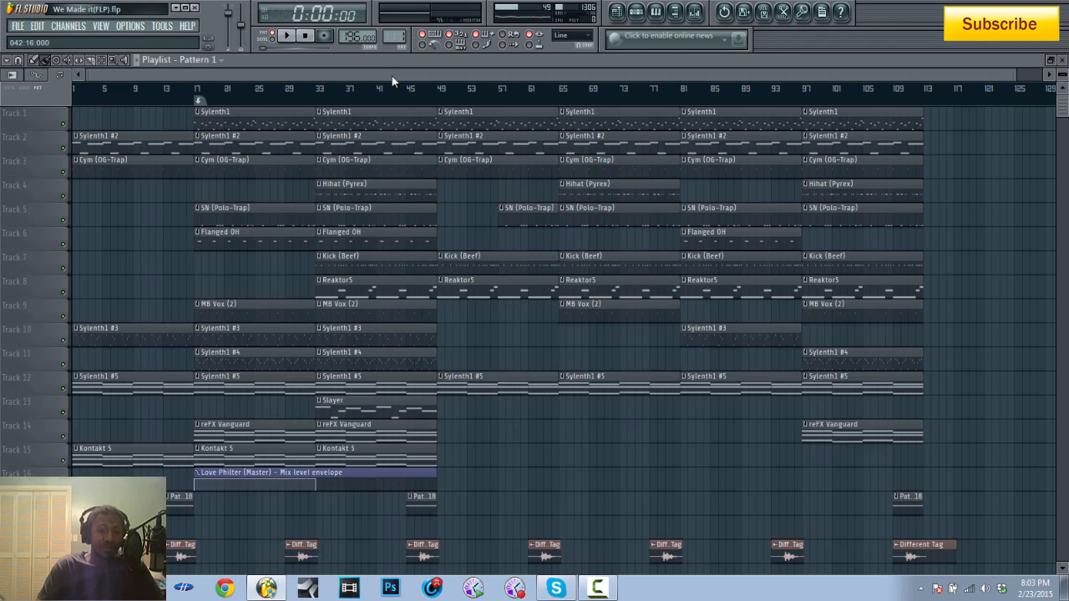
{"action": "scroll", "coordinate": [443, 176], "scroll_direction": "down", "scroll_amount": 3}
{"action": "scroll", "coordinate": [305, 168], "scroll_direction": "up", "scroll_amount": 3}
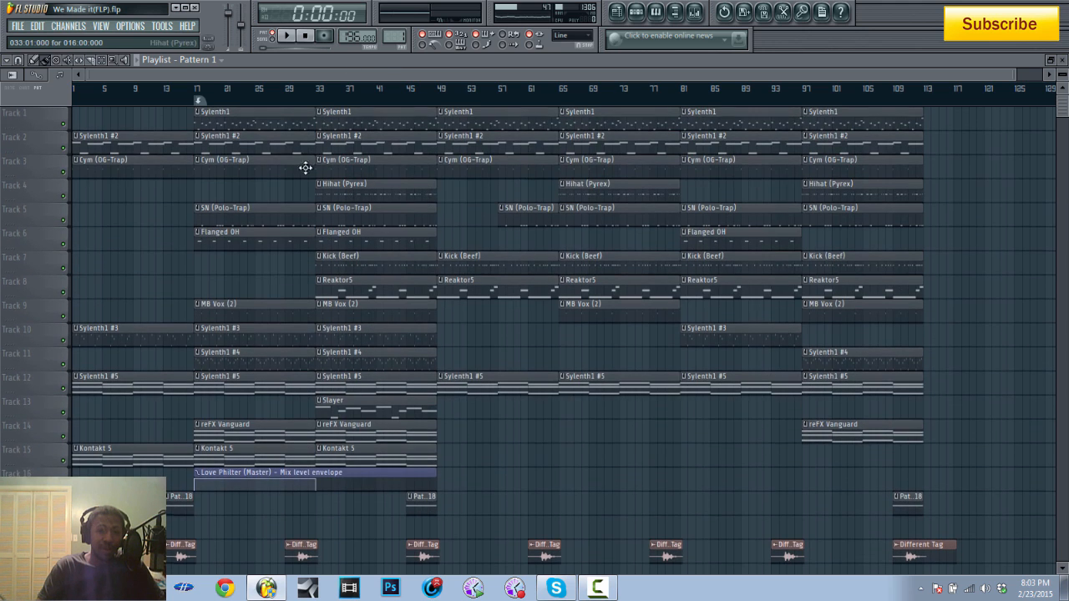
{"action": "left_click", "coordinate": [273, 40]}
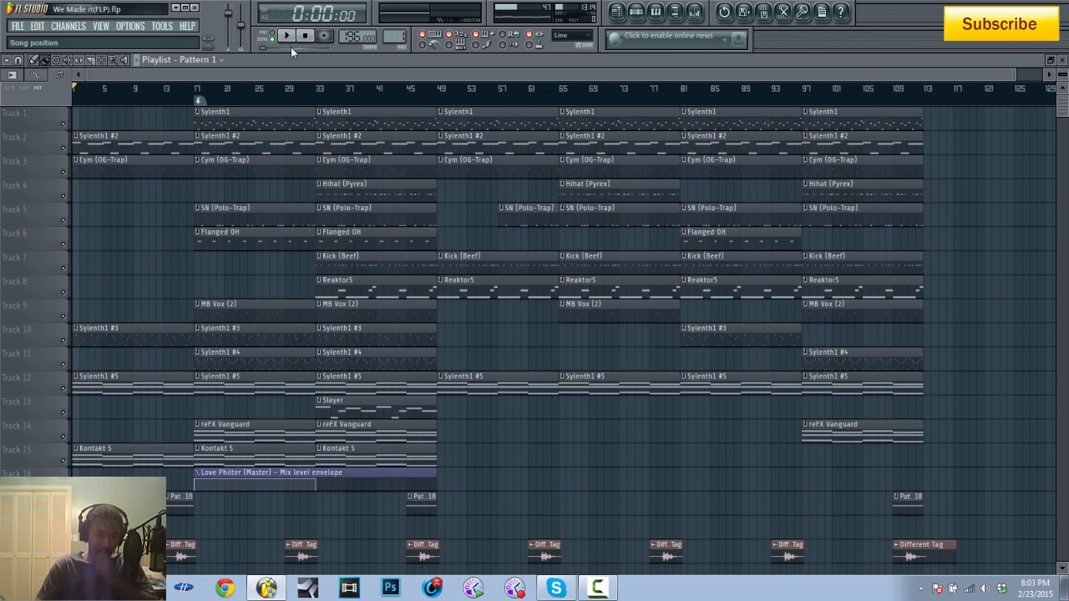
{"action": "left_click", "coordinate": [290, 38]}
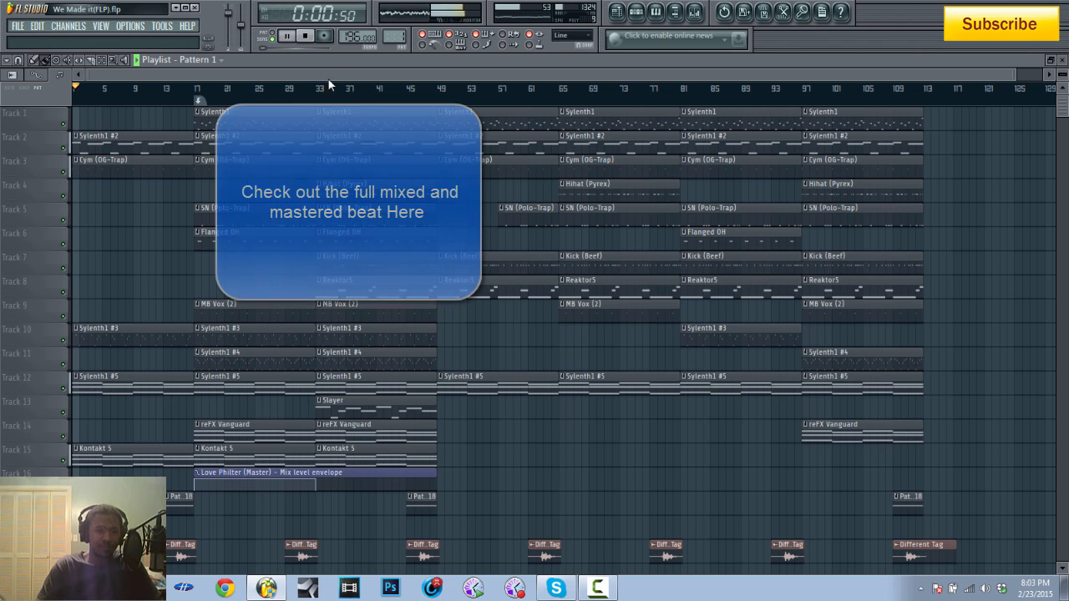
Open bx_meter from the mixer's Selected track and monitor the Master track's levels until stopping playback
{"action": "left_click", "coordinate": [694, 11]}
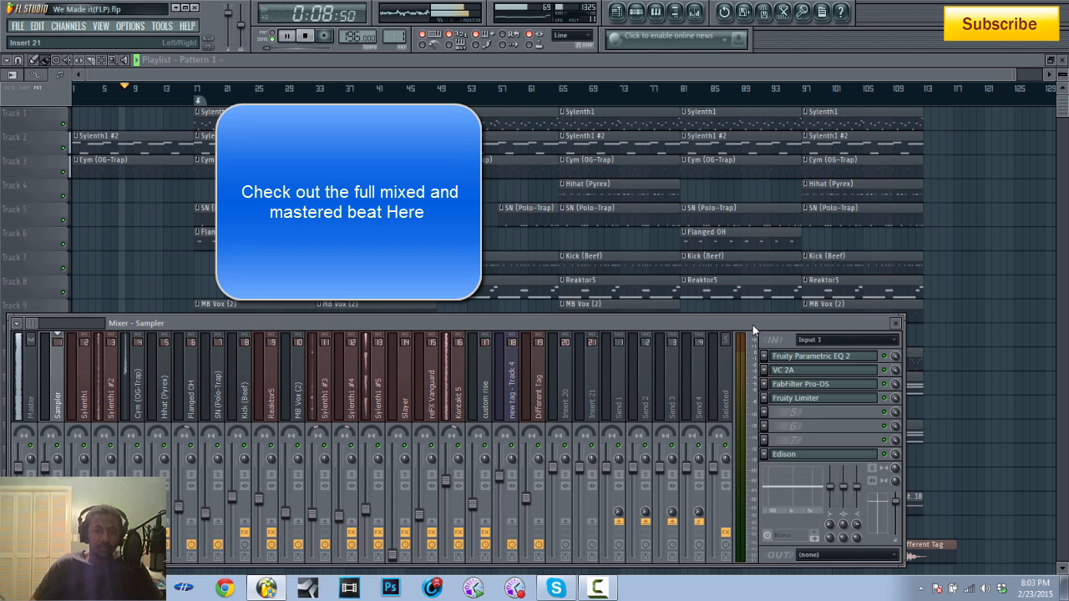
{"action": "left_click", "coordinate": [33, 392]}
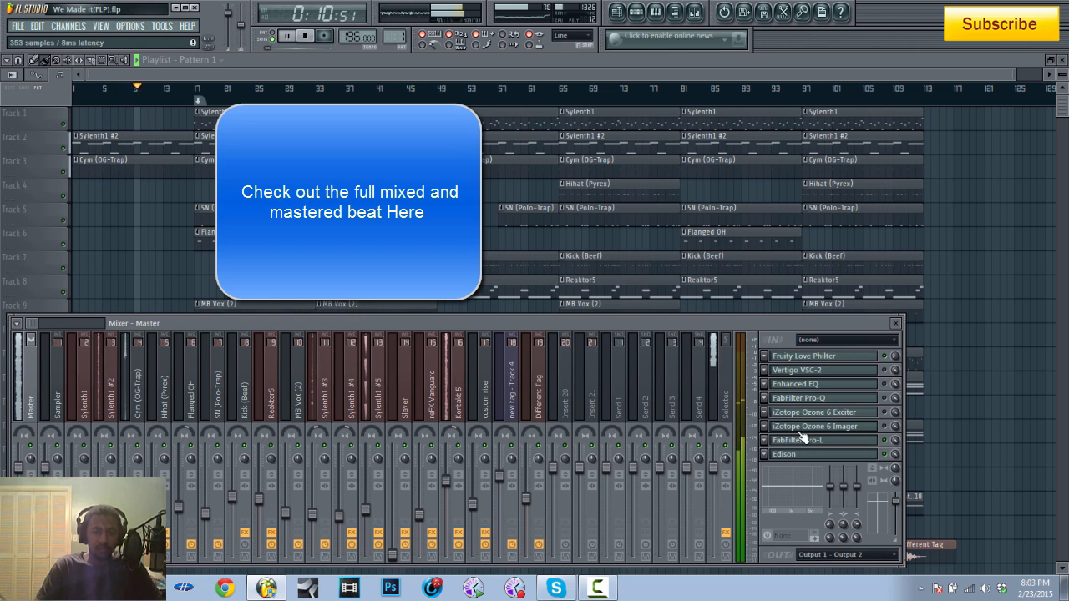
{"action": "left_click", "coordinate": [720, 396]}
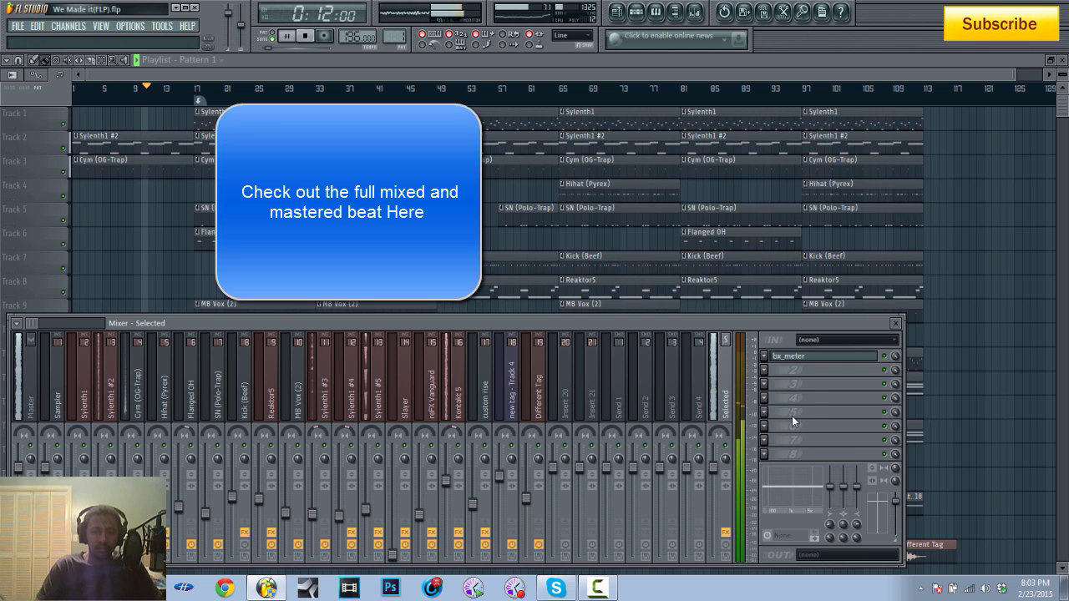
{"action": "left_click", "coordinate": [807, 357]}
{"action": "left_click", "coordinate": [36, 394]}
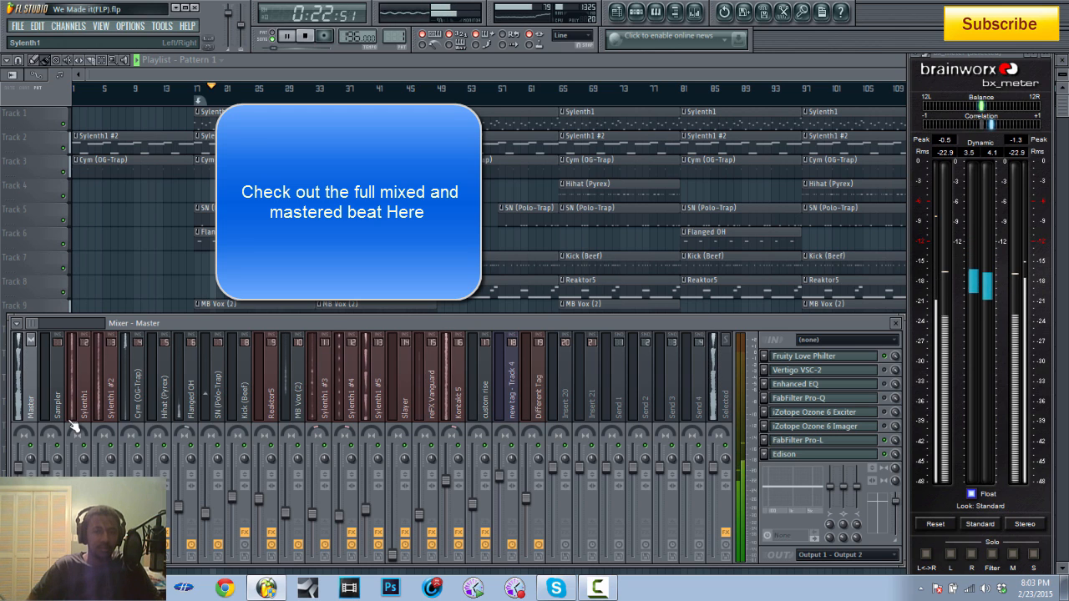
{"action": "left_click", "coordinate": [895, 323]}
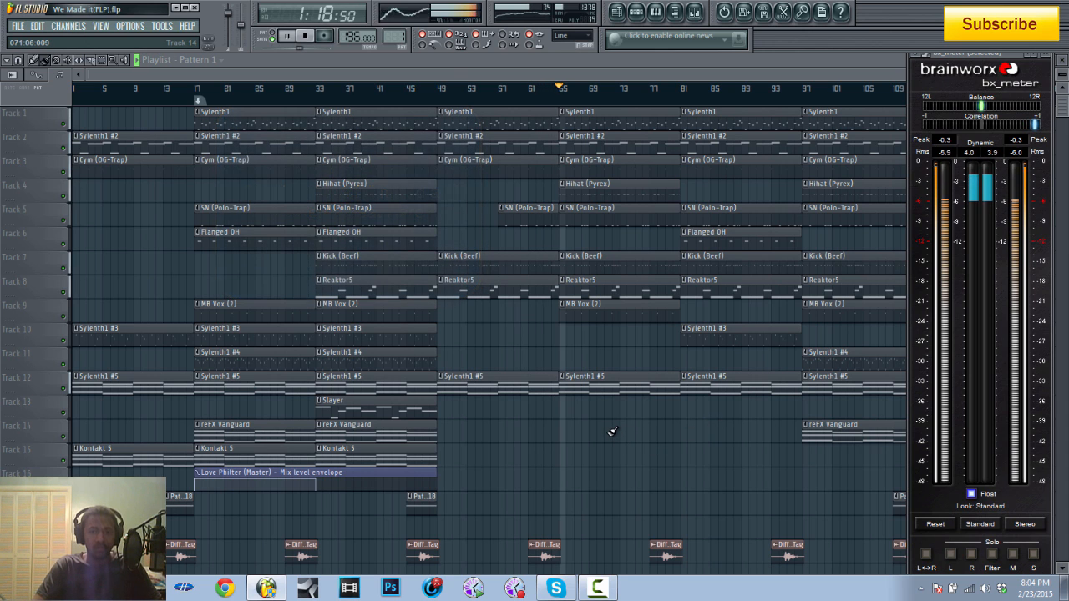
{"action": "key", "text": "space"}
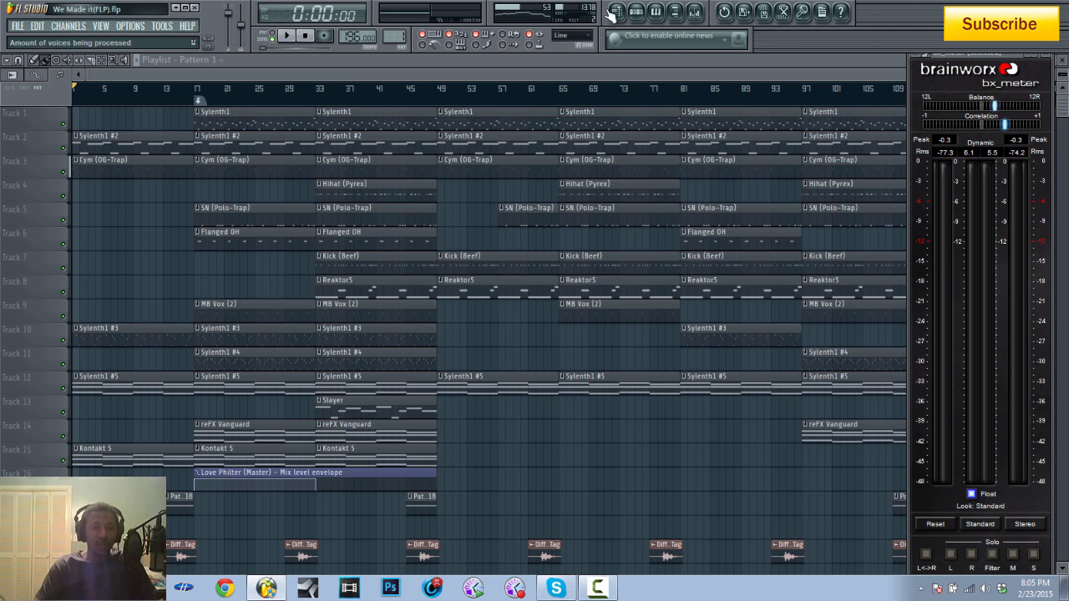
Open the Sampler channel's piano roll from the channel rack and examine its stacked guide notes in bar 1
{"action": "left_click", "coordinate": [637, 13]}
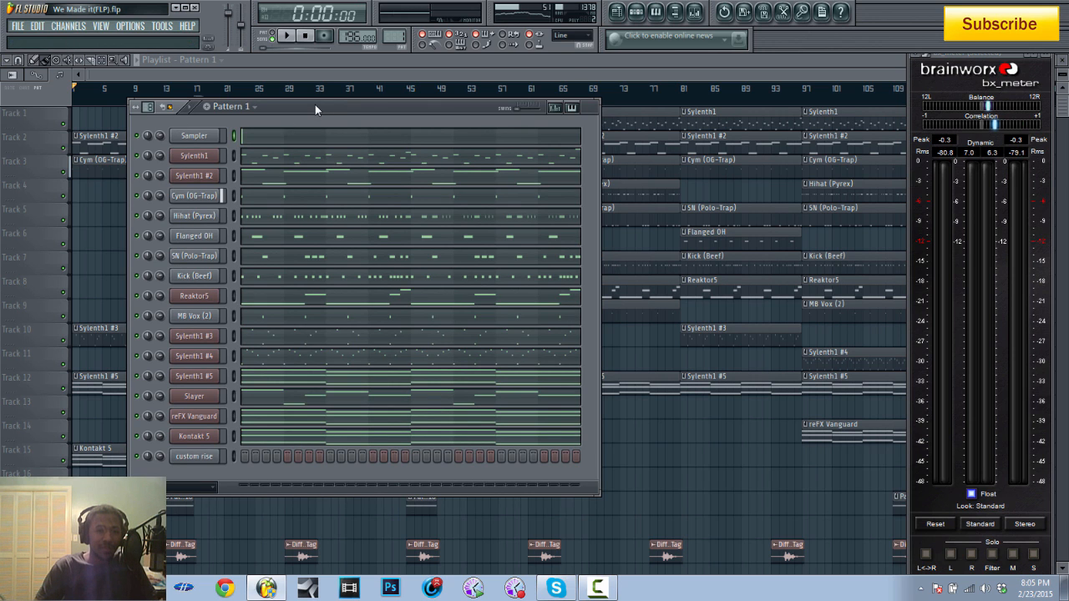
{"action": "left_click_drag", "start_coordinate": [315, 104], "coordinate": [362, 115]}
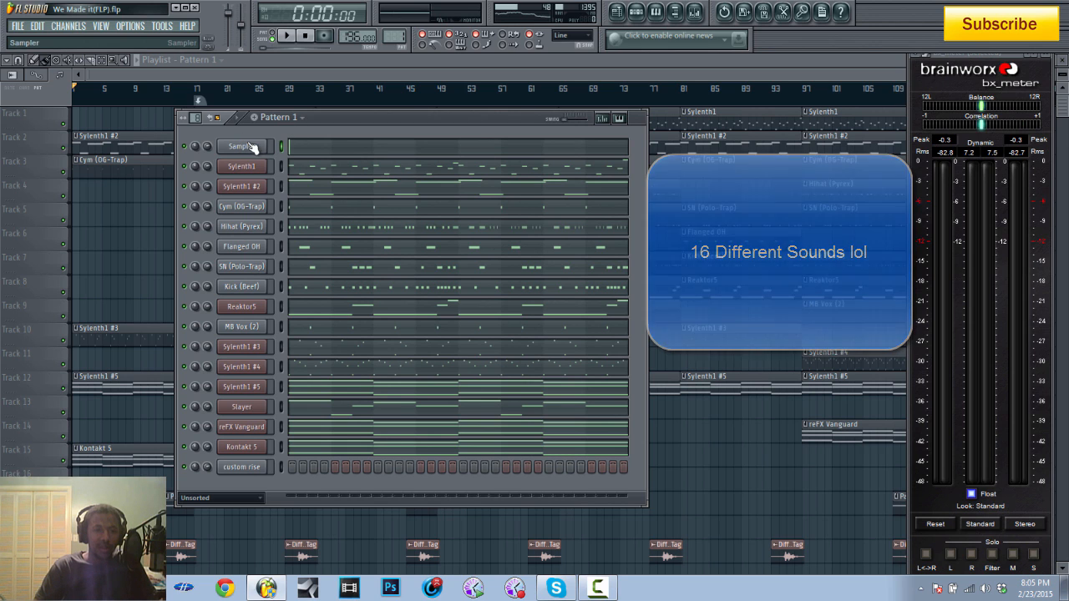
{"action": "left_click", "coordinate": [335, 158]}
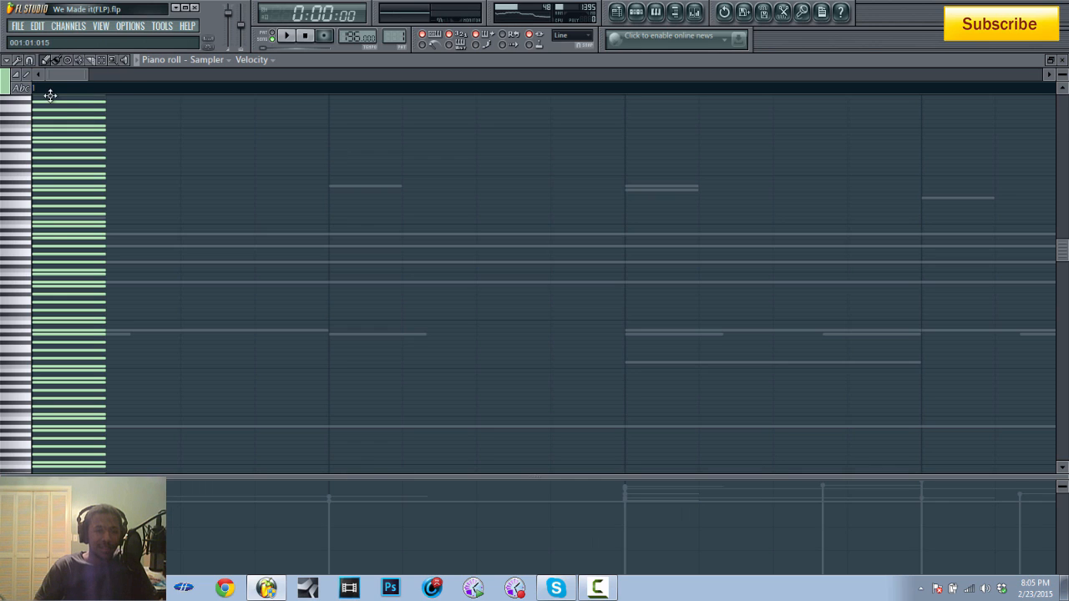
{"action": "left_click", "coordinate": [18, 92]}
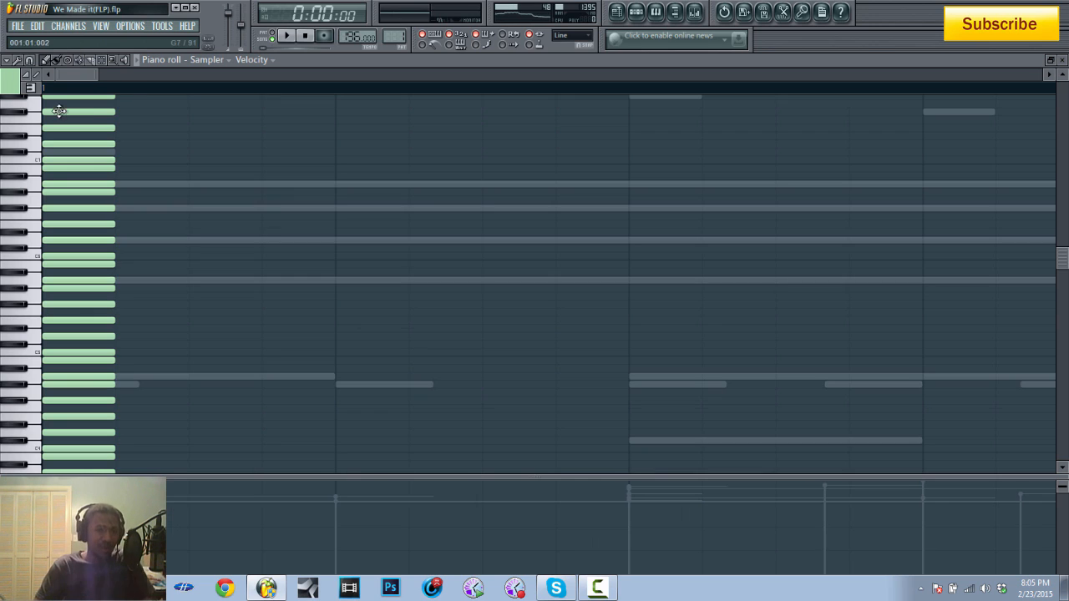
{"action": "scroll", "coordinate": [148, 210], "scroll_direction": "down", "scroll_amount": 10}
{"action": "scroll", "coordinate": [108, 394], "scroll_direction": "up", "scroll_amount": 10}
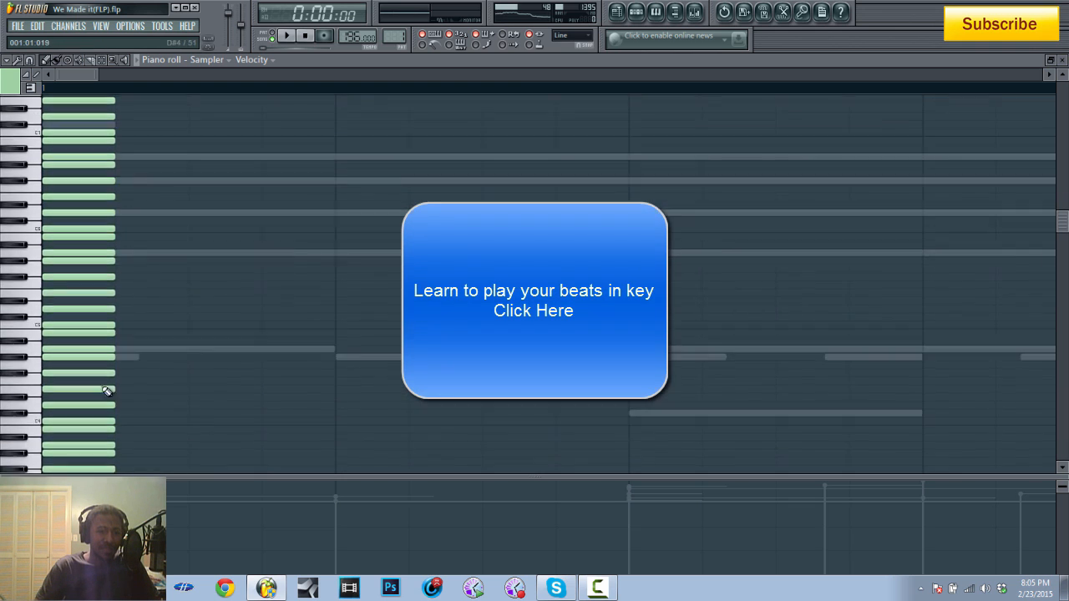
Solo the Sylenth1 channel and open its synth window beside the channel rack to review the preset list
{"action": "left_click", "coordinate": [638, 18]}
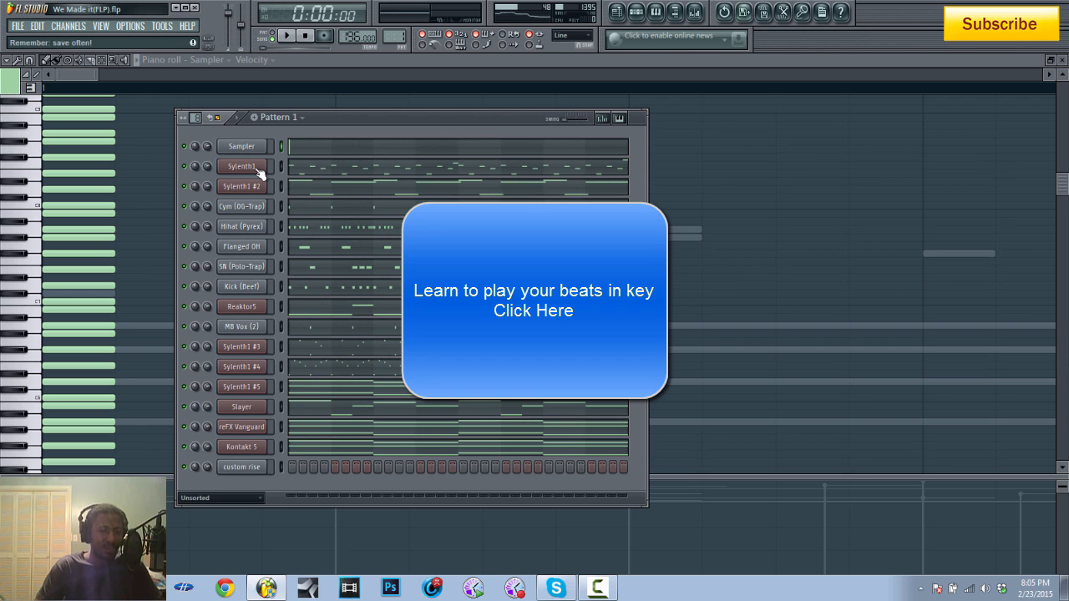
{"action": "right_click", "coordinate": [185, 168]}
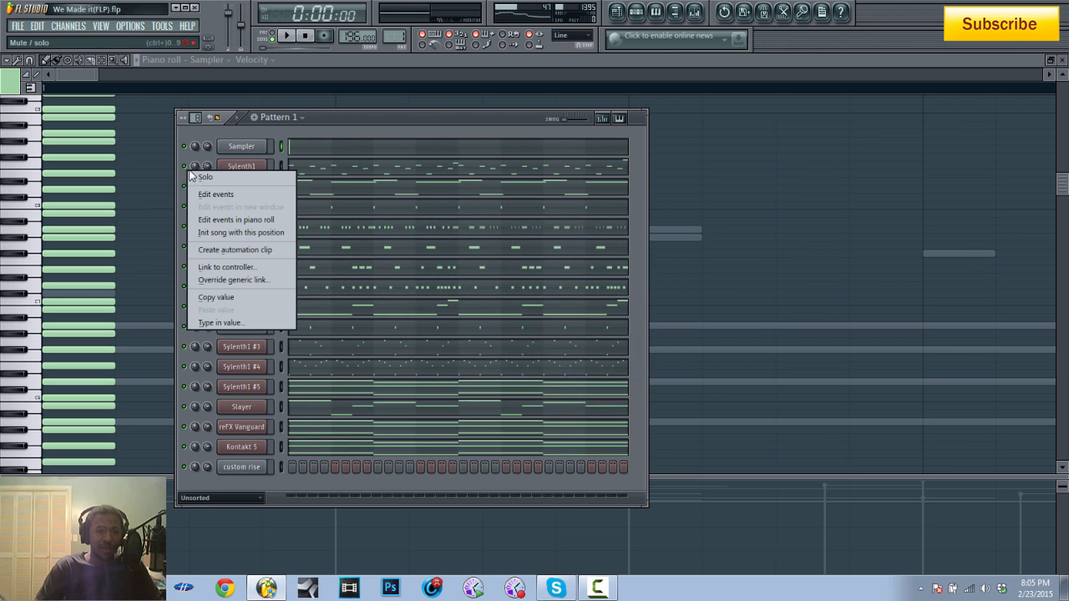
{"action": "left_click", "coordinate": [199, 177]}
{"action": "left_click", "coordinate": [241, 166]}
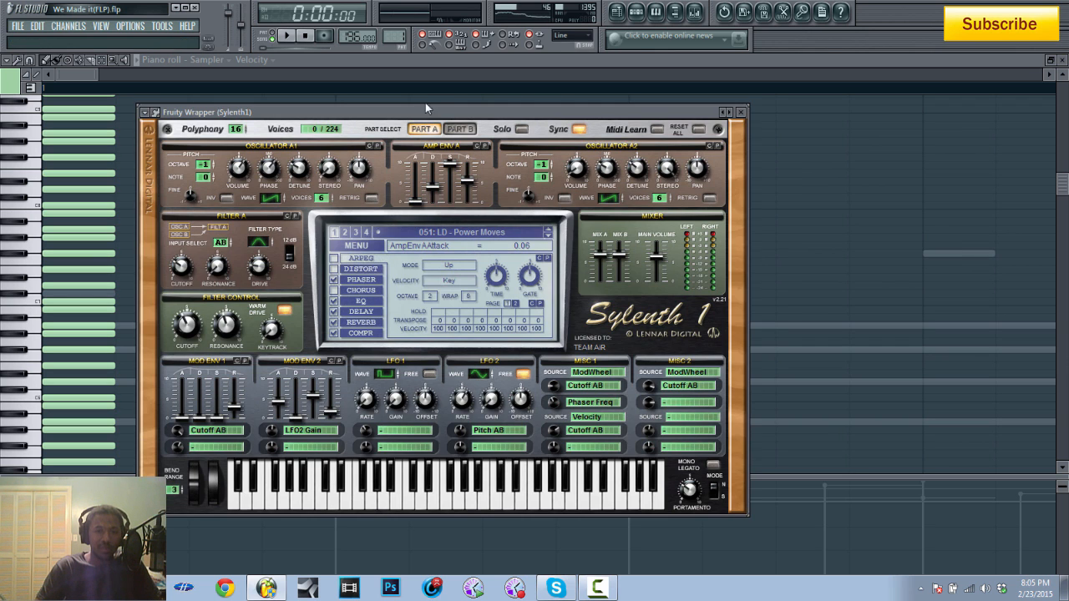
{"action": "left_click_drag", "start_coordinate": [411, 109], "coordinate": [632, 111]}
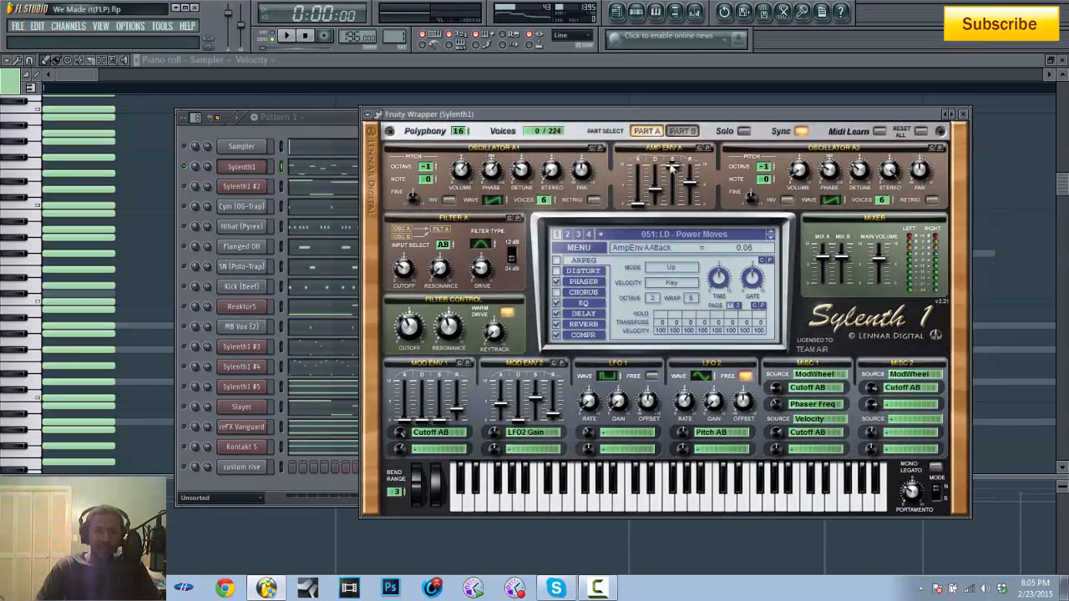
{"action": "left_click", "coordinate": [710, 240]}
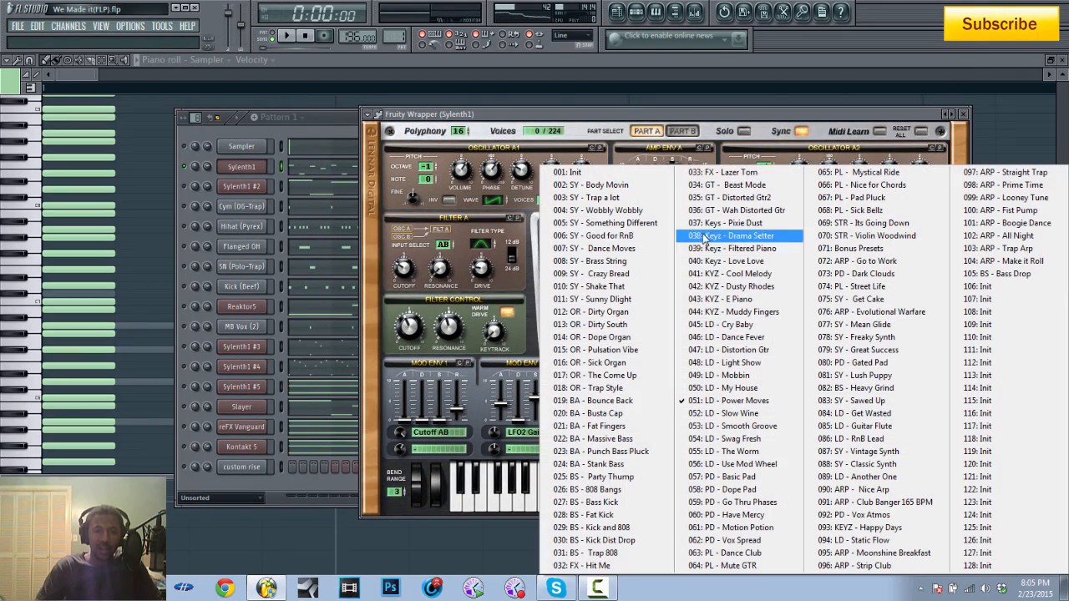
{"action": "left_click", "coordinate": [707, 119]}
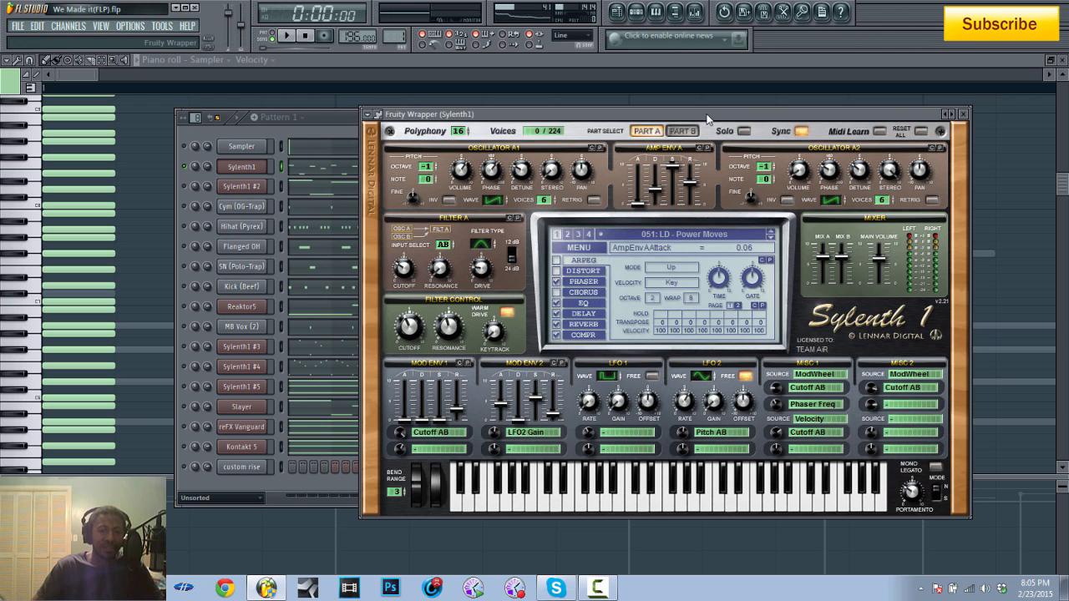
Open the Sylenth1 channel's piano roll and play back its soloed melody with more bars in view
{"action": "left_click", "coordinate": [341, 124]}
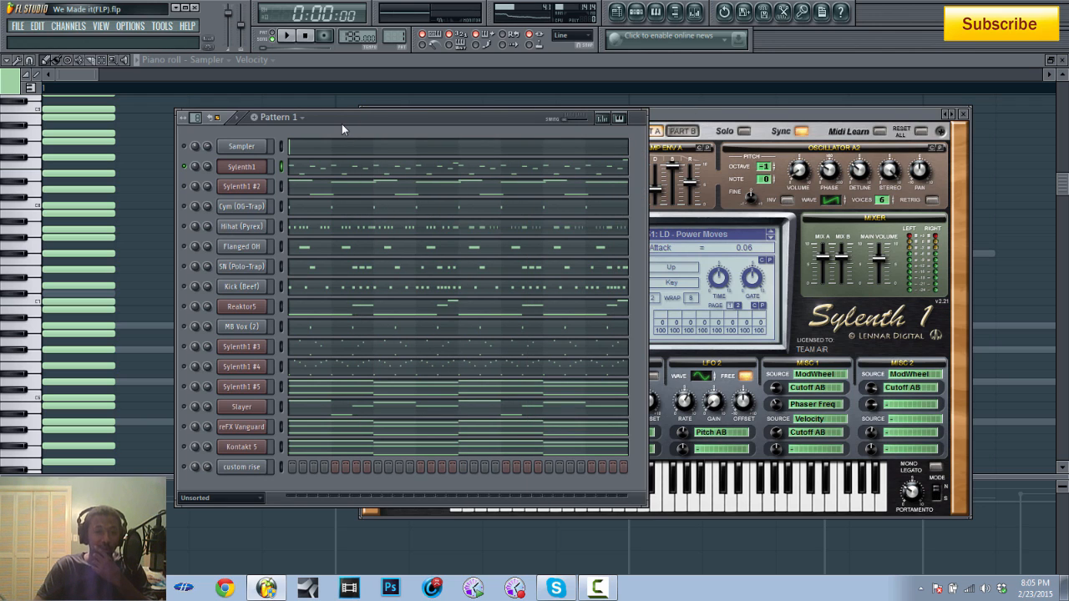
{"action": "left_click", "coordinate": [325, 172]}
{"action": "left_click", "coordinate": [34, 88]}
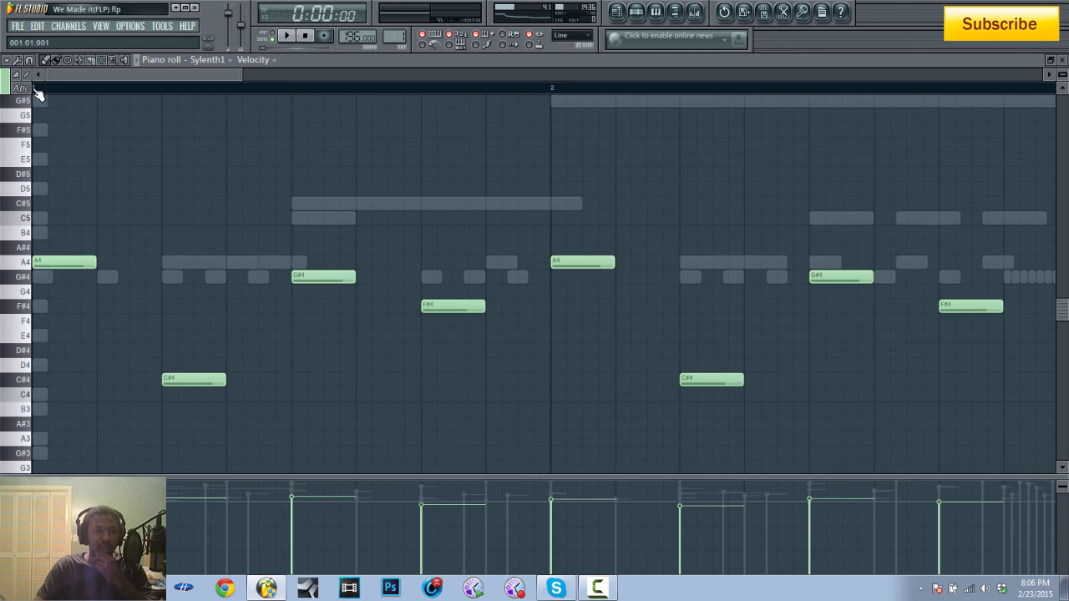
{"action": "left_click", "coordinate": [288, 38]}
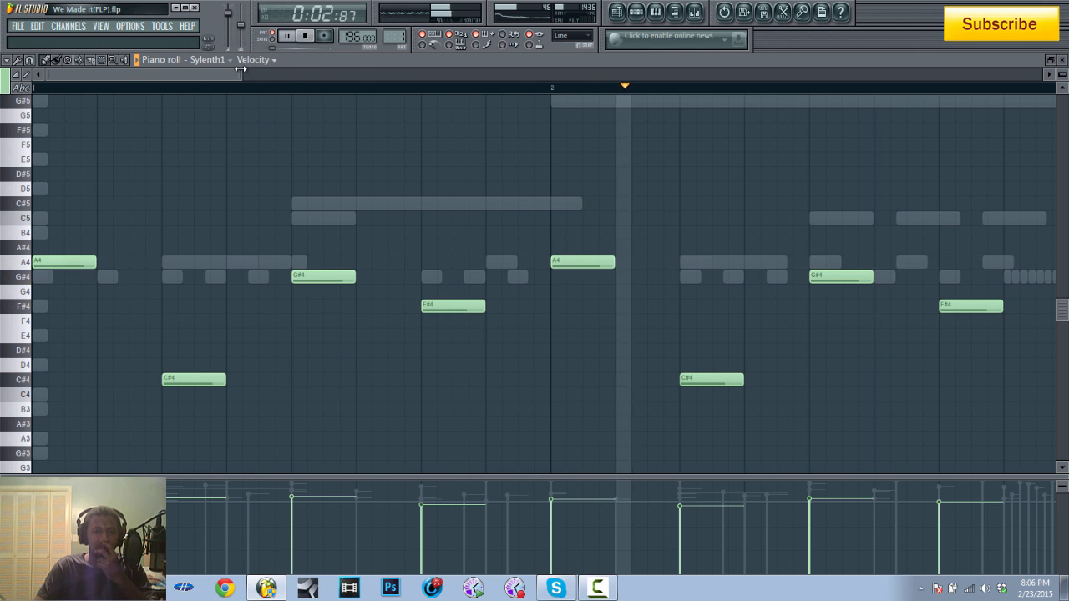
{"action": "left_click_drag", "start_coordinate": [241, 74], "coordinate": [494, 128]}
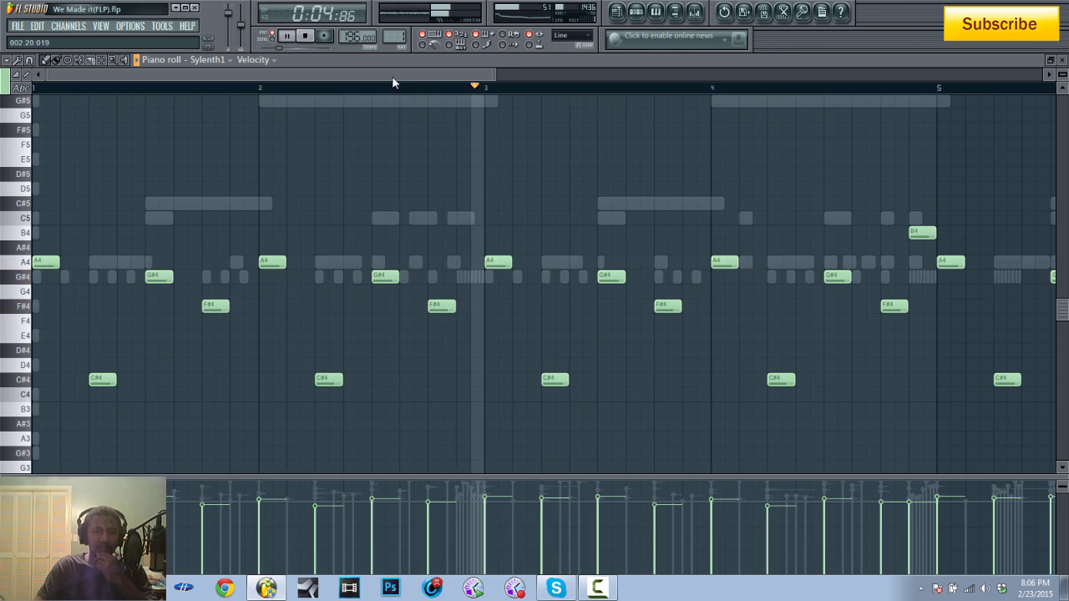
{"action": "left_click_drag", "start_coordinate": [391, 76], "coordinate": [467, 100]}
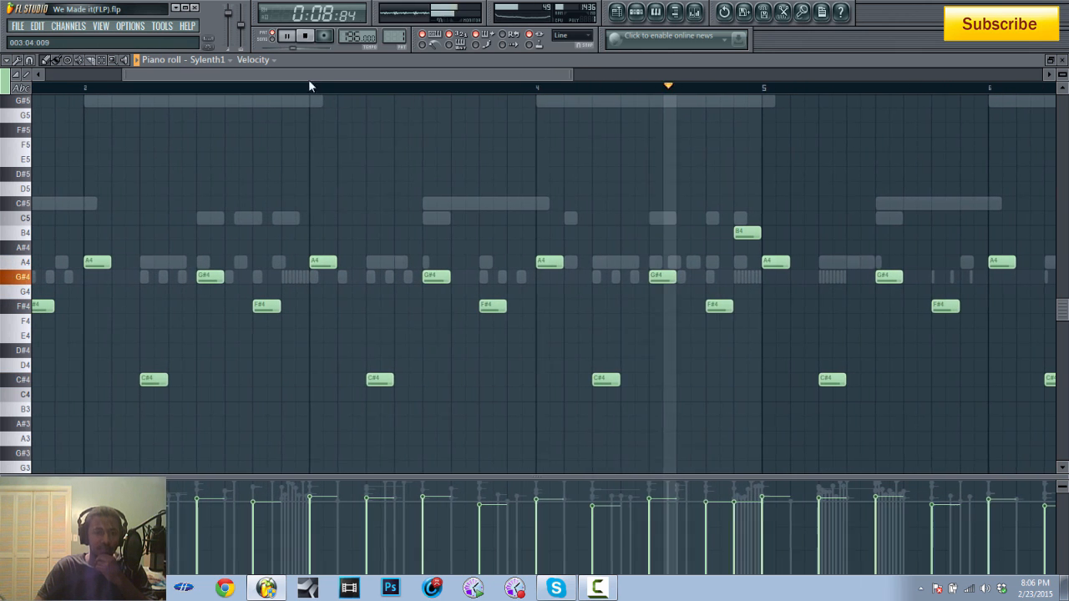
{"action": "left_click", "coordinate": [306, 38]}
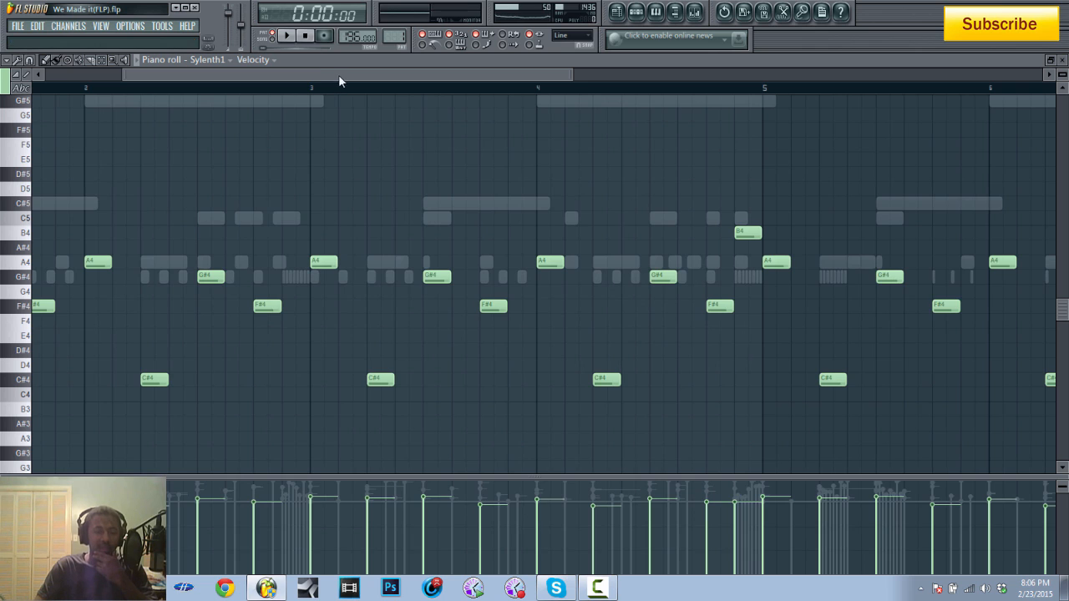
Examine the repeating notes of the Sylenth1 melody and the extra B4 note just before bar 5
{"action": "left_click_drag", "start_coordinate": [338, 75], "coordinate": [214, 84]}
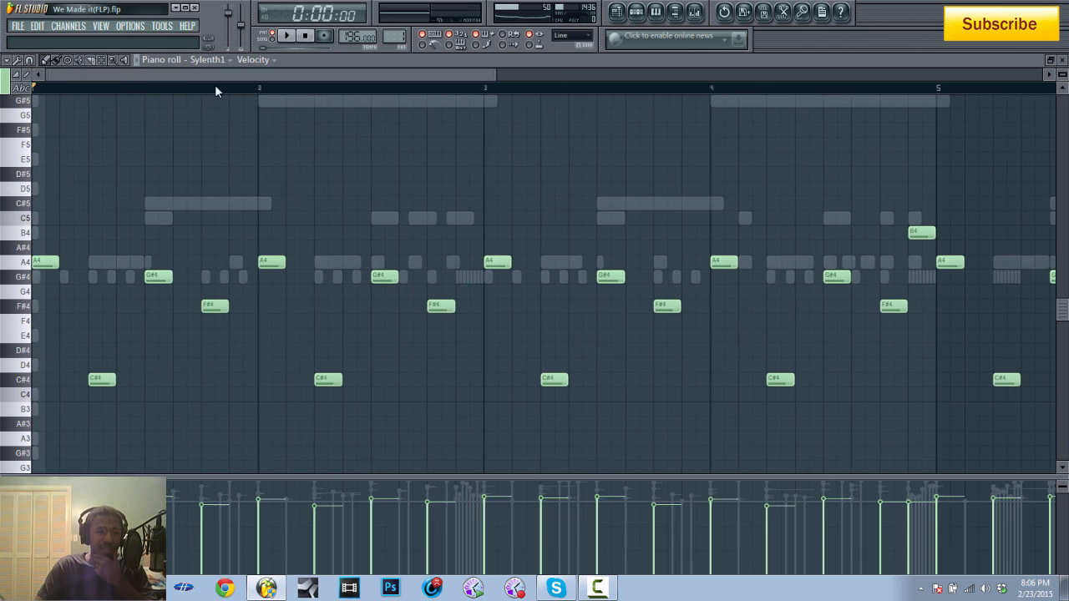
{"action": "left_click", "coordinate": [29, 263]}
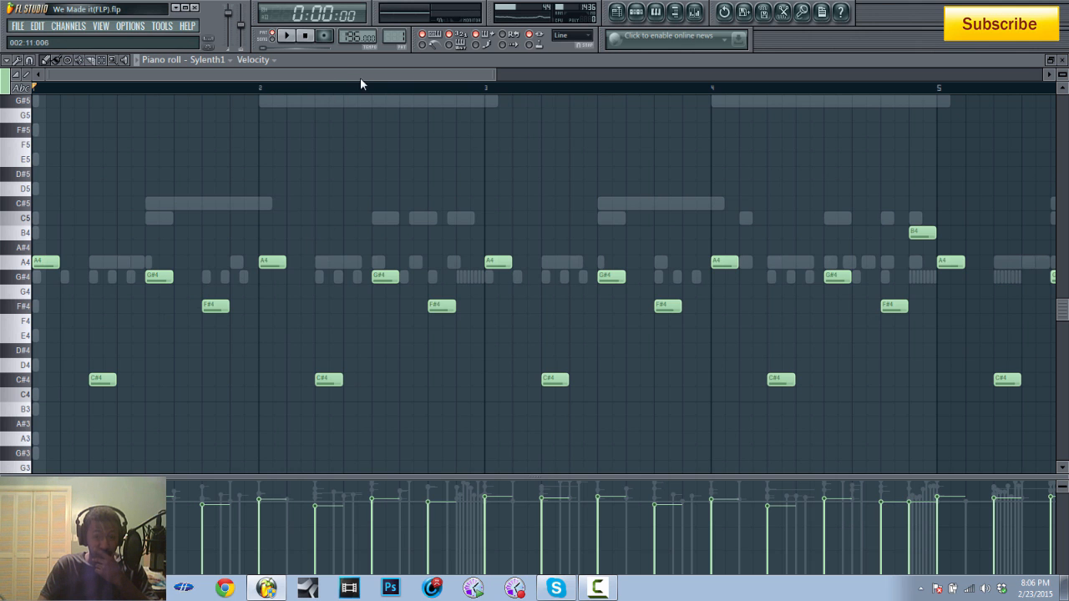
{"action": "mouse_move", "coordinate": [353, 74]}
{"action": "left_mouse_down"}
{"action": "mouse_move", "coordinate": [528, 96]}
{"action": "mouse_move", "coordinate": [538, 261]}
{"action": "left_mouse_up"}
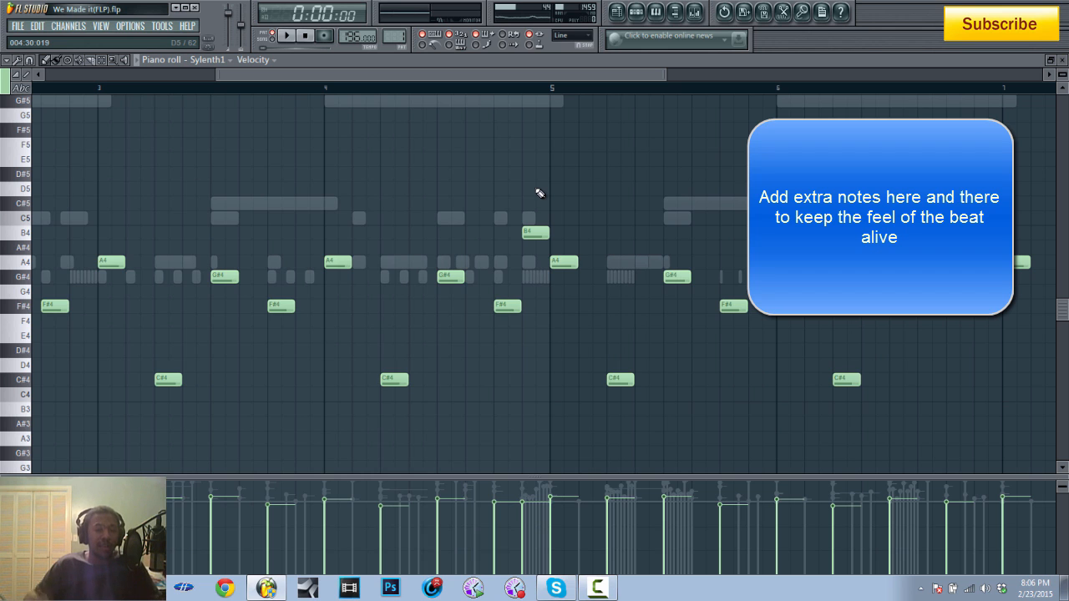
{"action": "left_click_drag", "start_coordinate": [482, 74], "coordinate": [251, 80]}
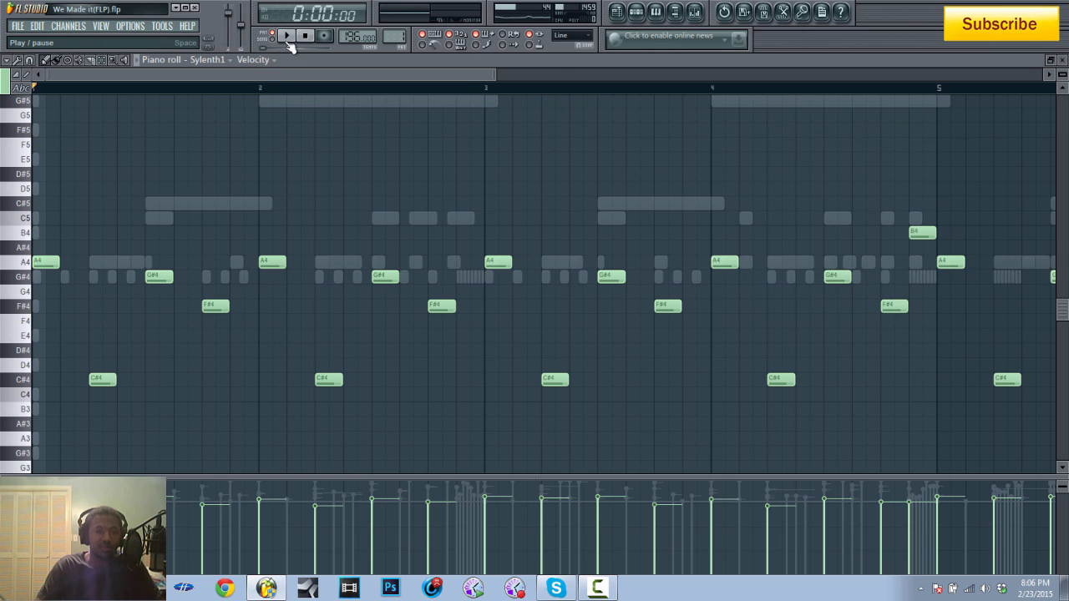
Solo the Sylenth1 #2 channel and open its synth window beside the channel rack
{"action": "left_click", "coordinate": [636, 12]}
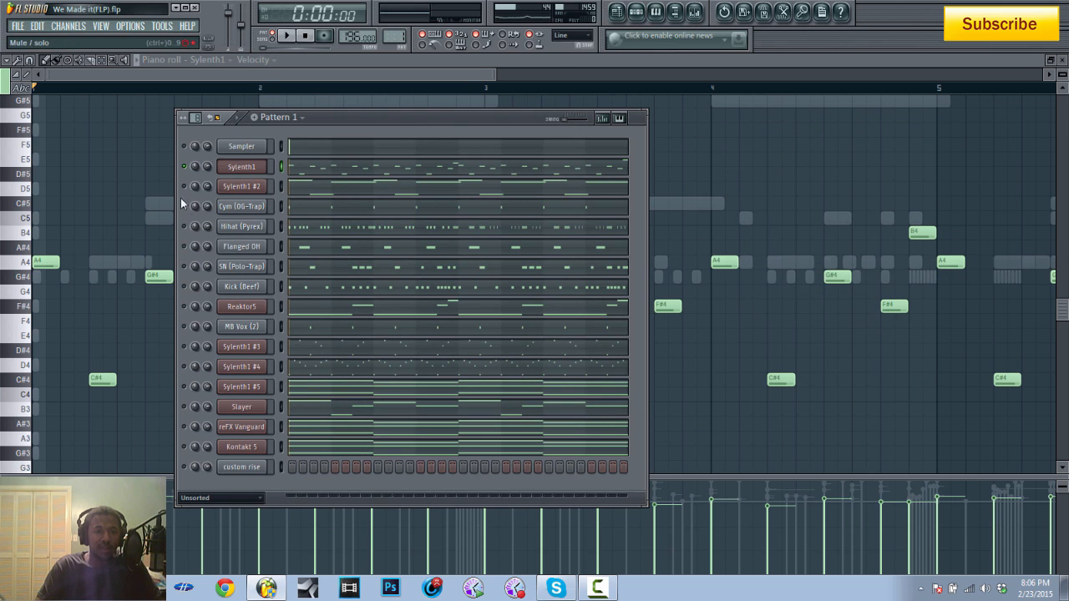
{"action": "left_click", "coordinate": [241, 187]}
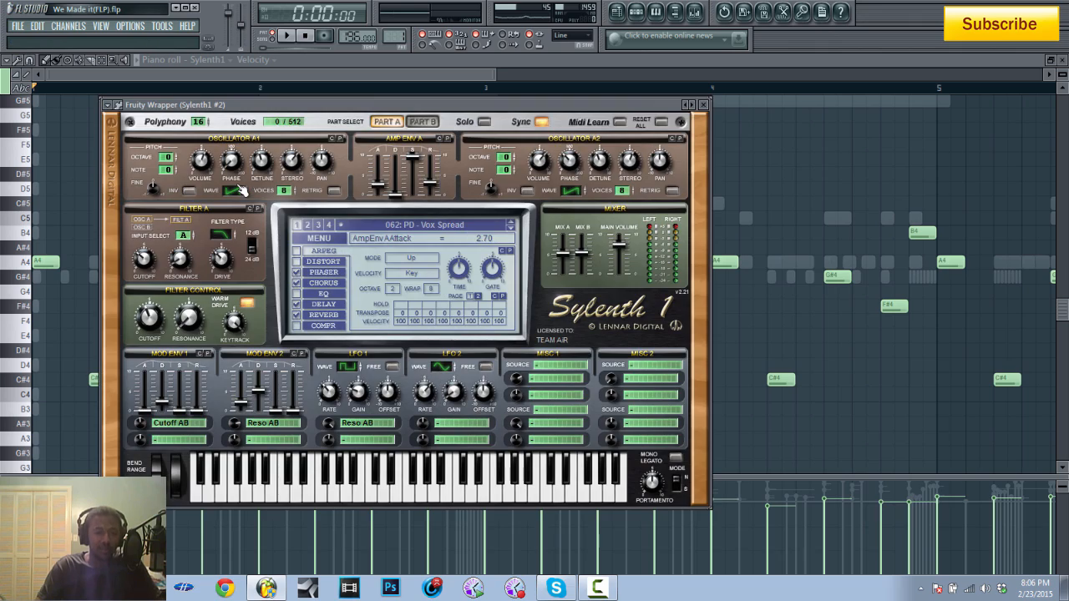
{"action": "left_click_drag", "start_coordinate": [471, 104], "coordinate": [723, 97]}
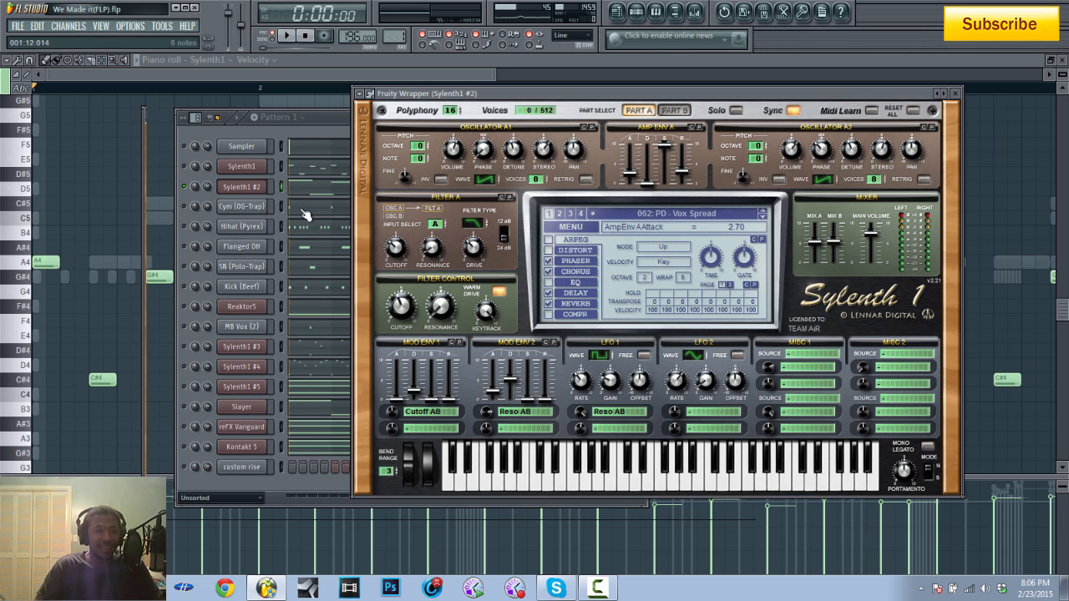
{"action": "left_click", "coordinate": [321, 125]}
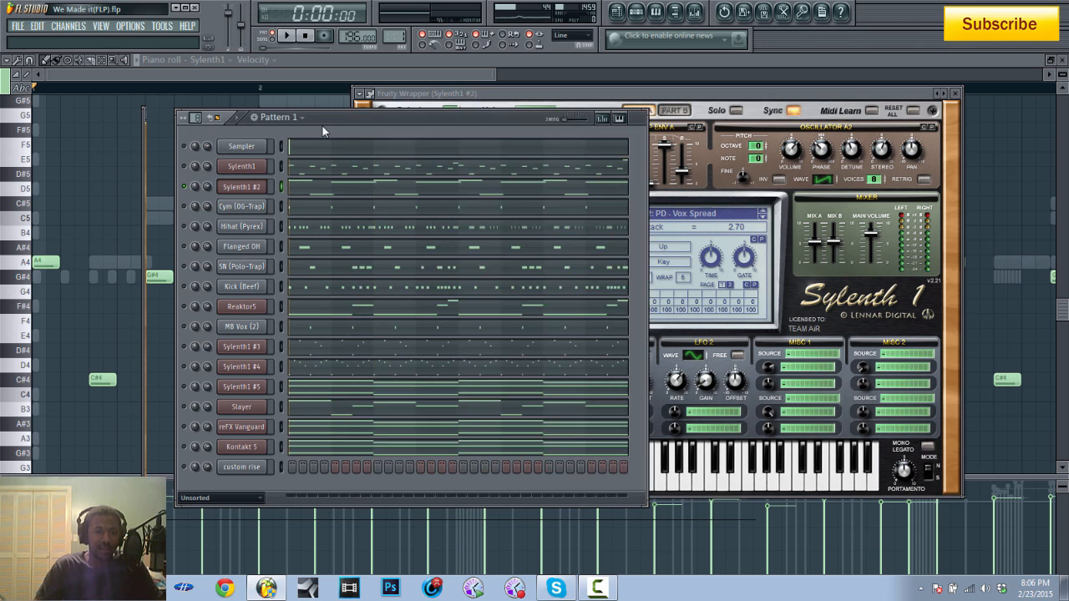
Check the Sylenth1 #2 channel's notes, its mixer track and its Vox Spread synth window
{"action": "left_click", "coordinate": [349, 186]}
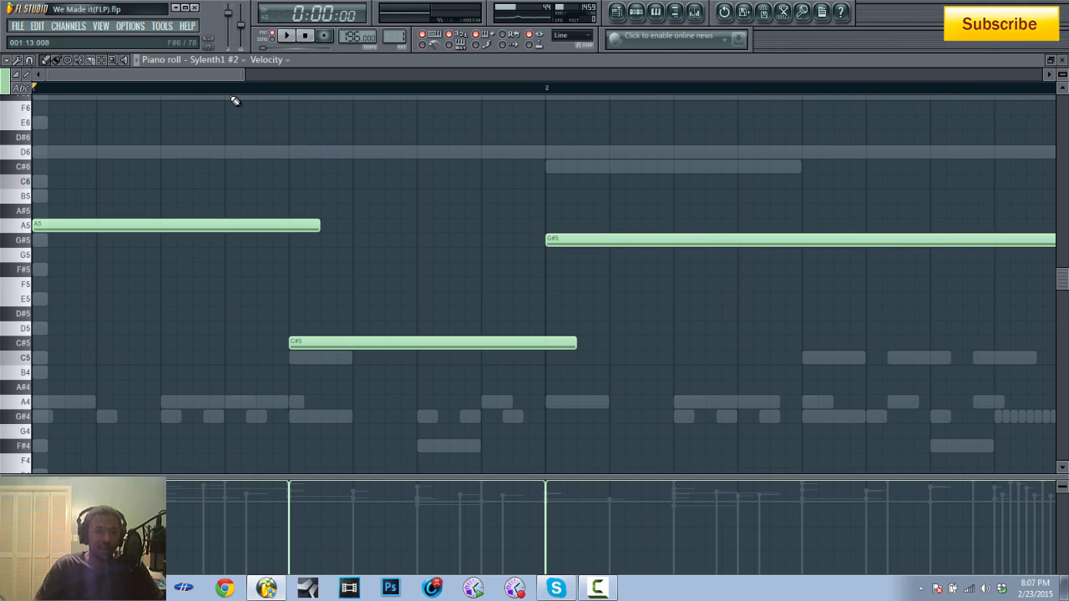
{"action": "left_click", "coordinate": [694, 13]}
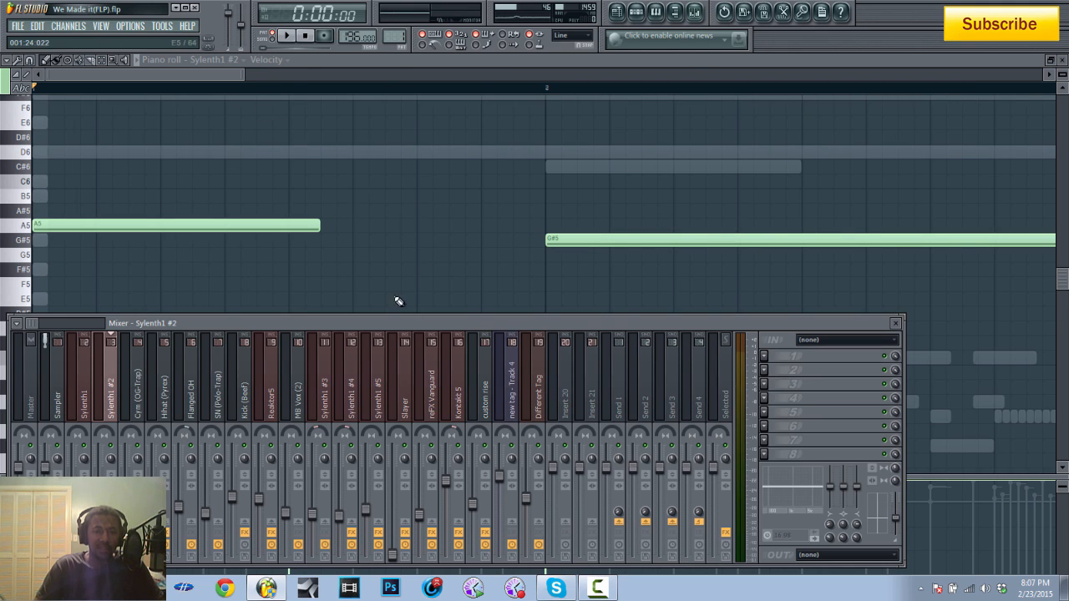
{"action": "left_click", "coordinate": [635, 10]}
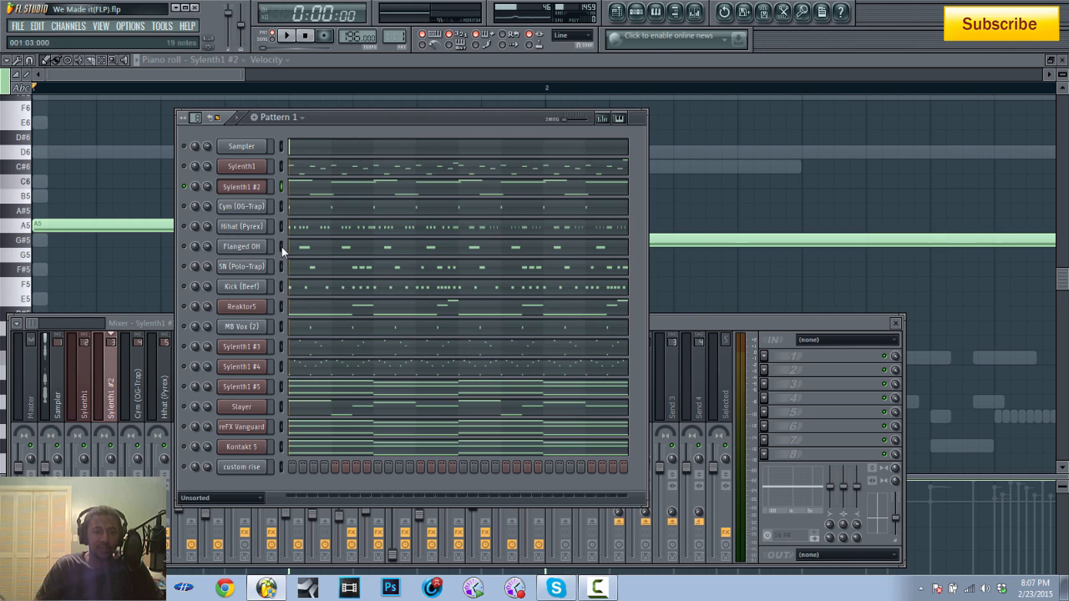
{"action": "left_click", "coordinate": [249, 187]}
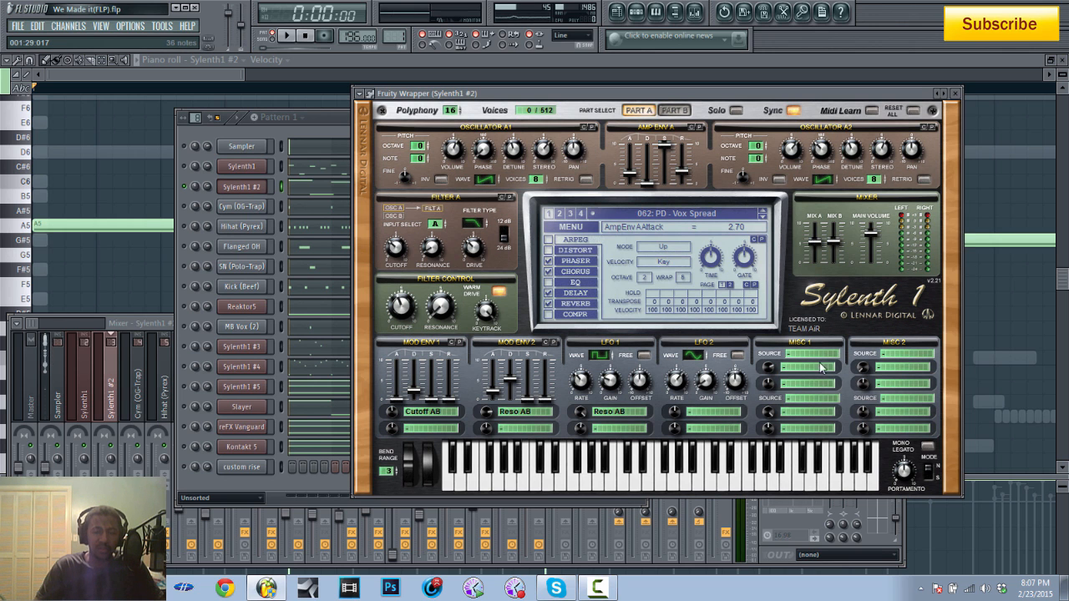
{"action": "left_click", "coordinate": [329, 132]}
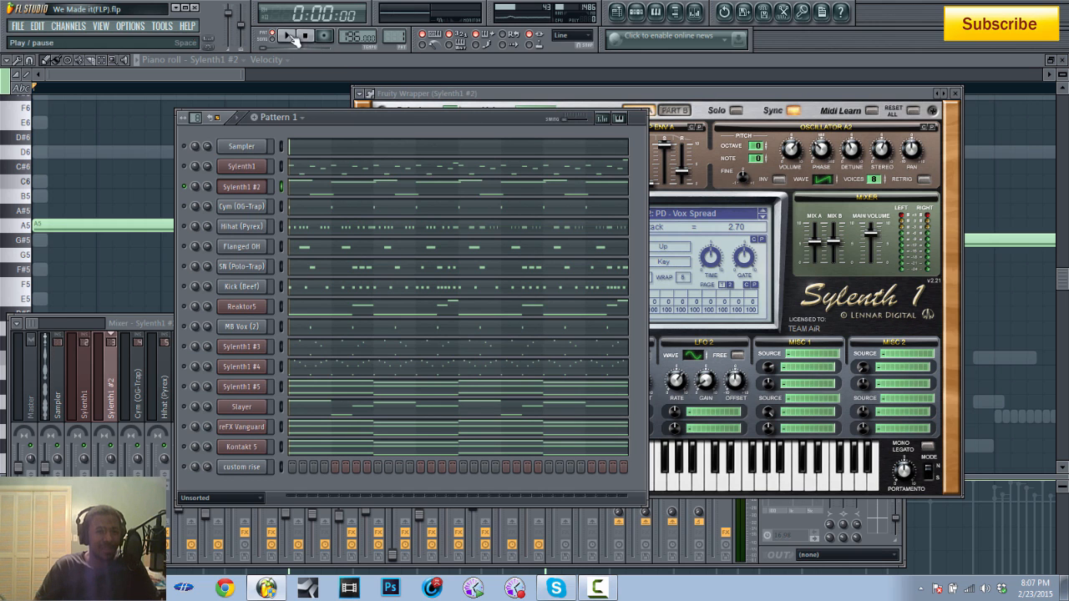
Open the Sylenth1 #2 piano roll and play back its soloed melody with more than four bars in view
{"action": "left_click", "coordinate": [342, 186]}
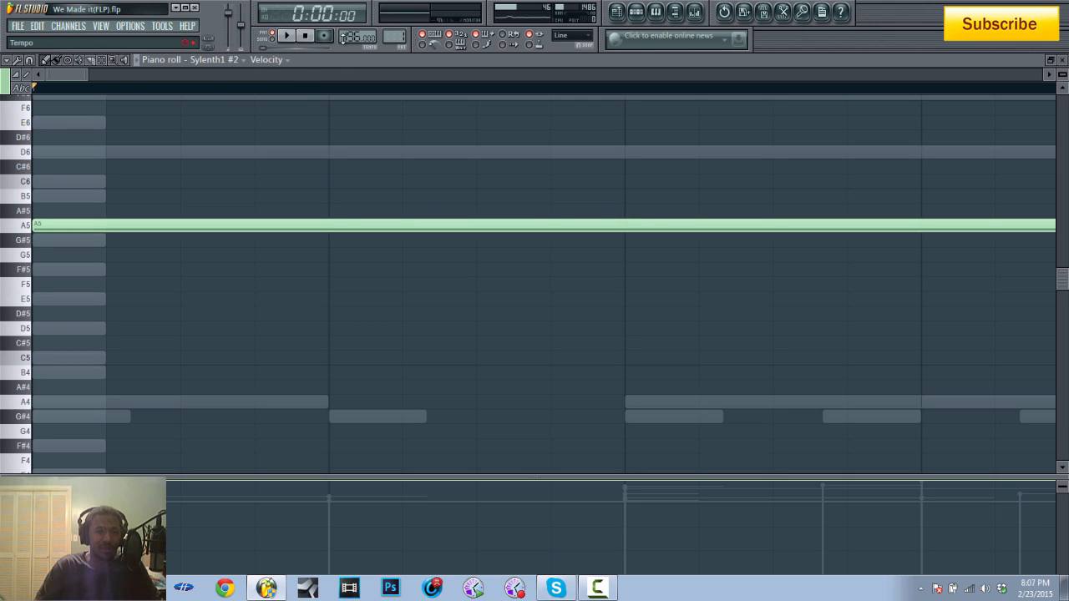
{"action": "left_click_drag", "start_coordinate": [89, 74], "coordinate": [478, 88]}
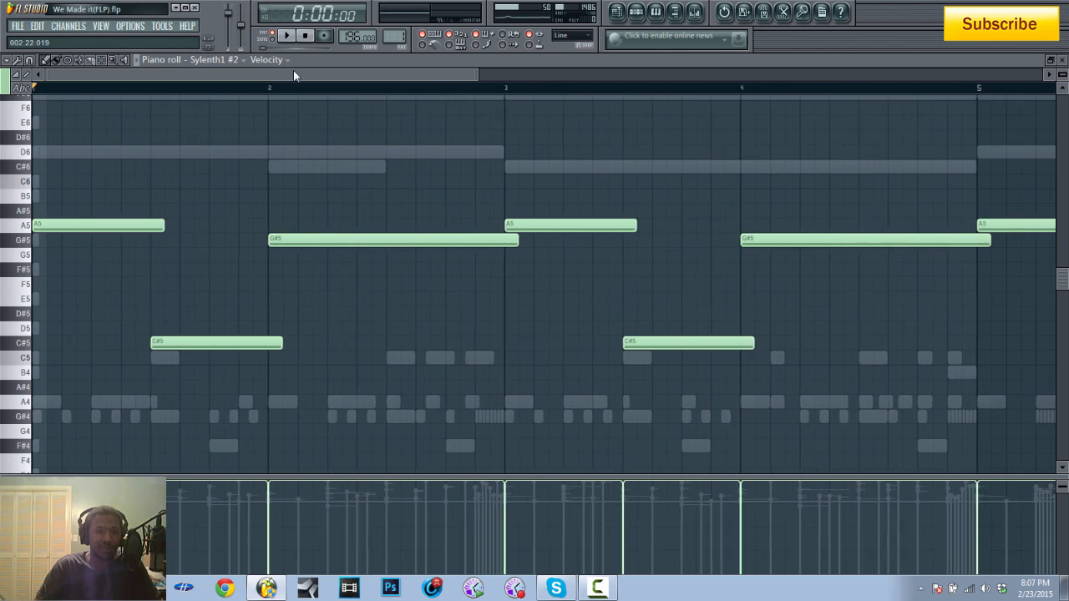
{"action": "left_click", "coordinate": [290, 38]}
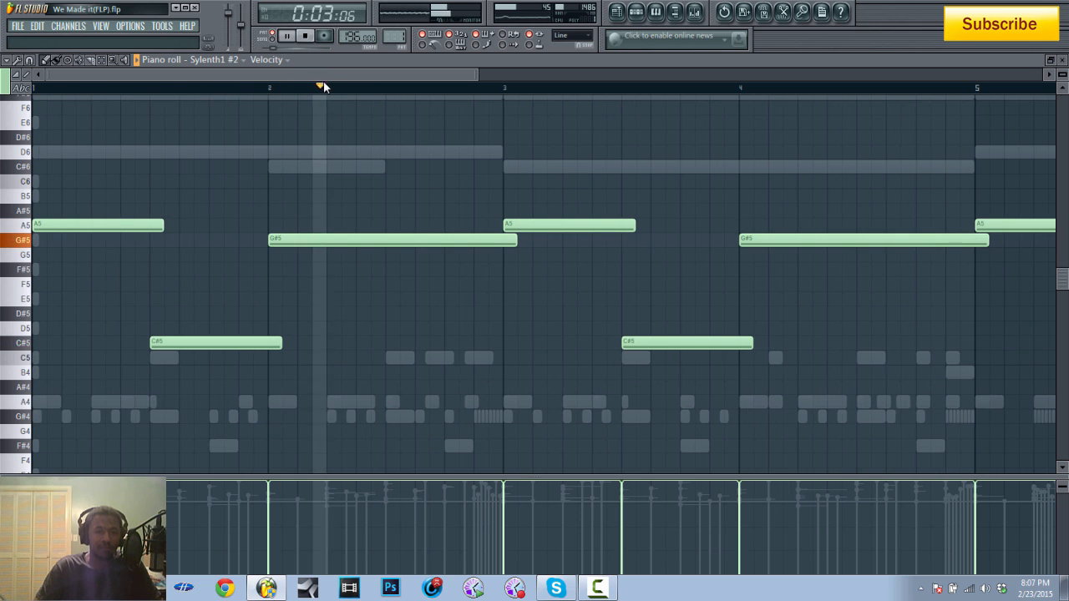
{"action": "left_click", "coordinate": [307, 36]}
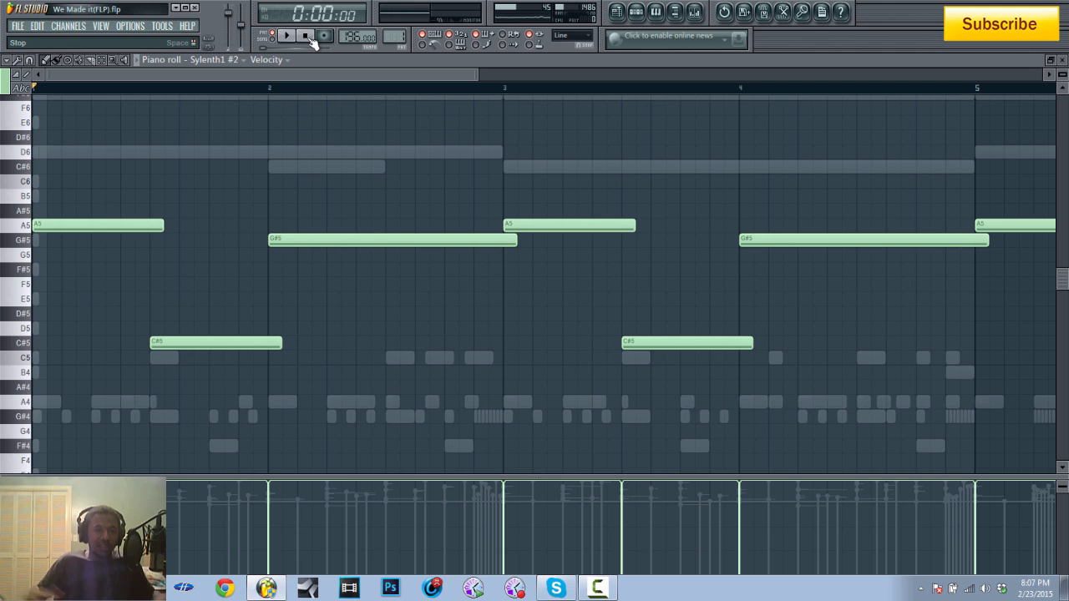
Unmute the Sylenth1 channel alongside Sylenth1 #2 in the channel rack and play both melodies together
{"action": "left_click", "coordinate": [637, 11]}
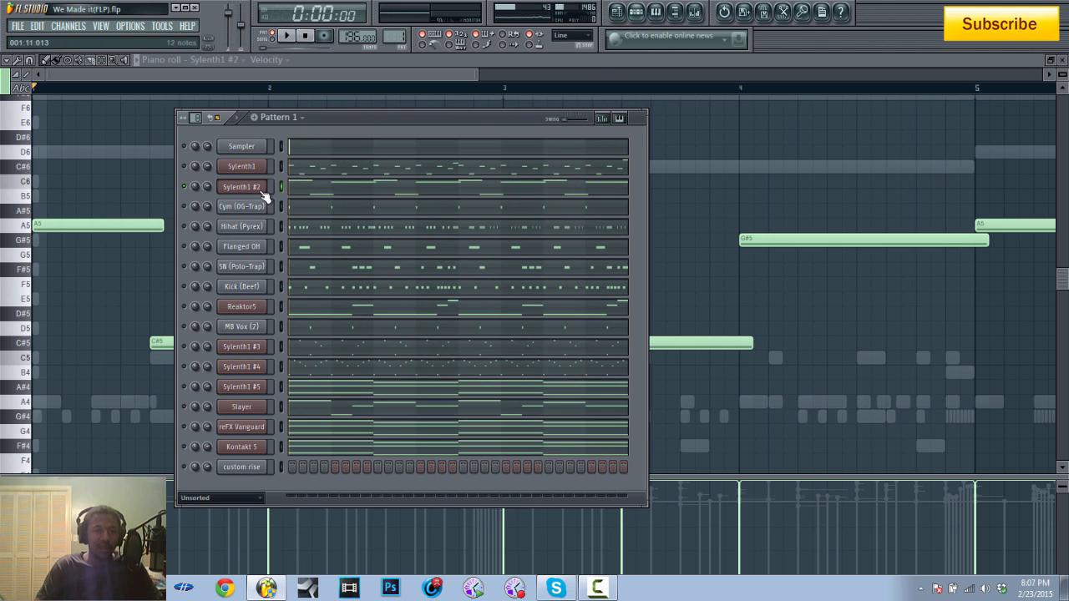
{"action": "left_click", "coordinate": [183, 185]}
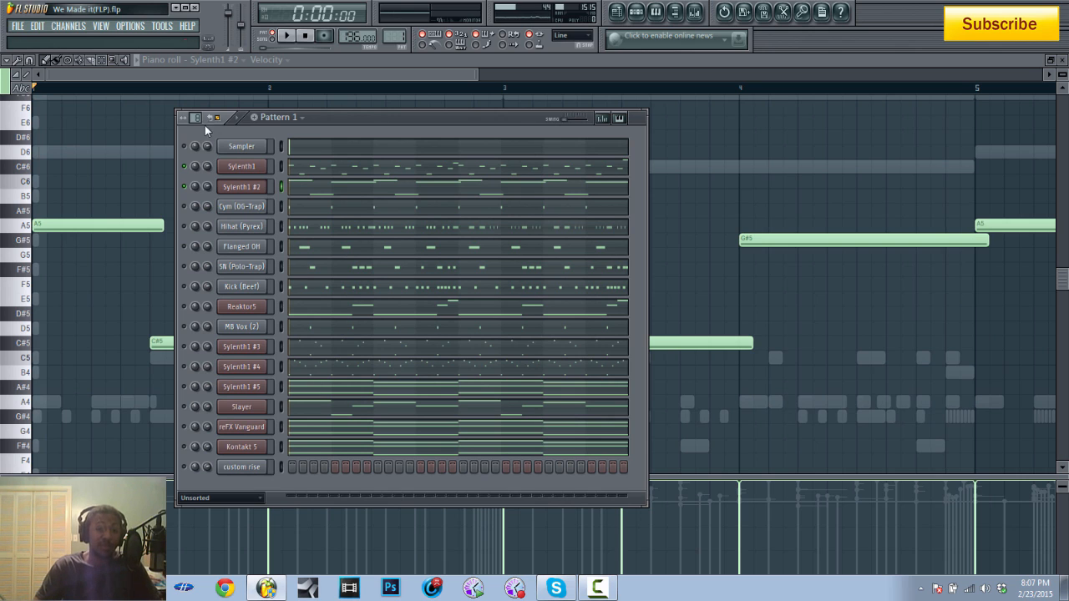
{"action": "left_click", "coordinate": [293, 37]}
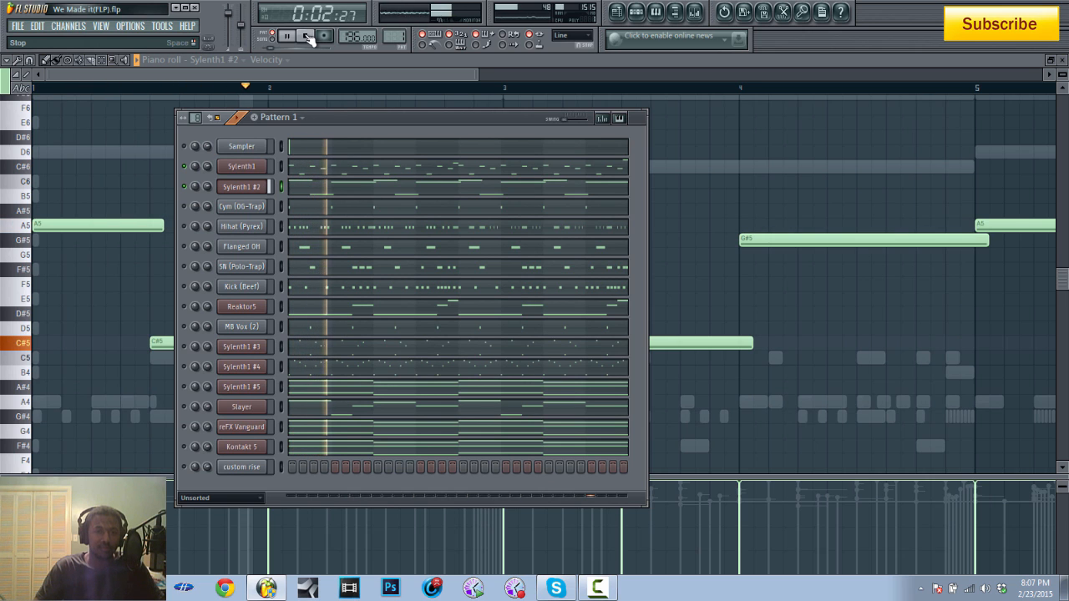
{"action": "left_click", "coordinate": [307, 38]}
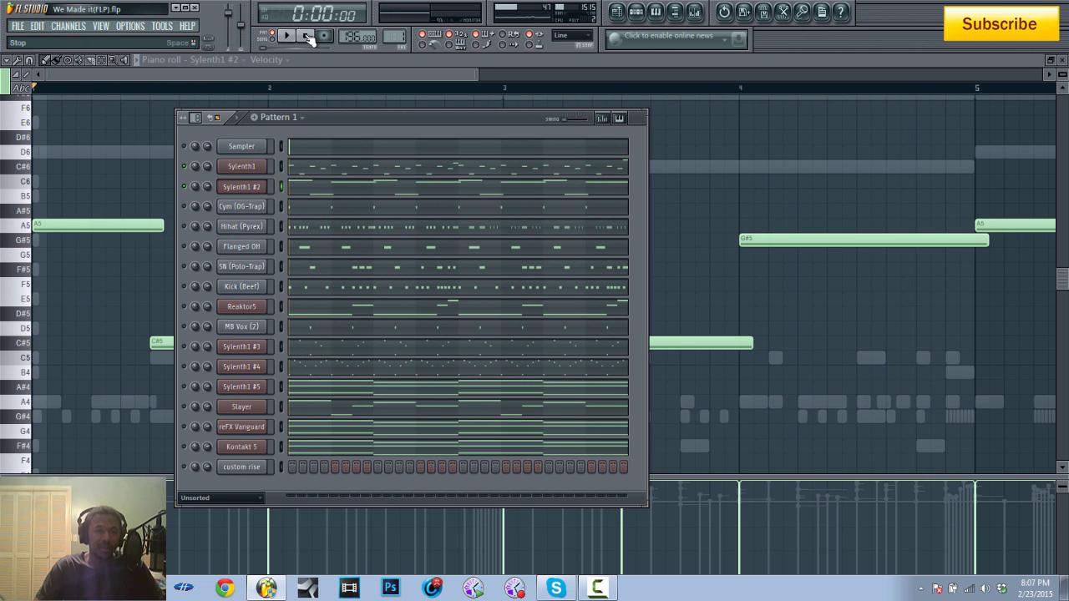
Solo the Cym (OG-Trap) channel and review its sample settings and piano roll notes
{"action": "right_click", "coordinate": [185, 207]}
{"action": "left_click", "coordinate": [232, 213]}
{"action": "left_click", "coordinate": [238, 207]}
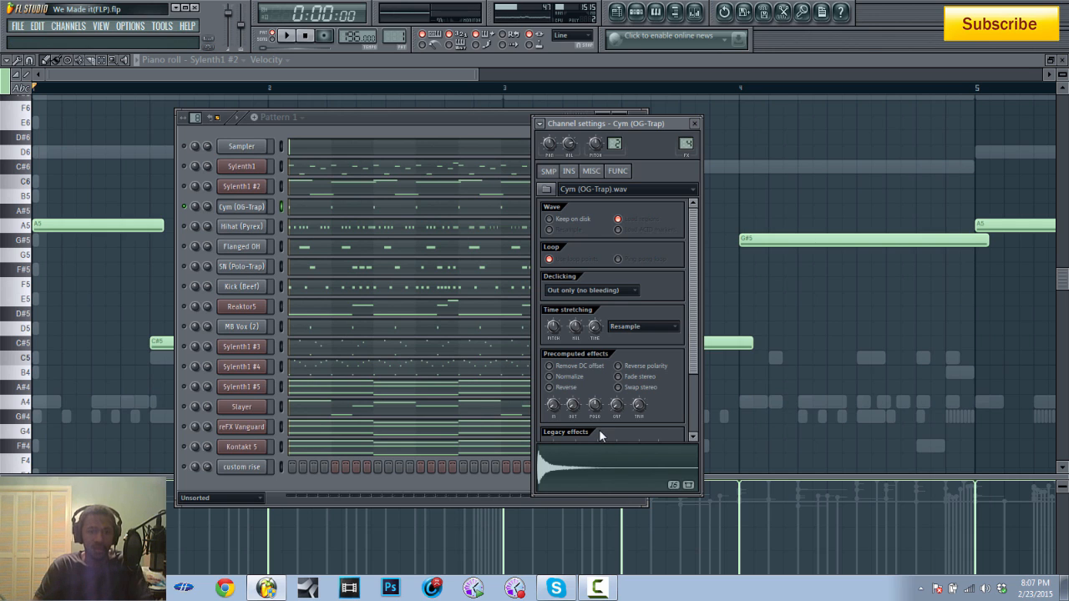
{"action": "right_click", "coordinate": [218, 209]}
{"action": "left_click", "coordinate": [328, 211]}
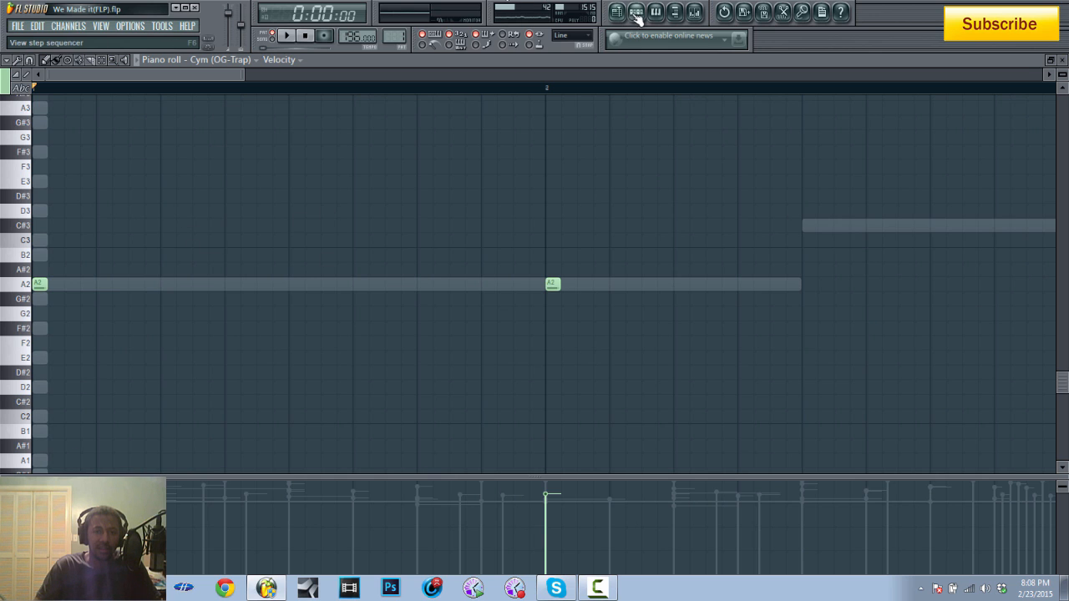
Play the Cym (OG-Trap) pattern briefly and audition its sample at C5 on the piano roll keyboard
{"action": "left_click", "coordinate": [286, 36]}
{"action": "left_click", "coordinate": [286, 37]}
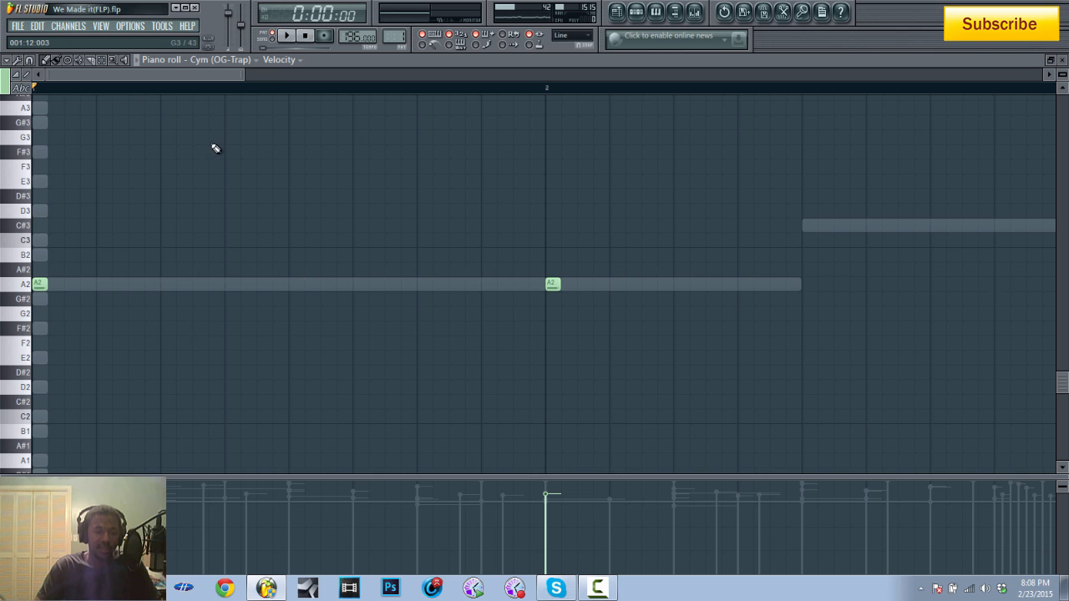
{"action": "scroll", "coordinate": [71, 147], "scroll_direction": "up", "scroll_amount": 5}
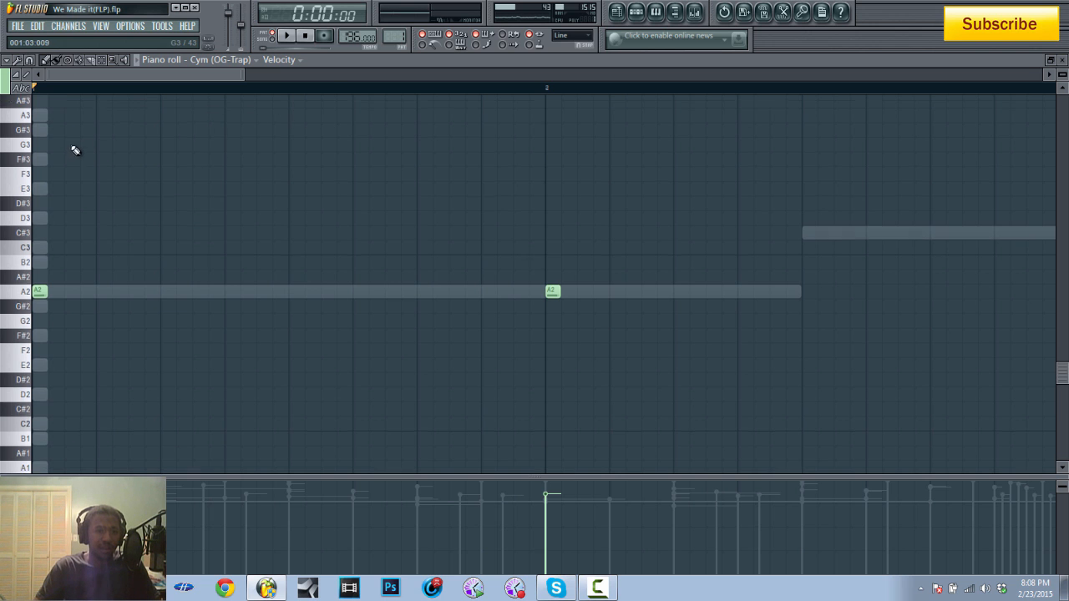
{"action": "scroll", "coordinate": [31, 184], "scroll_direction": "up", "scroll_amount": 6}
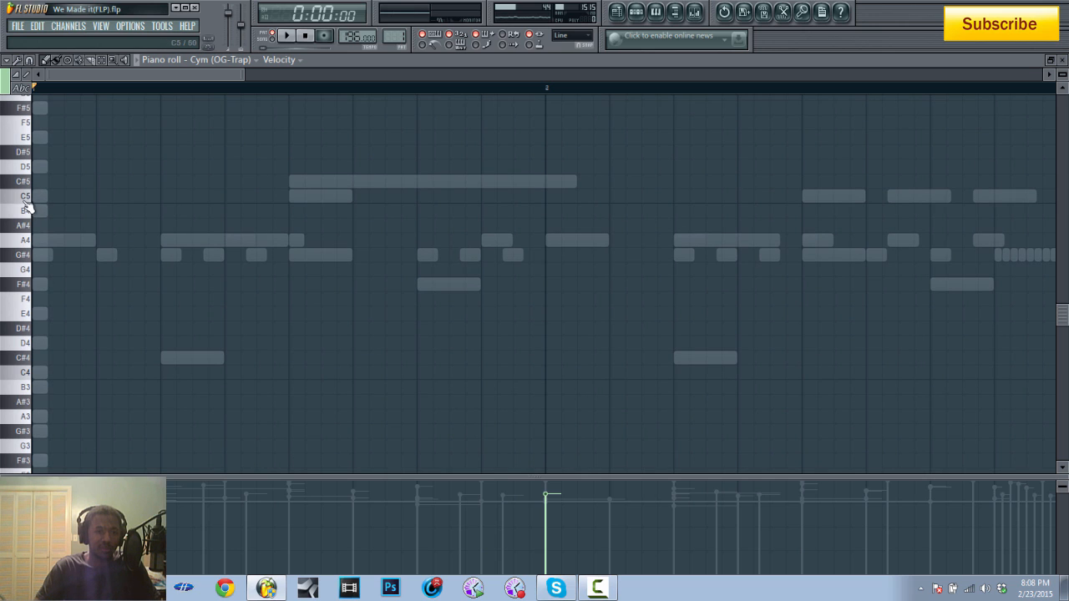
{"action": "left_click", "coordinate": [27, 198]}
{"action": "left_click", "coordinate": [28, 197]}
{"action": "left_click", "coordinate": [27, 197]}
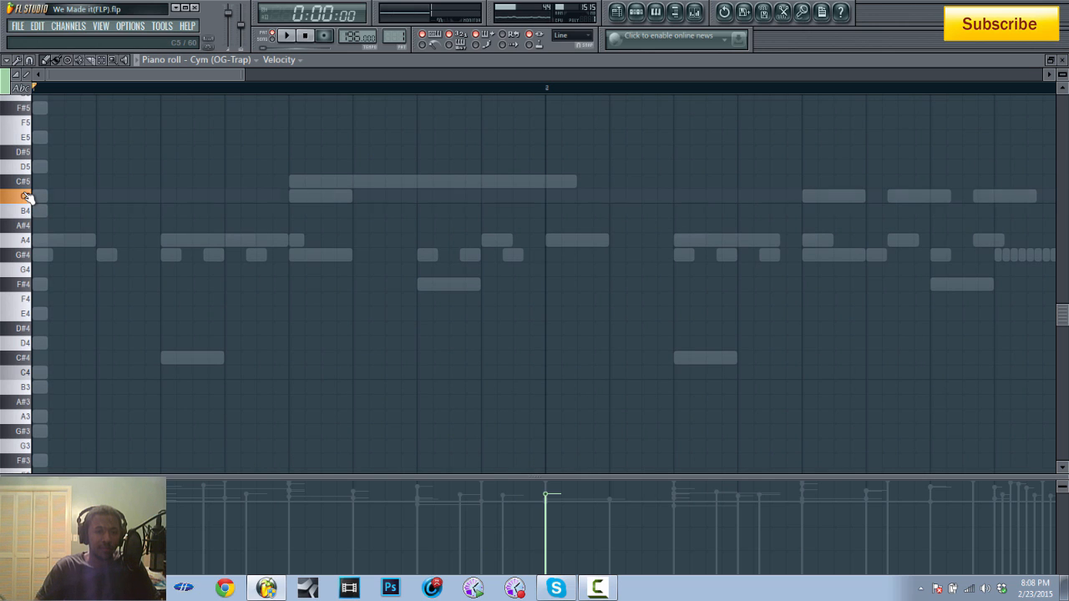
Review the effects on the mixer's Master track and return to the channel rack
{"action": "left_click", "coordinate": [694, 11]}
{"action": "left_click", "coordinate": [32, 404]}
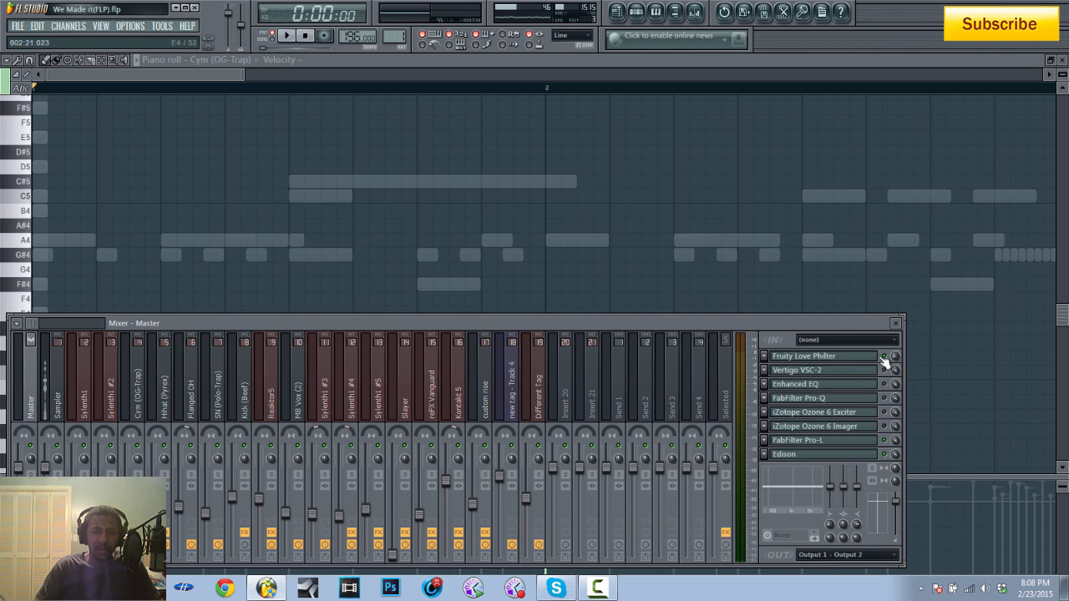
{"action": "left_click", "coordinate": [694, 11]}
{"action": "left_click", "coordinate": [635, 11]}
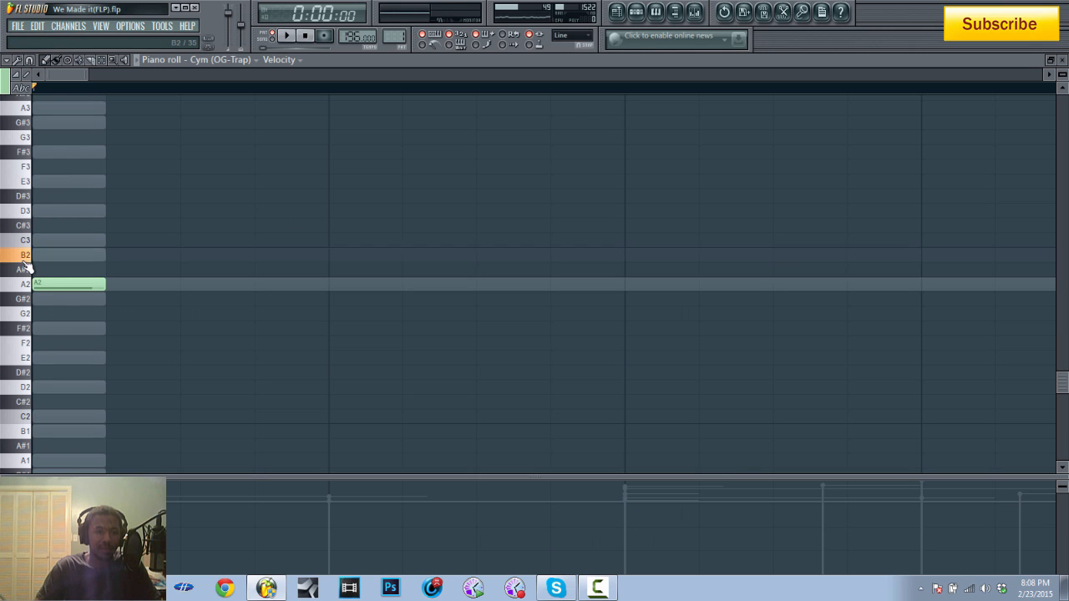
Compare the Cym (OG-Trap) sample at C5 and A2 by auditioning both pitches in its piano roll
{"action": "scroll", "coordinate": [37, 246], "scroll_direction": "up", "scroll_amount": 8}
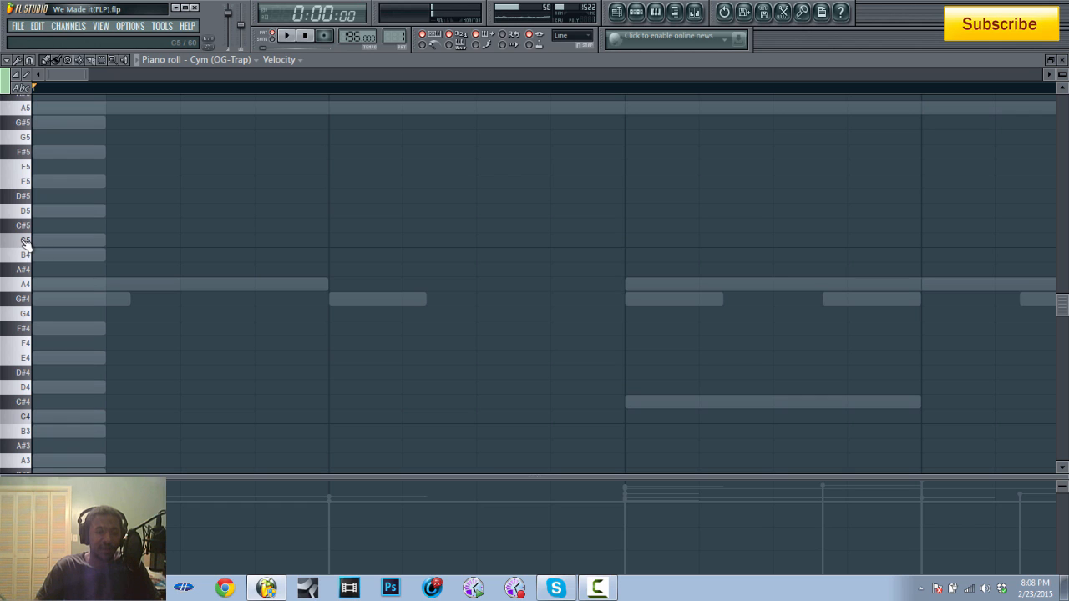
{"action": "left_click", "coordinate": [26, 243]}
{"action": "left_click", "coordinate": [25, 243]}
{"action": "scroll", "coordinate": [191, 128], "scroll_direction": "down", "scroll_amount": 6}
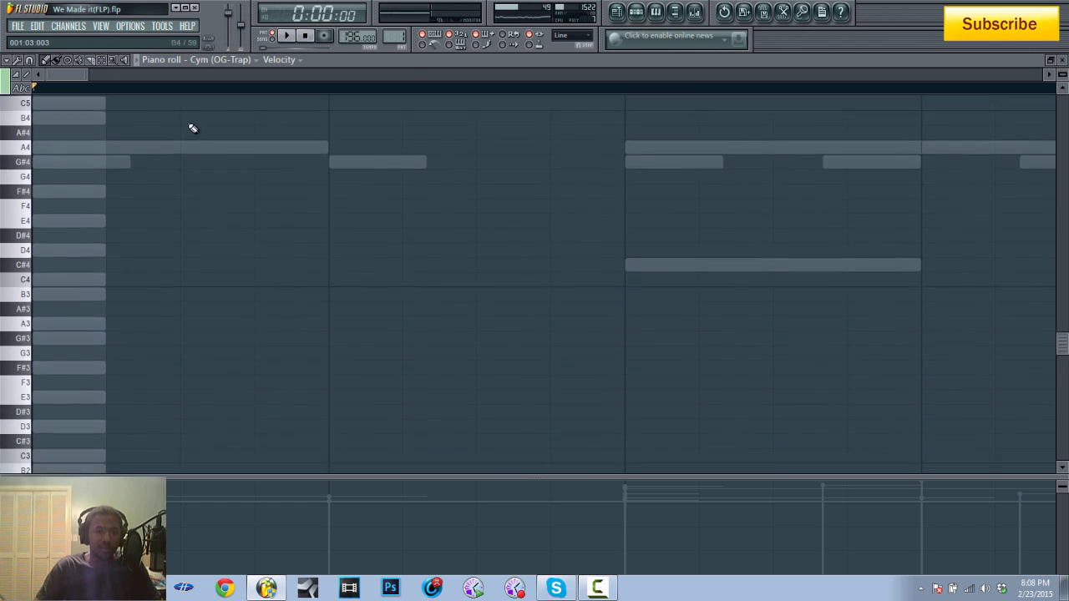
{"action": "scroll", "coordinate": [134, 159], "scroll_direction": "up", "scroll_amount": 1}
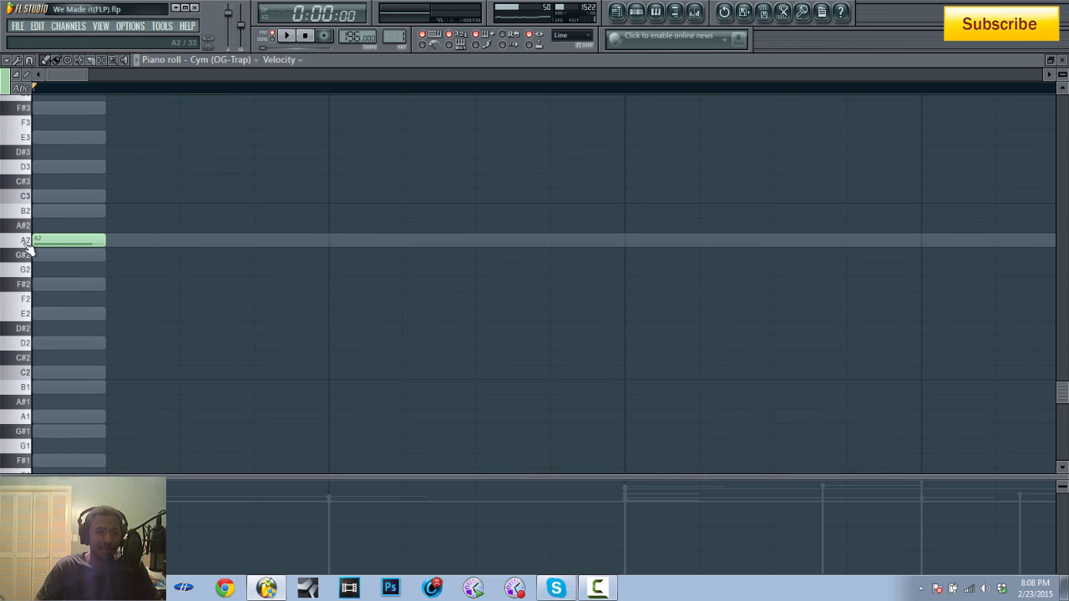
{"action": "left_click", "coordinate": [26, 242]}
{"action": "left_click", "coordinate": [26, 242]}
{"action": "left_click", "coordinate": [26, 242]}
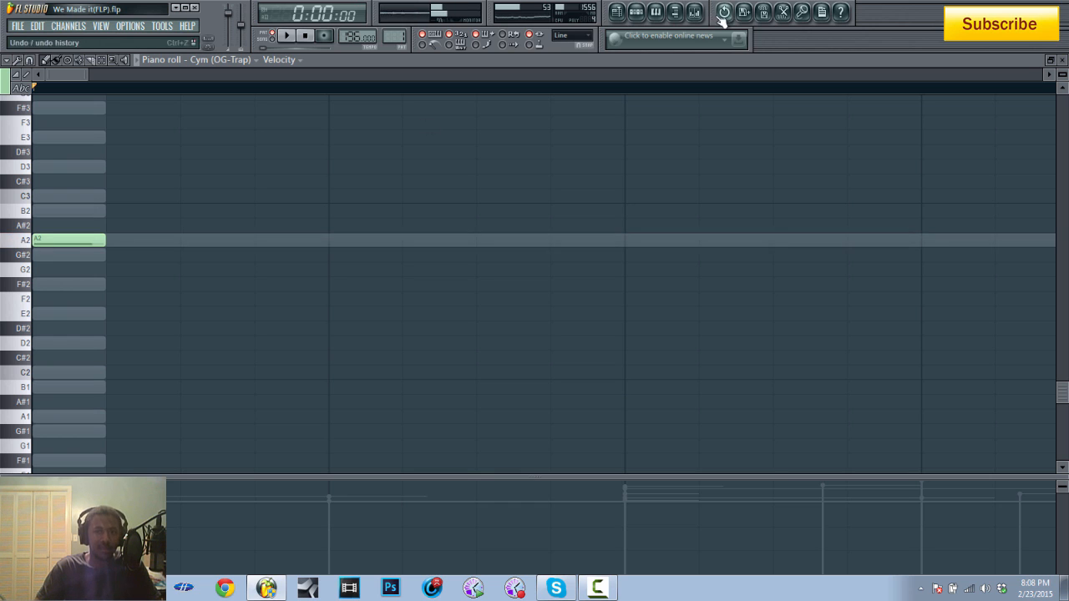
Open the Hihat (Pyrex) channel's piano roll and play back its pattern with more than four bars in view
{"action": "left_click", "coordinate": [694, 11]}
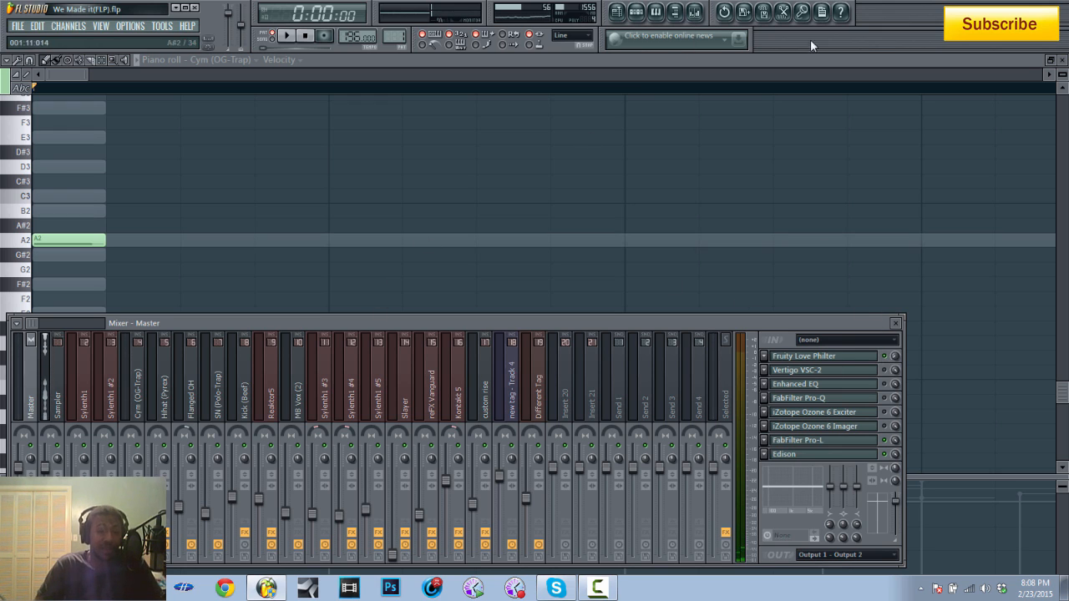
{"action": "left_click", "coordinate": [655, 13]}
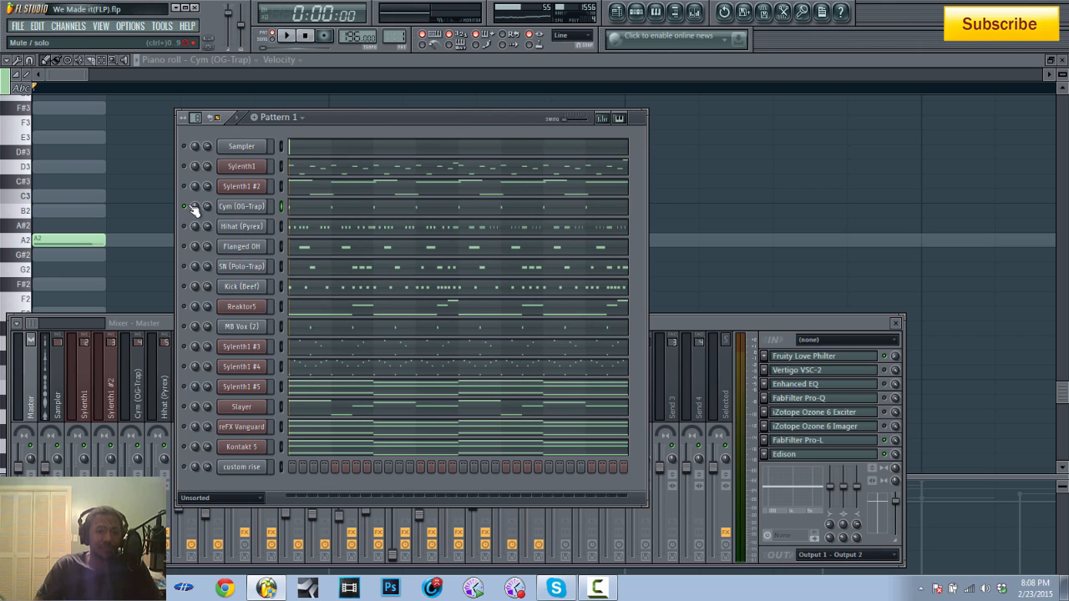
{"action": "left_click", "coordinate": [262, 228]}
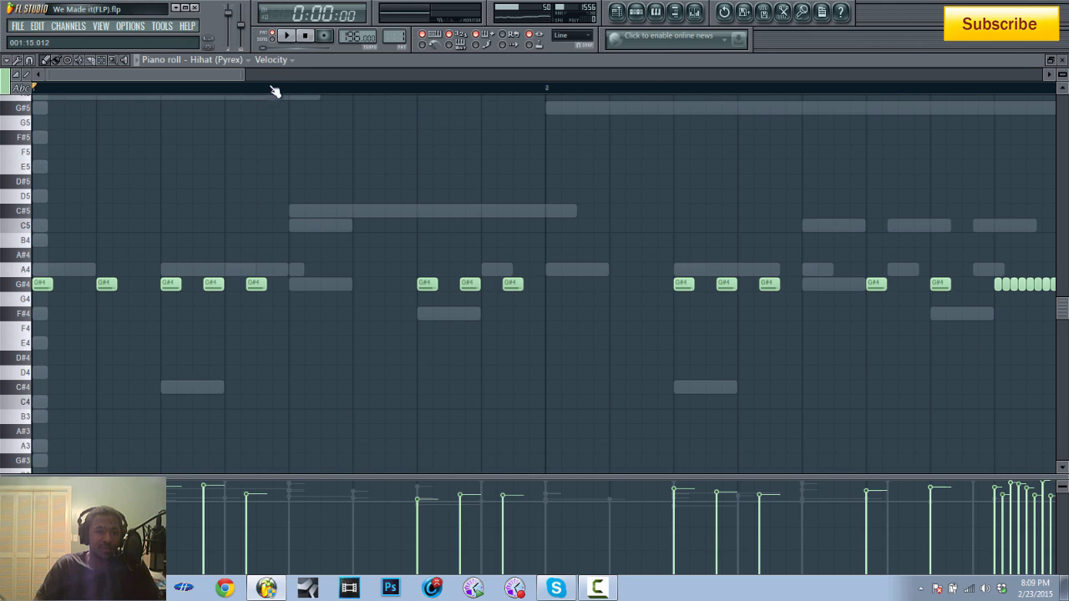
{"action": "left_click_drag", "start_coordinate": [243, 75], "coordinate": [380, 75]}
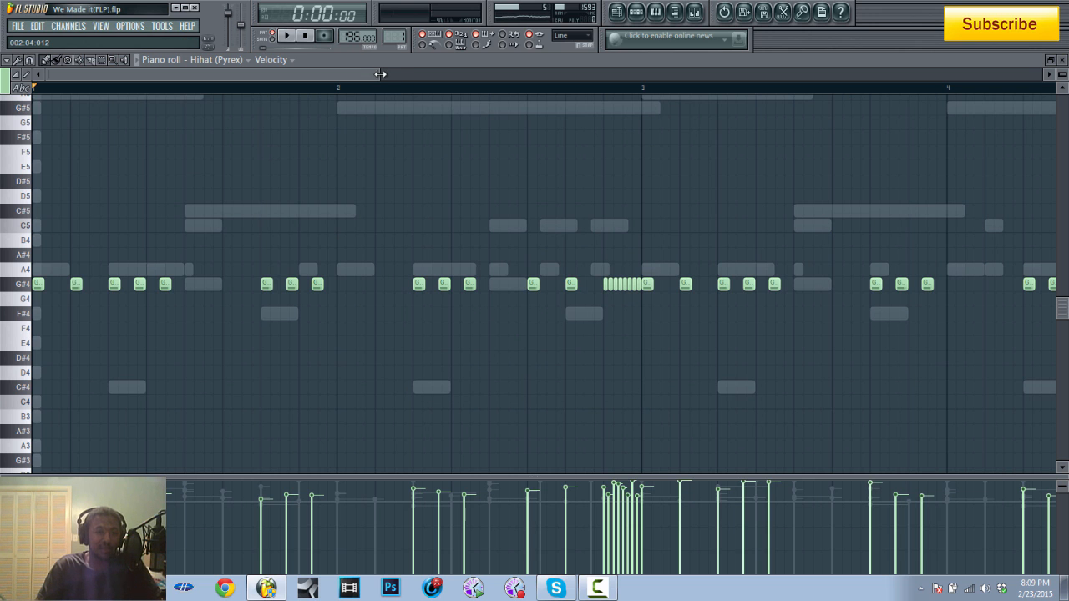
{"action": "left_click_drag", "start_coordinate": [380, 75], "coordinate": [527, 76]}
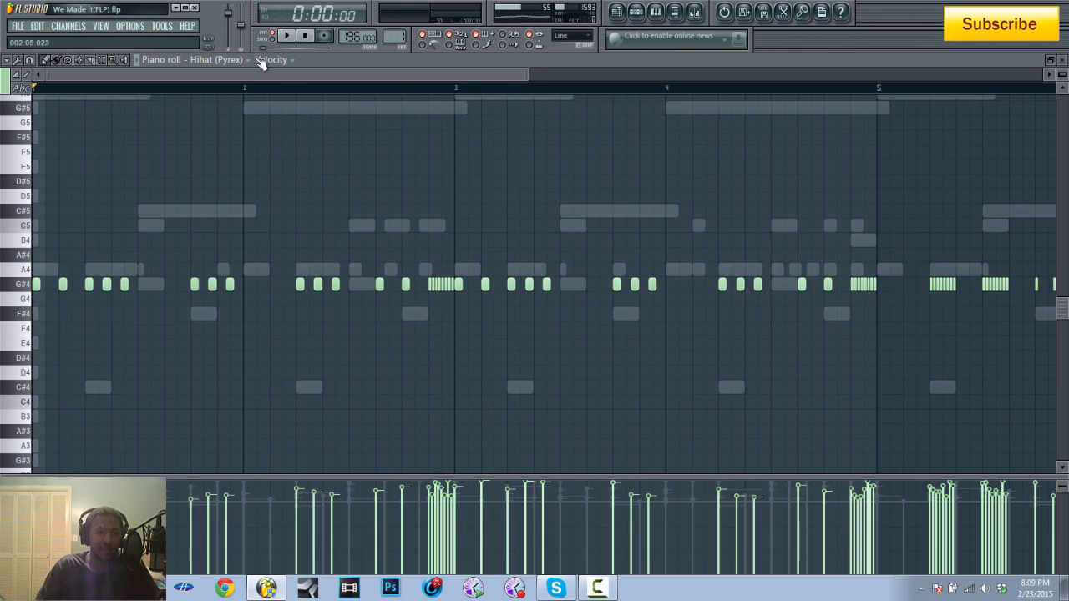
{"action": "left_click", "coordinate": [285, 35]}
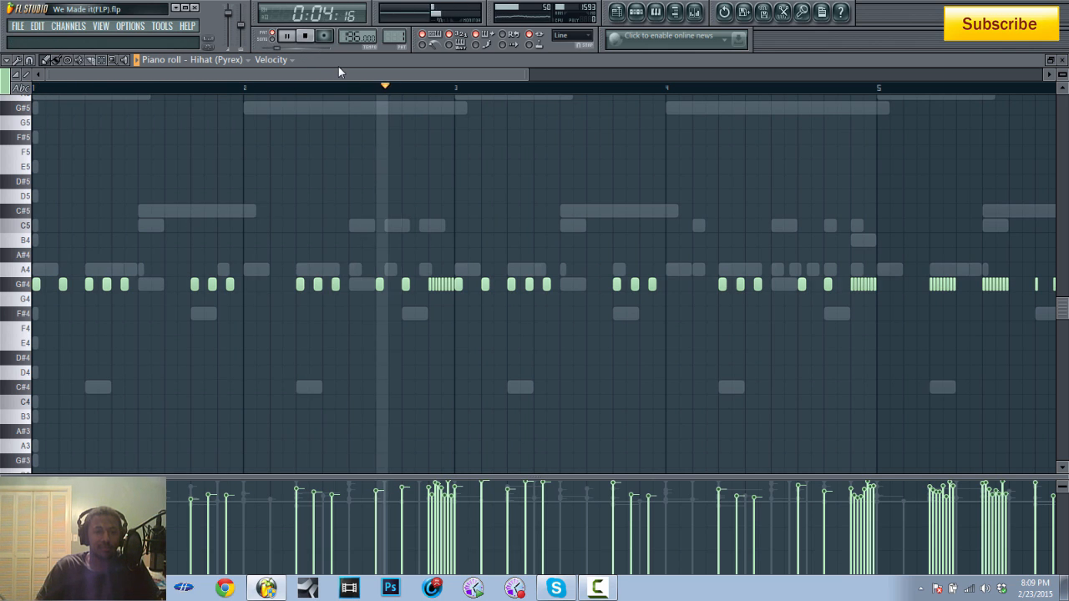
{"action": "left_click", "coordinate": [306, 37]}
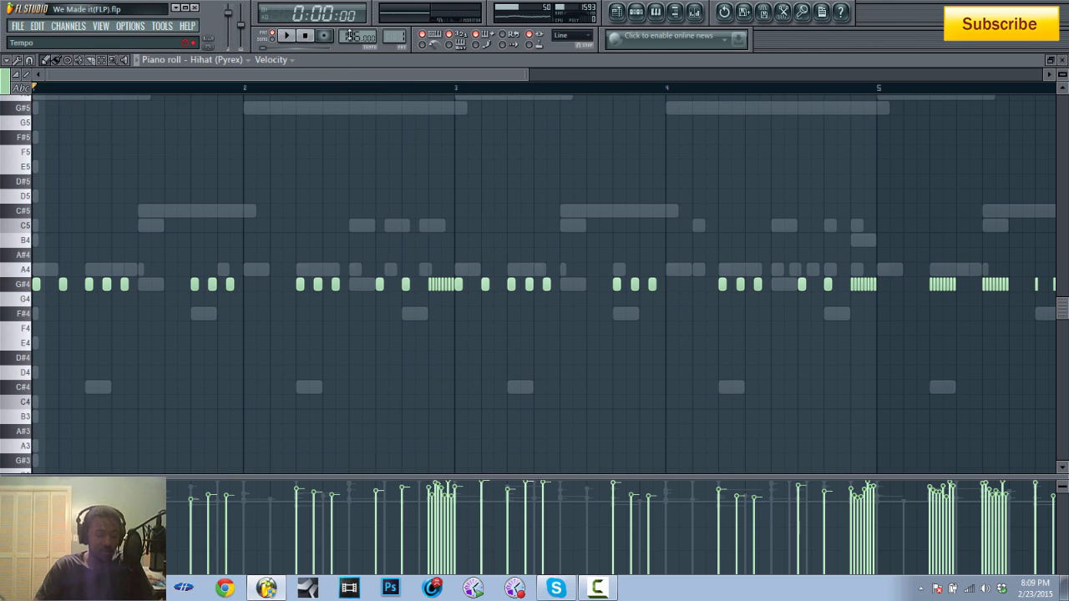
Try a stronger random panning of the hi-hat notes in the randomizer, discard it, and play the pattern
{"action": "key", "text": "alt+r"}
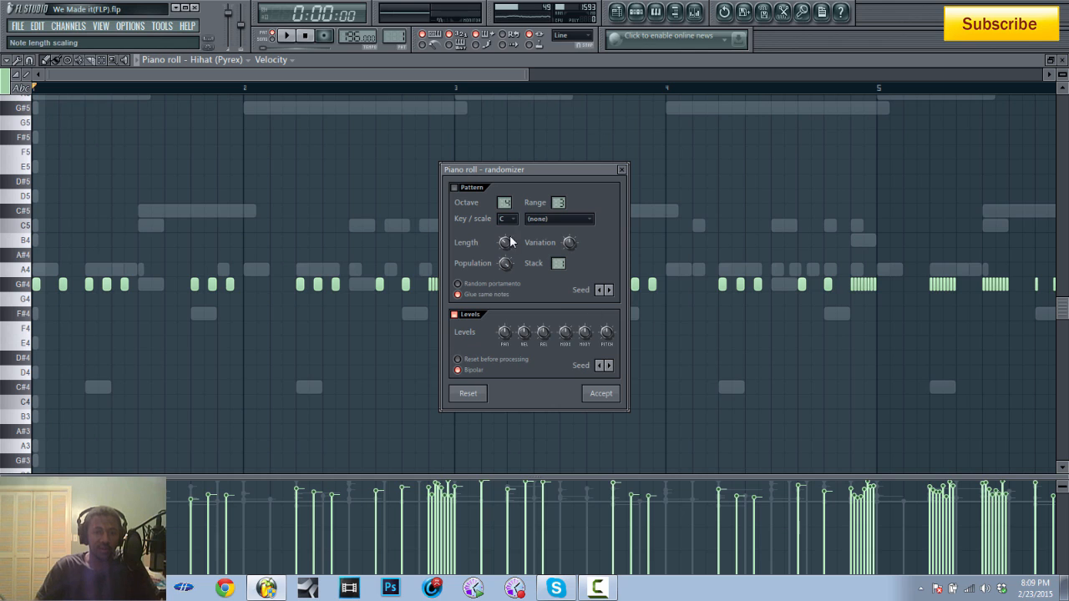
{"action": "left_click", "coordinate": [506, 333]}
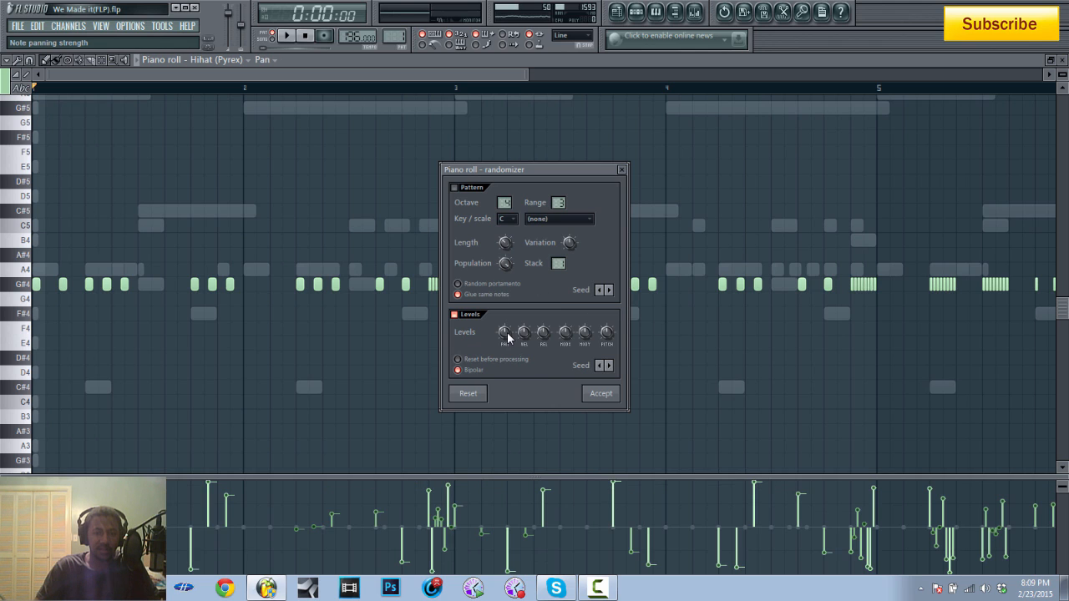
{"action": "left_click_drag", "start_coordinate": [505, 334], "coordinate": [515, 325]}
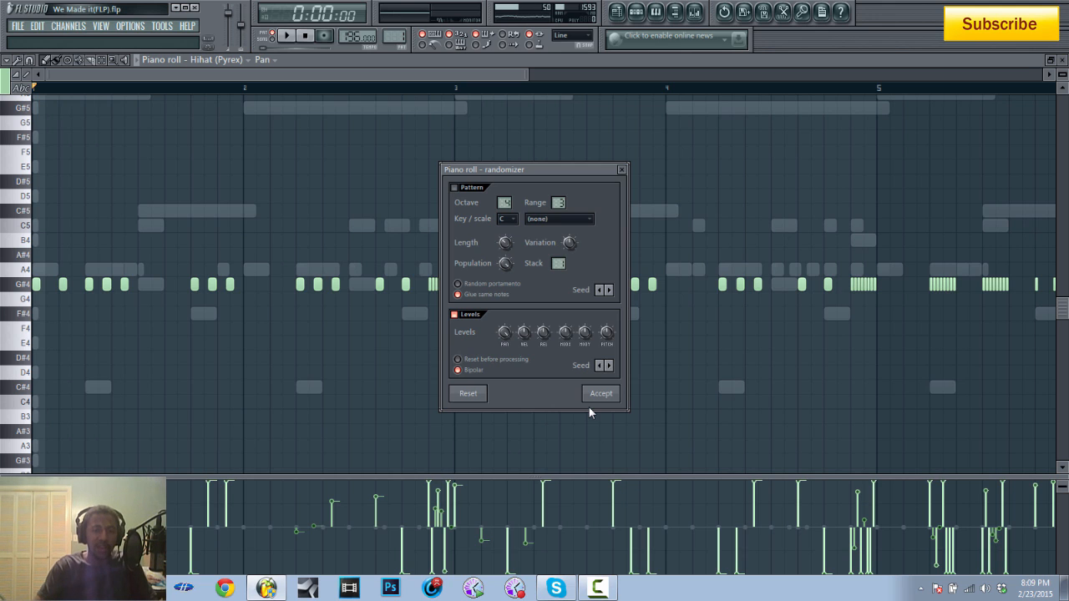
{"action": "left_click", "coordinate": [628, 169]}
{"action": "key", "text": "space"}
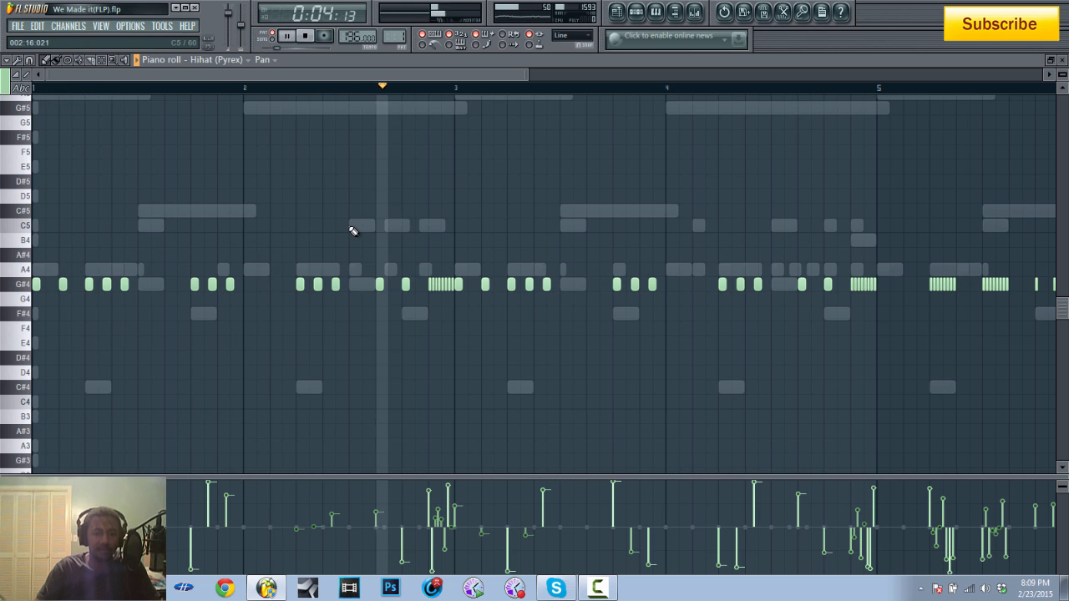
{"action": "key", "text": "space"}
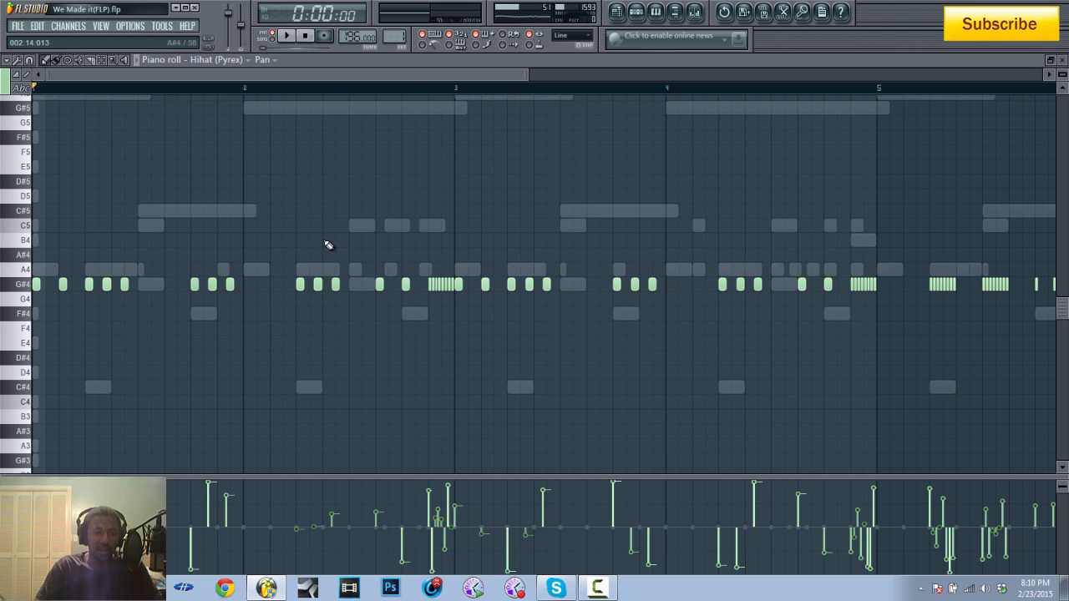
Draw a note at E5 in bar 3 of the hi-hat piano roll and shorten it to half a beat
{"action": "scroll", "coordinate": [503, 91], "scroll_direction": "up", "scroll_amount": 5}
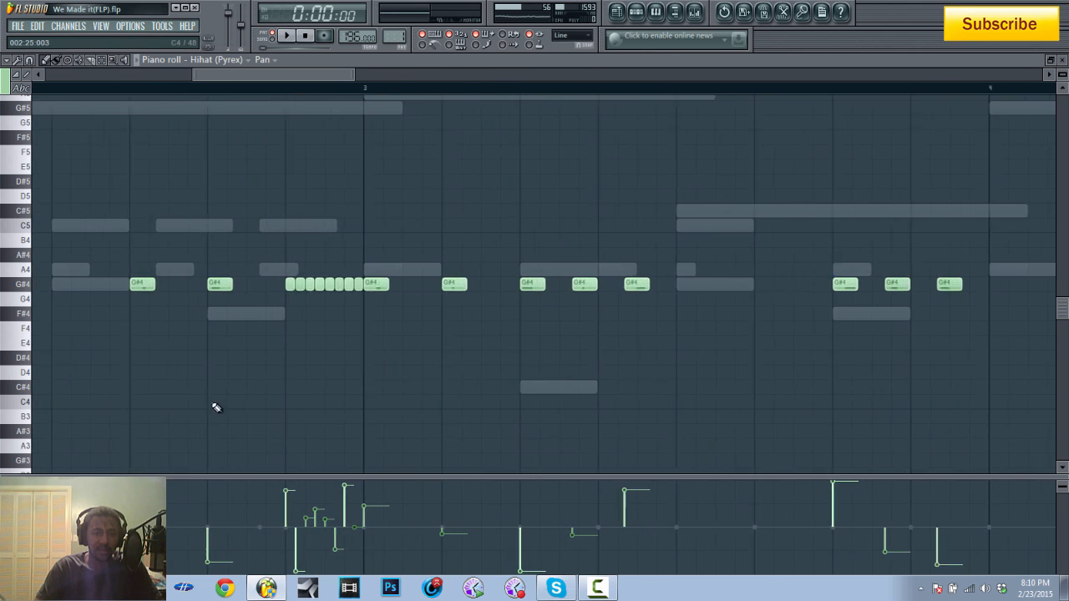
{"action": "scroll", "coordinate": [320, 347], "scroll_direction": "up", "scroll_amount": 1}
{"action": "scroll", "coordinate": [319, 334], "scroll_direction": "down", "scroll_amount": 1}
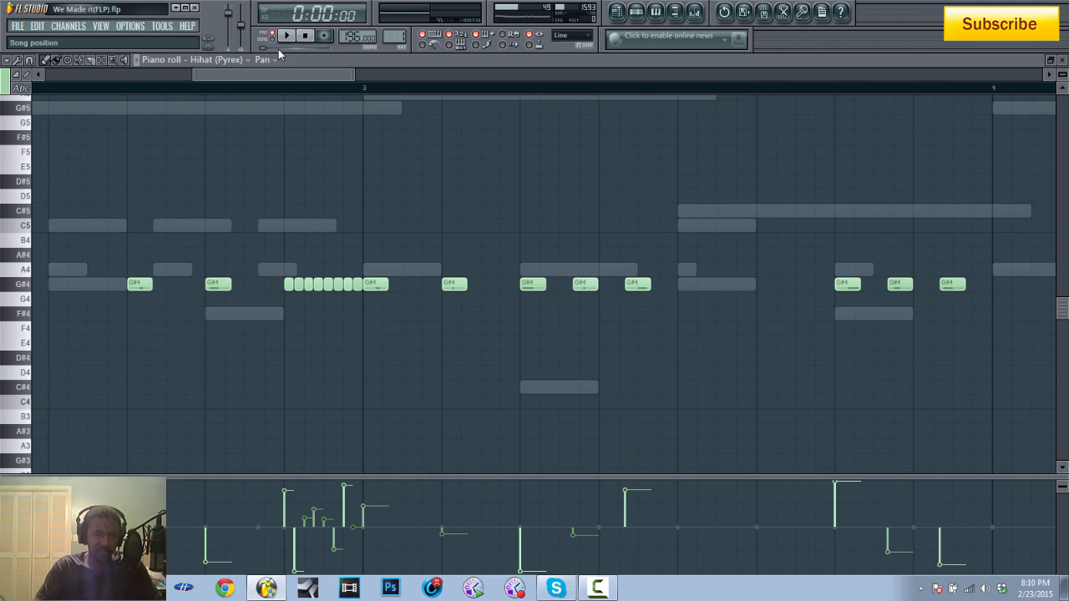
{"action": "left_click", "coordinate": [466, 169]}
{"action": "left_click_drag", "start_coordinate": [482, 167], "coordinate": [463, 167]}
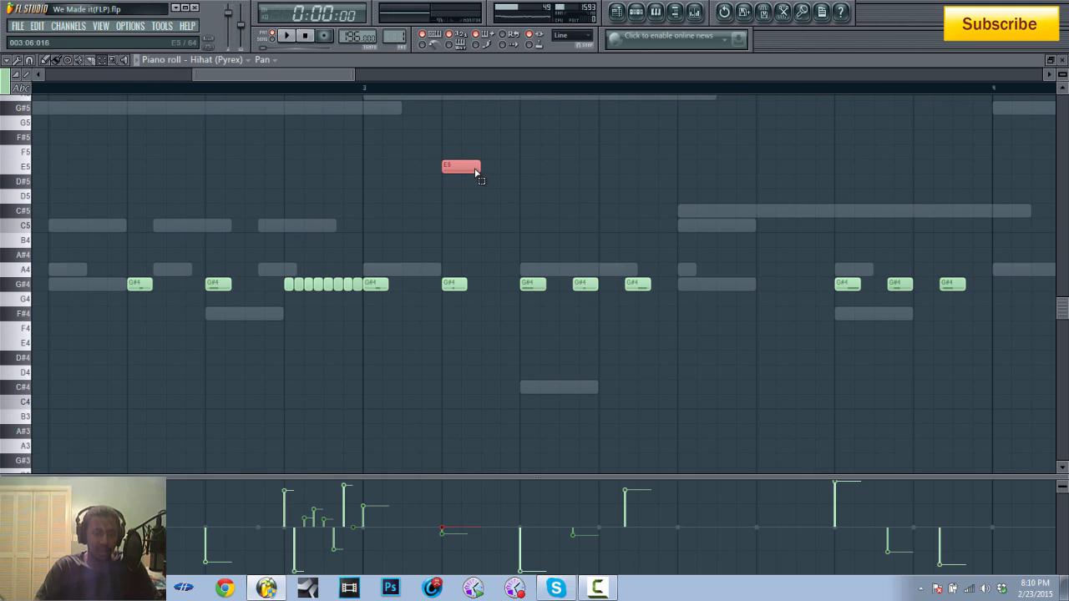
Chop the E5 note into eight equal slices using the chopper's Default pattern and time multiplier
{"action": "key", "text": "alt+u"}
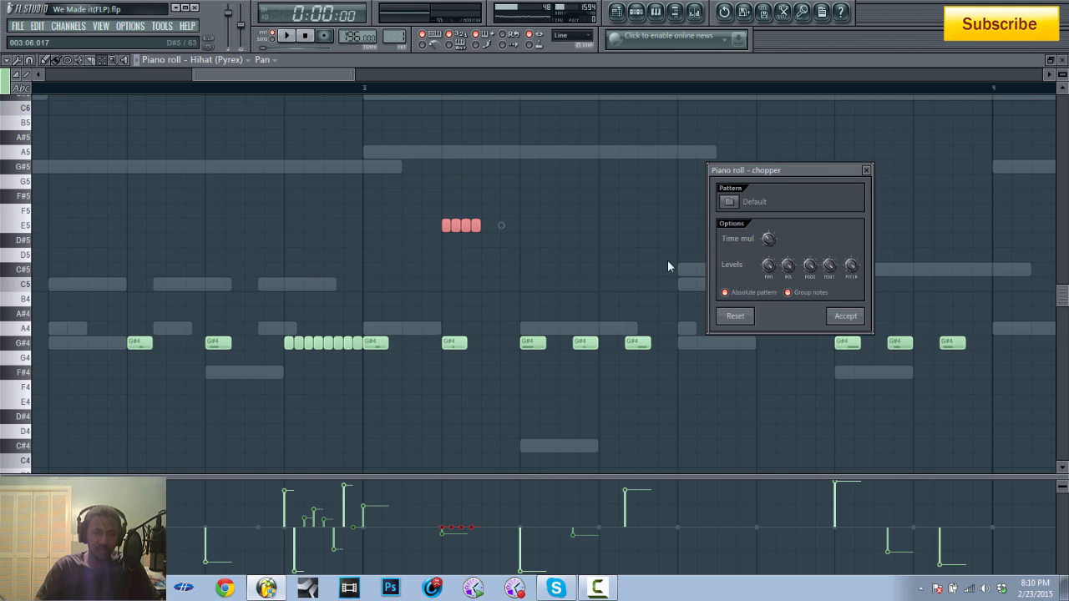
{"action": "scroll", "coordinate": [769, 239], "scroll_direction": "up", "scroll_amount": 3}
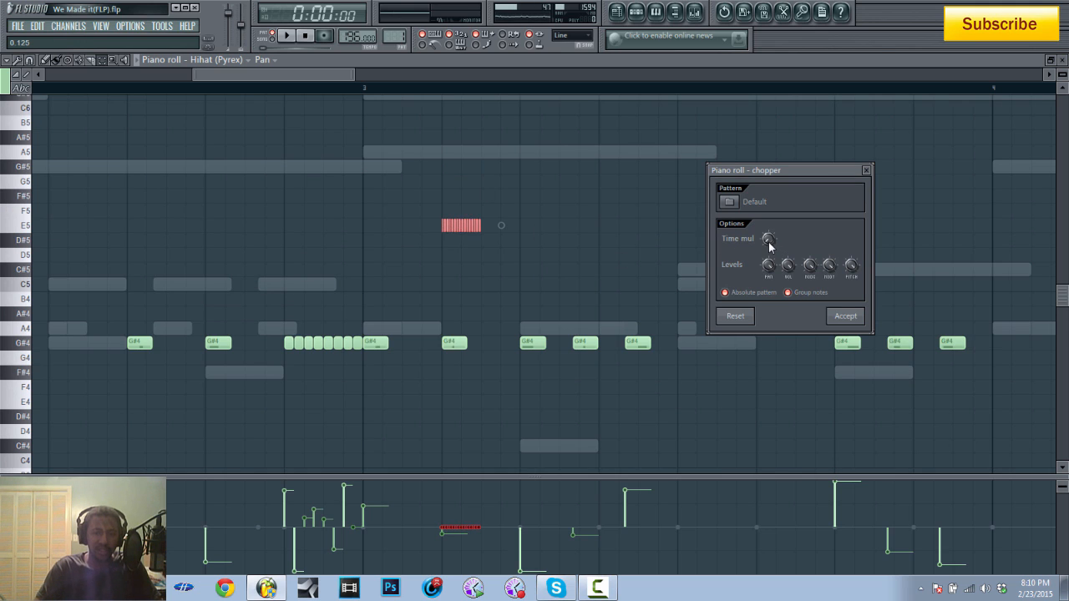
{"action": "scroll", "coordinate": [769, 244], "scroll_direction": "down", "scroll_amount": 5}
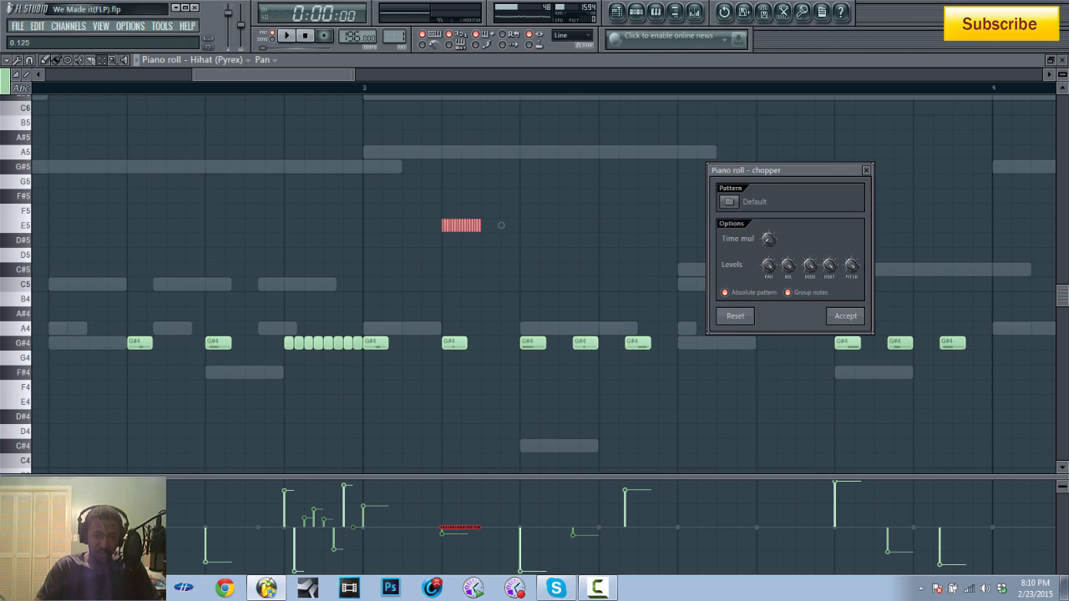
{"action": "scroll", "coordinate": [768, 239], "scroll_direction": "up", "scroll_amount": 5}
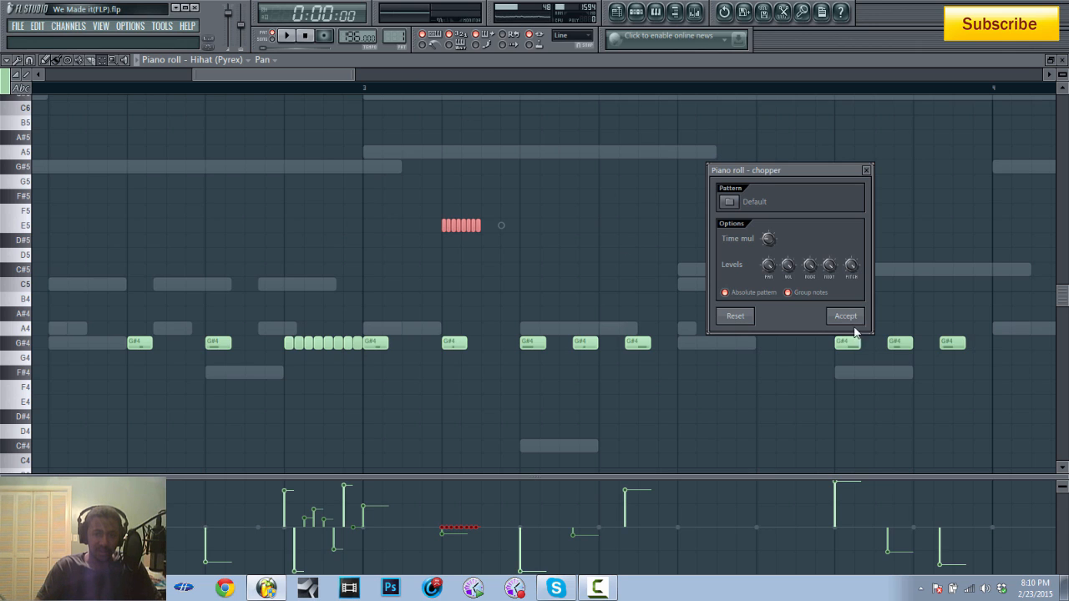
{"action": "left_click", "coordinate": [845, 316]}
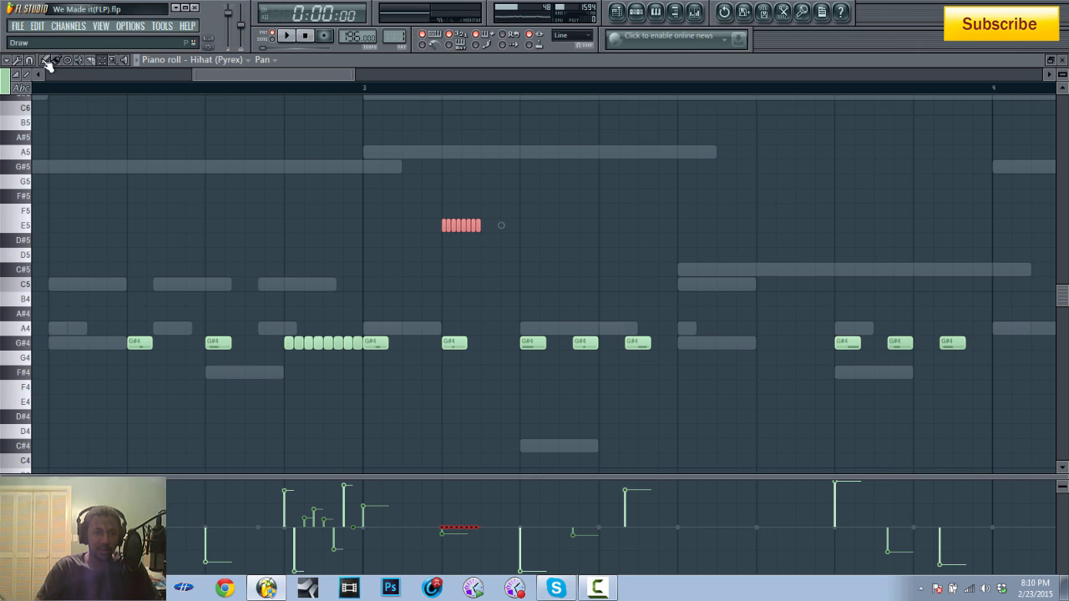
Play from just before the chopped E5 notes in bar 3, then delete them
{"action": "left_click", "coordinate": [432, 95]}
{"action": "key", "text": "space"}
{"action": "key", "text": "space"}
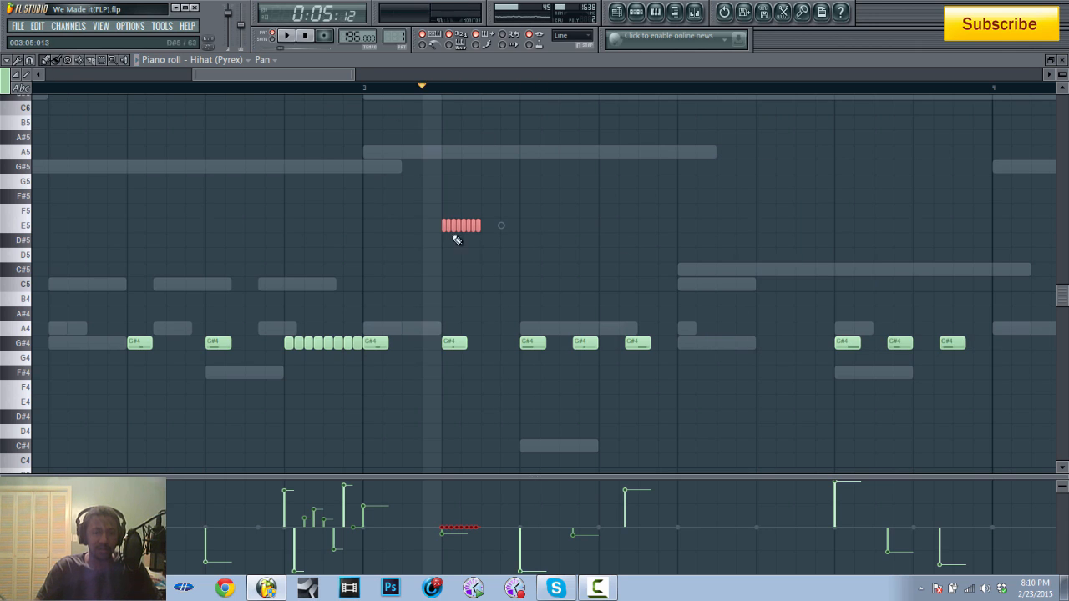
{"action": "right_click", "coordinate": [451, 226]}
Place overlapping C5 notes in the second half of bar 1 of the hi-hat pattern and delete them again
{"action": "left_click_drag", "start_coordinate": [312, 76], "coordinate": [153, 76]}
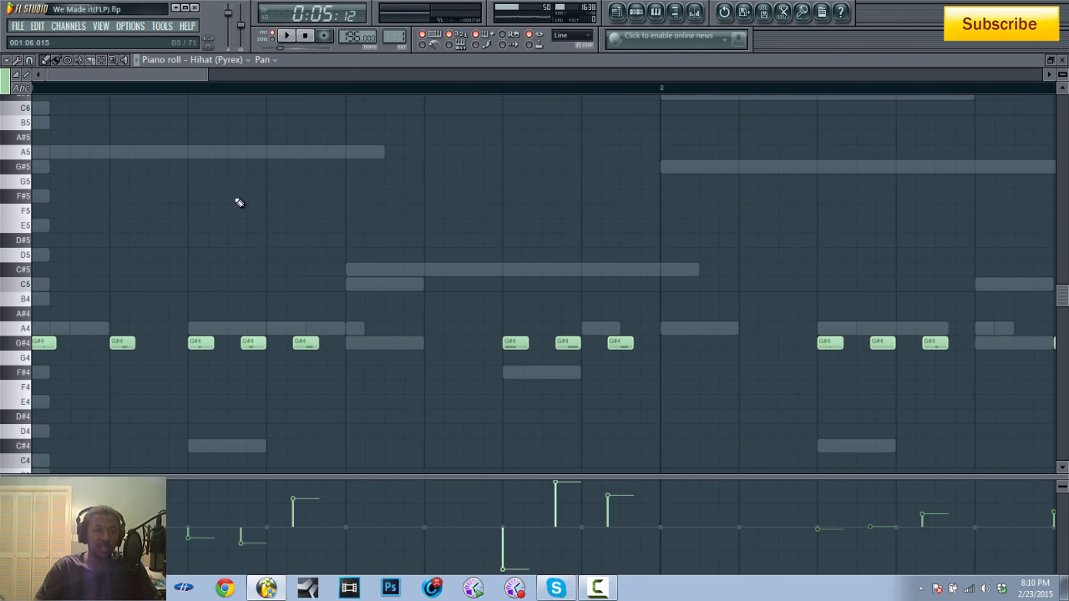
{"action": "left_click", "coordinate": [453, 285]}
{"action": "left_click", "coordinate": [490, 285]}
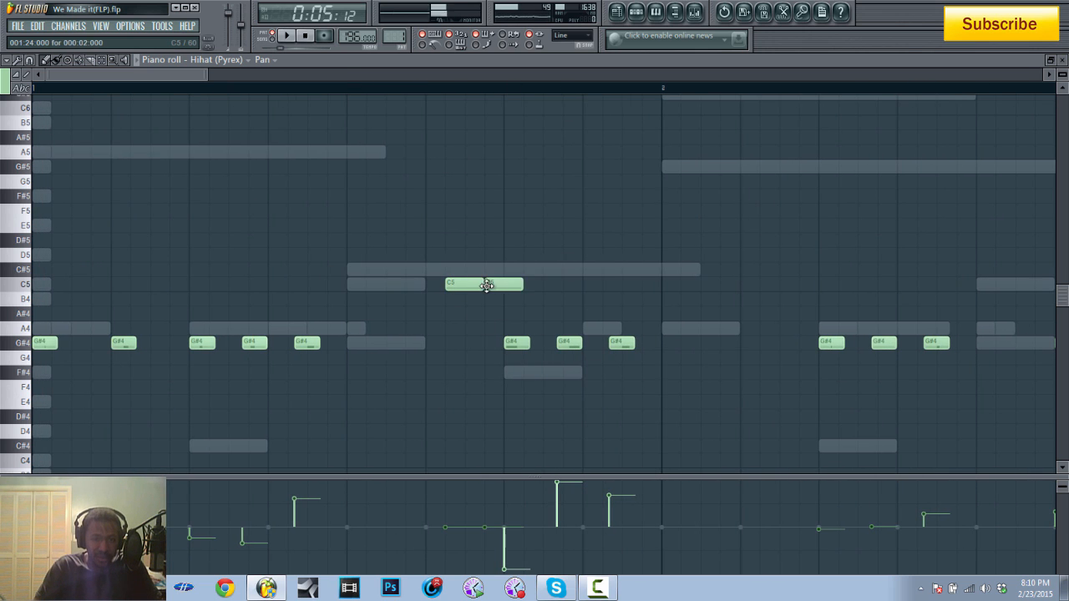
{"action": "left_click_drag", "start_coordinate": [507, 285], "coordinate": [563, 284]}
{"action": "right_click", "coordinate": [562, 285]}
{"action": "right_click", "coordinate": [463, 284]}
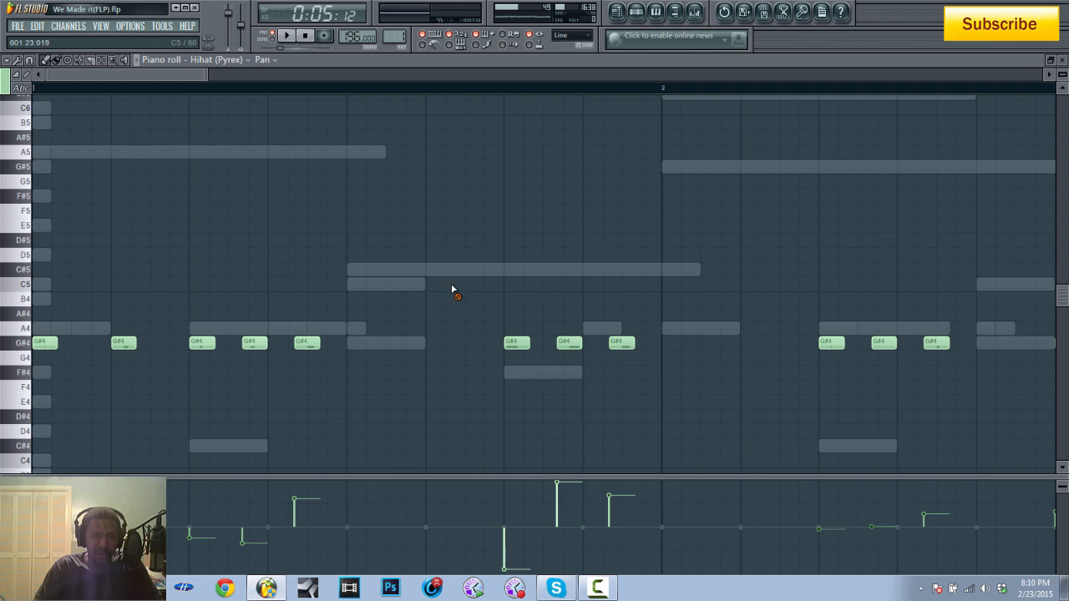
Solo the Flanged OH channel and audition its sample several times from its channel settings
{"action": "left_click", "coordinate": [636, 12]}
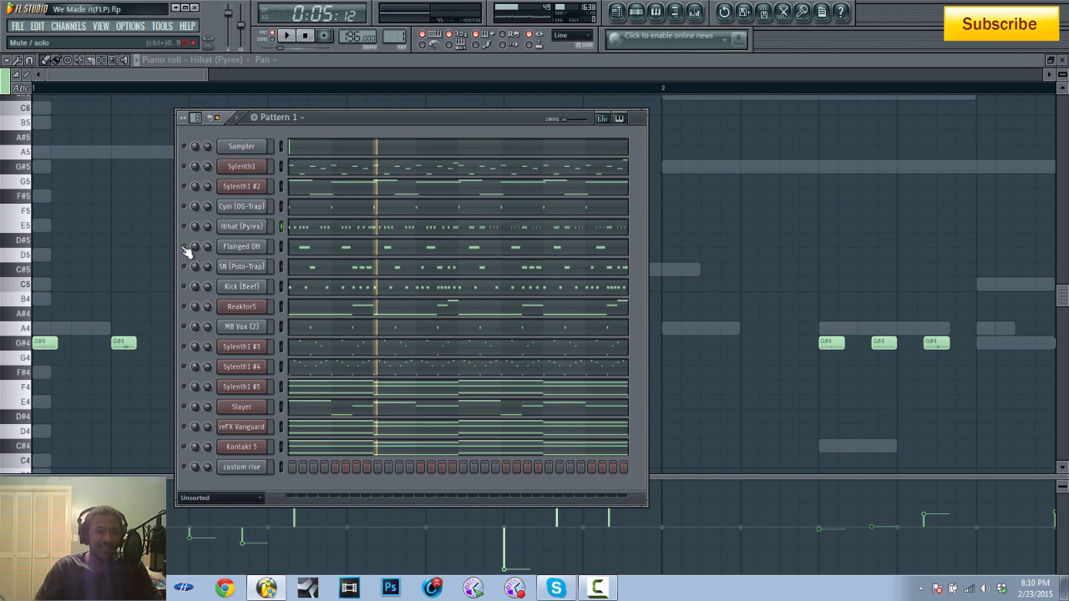
{"action": "left_click", "coordinate": [239, 249]}
{"action": "left_click", "coordinate": [574, 475]}
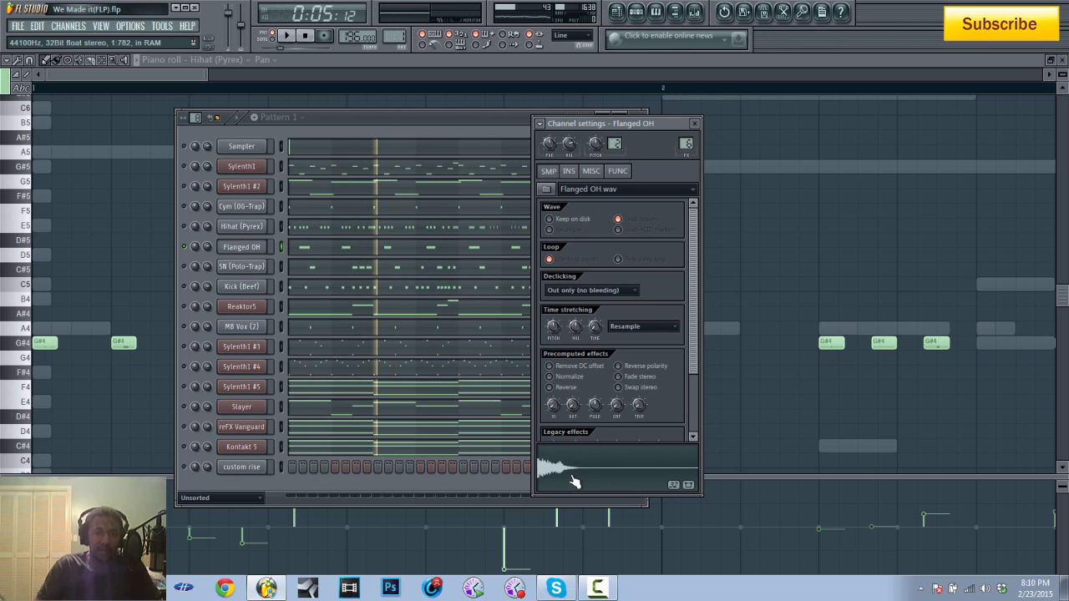
{"action": "left_click", "coordinate": [572, 475]}
{"action": "left_click", "coordinate": [572, 475]}
{"action": "scroll", "coordinate": [572, 474], "scroll_direction": "down", "scroll_amount": 3}
{"action": "left_click", "coordinate": [572, 473]}
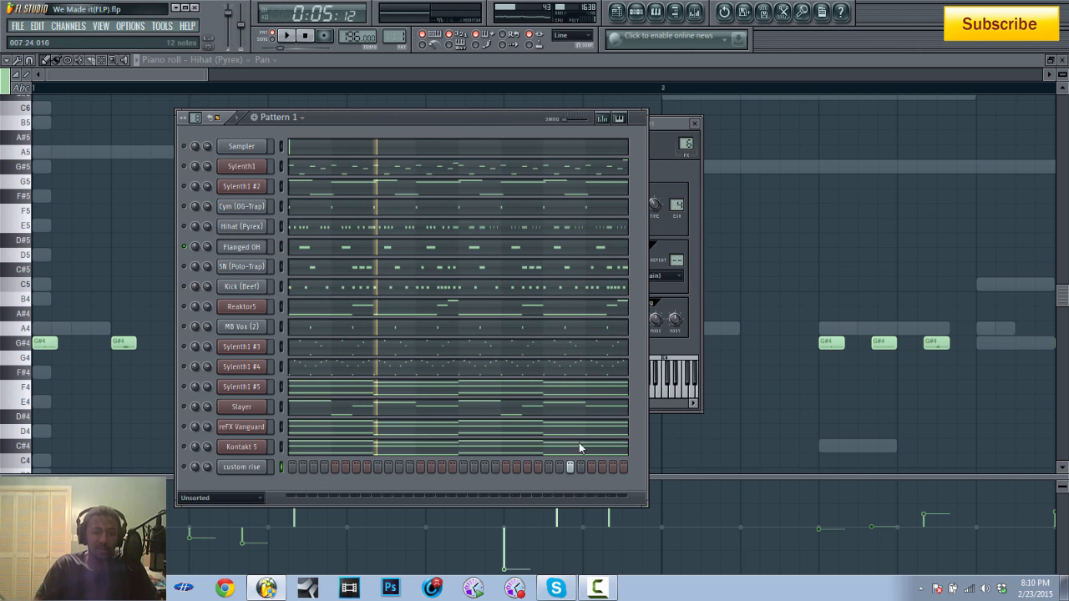
{"action": "right_click", "coordinate": [570, 469]}
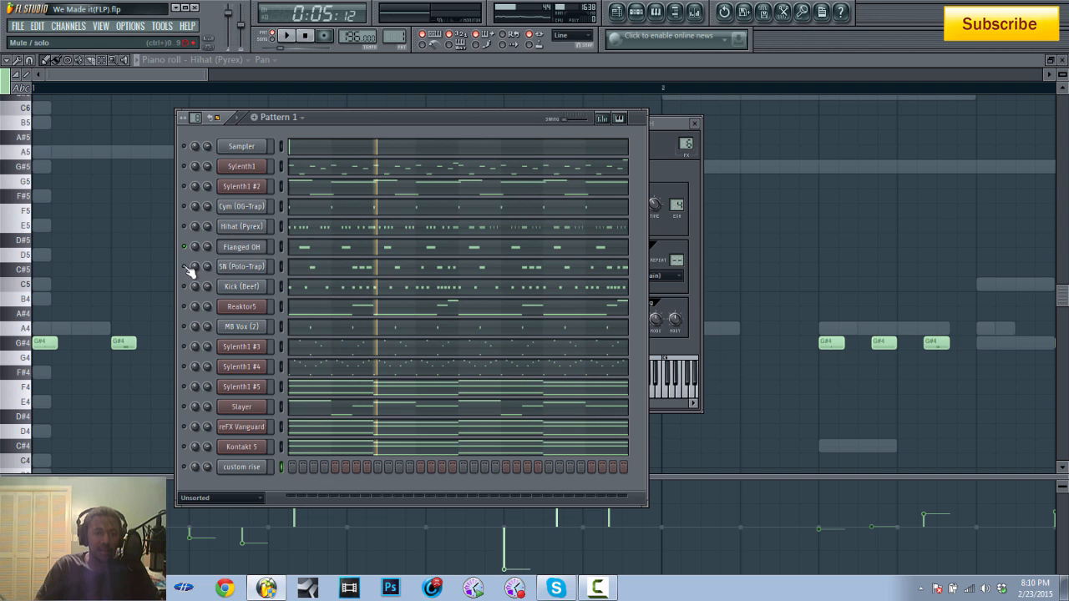
Solo the SN (Polo-Trap) channel and open its piano roll with the first three bars and part of the fourth in view
{"action": "left_click", "coordinate": [298, 269]}
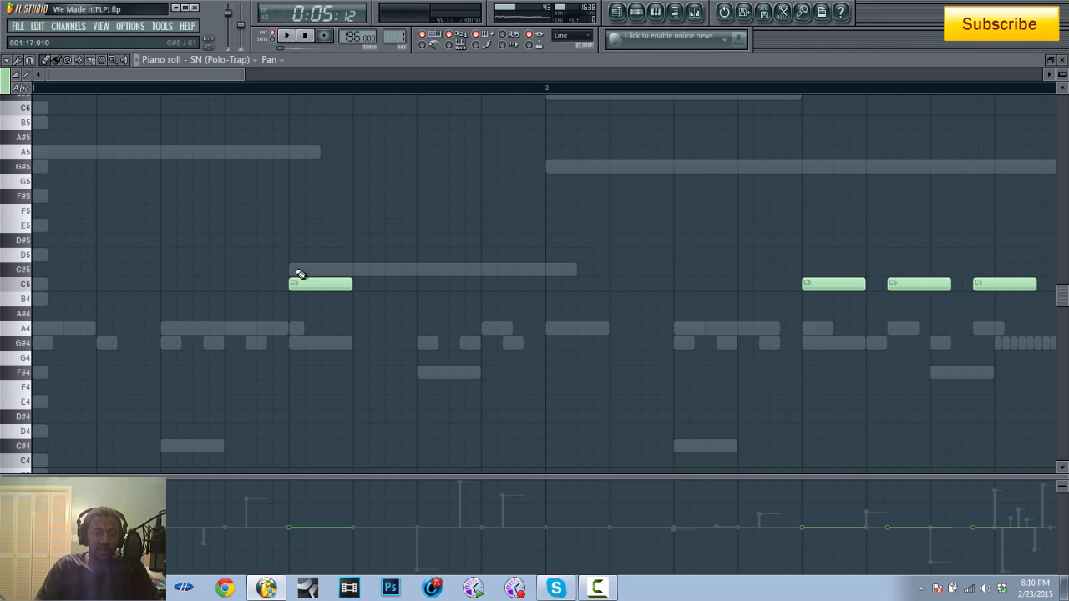
{"action": "left_click", "coordinate": [636, 12]}
{"action": "left_click", "coordinate": [323, 268]}
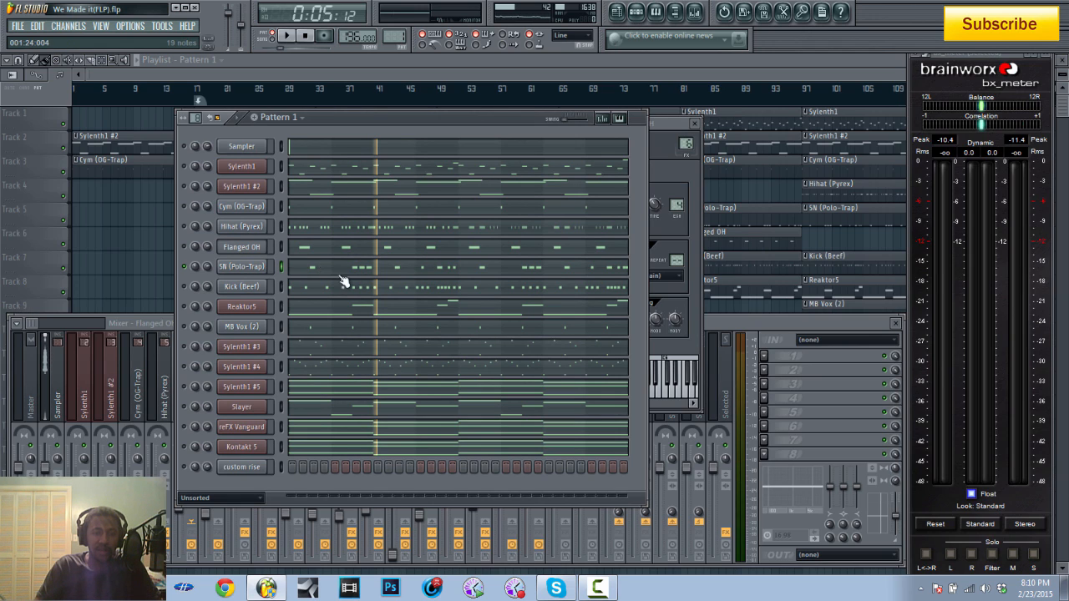
{"action": "left_click", "coordinate": [507, 269]}
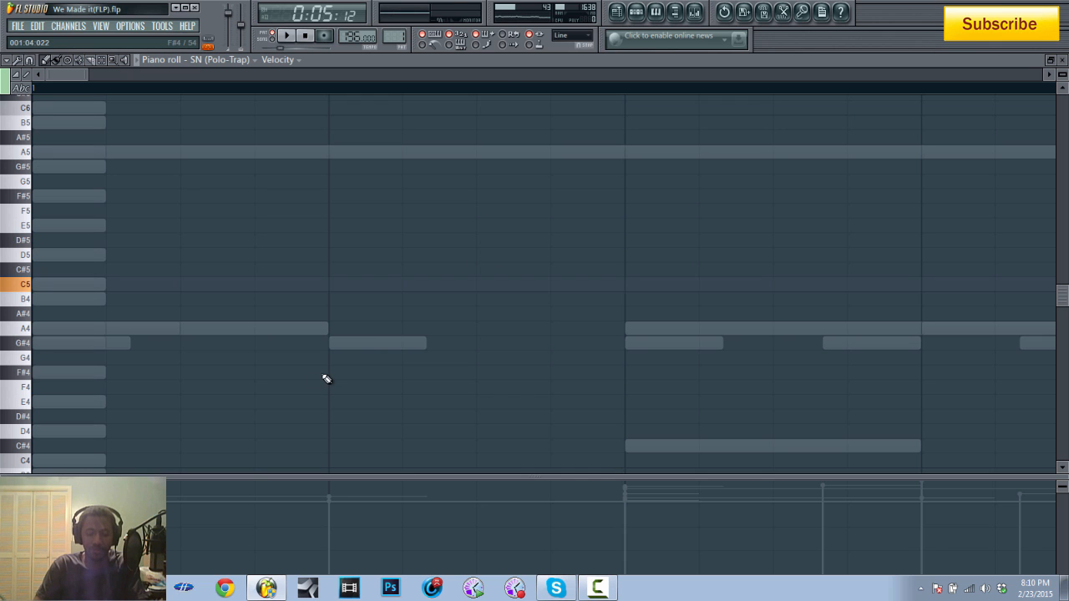
{"action": "left_click", "coordinate": [636, 12]}
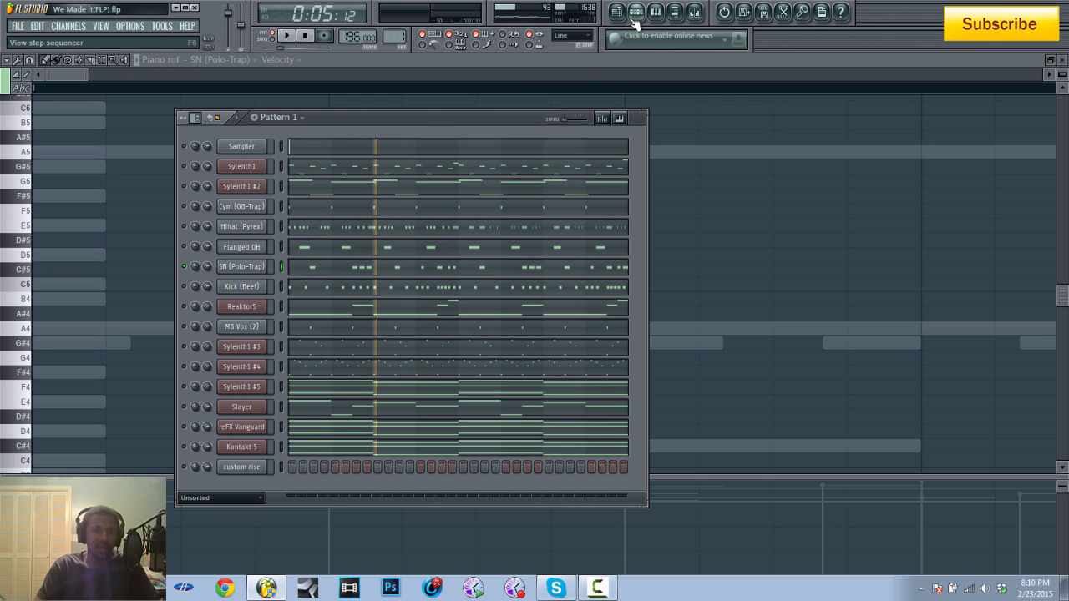
{"action": "left_click", "coordinate": [297, 269]}
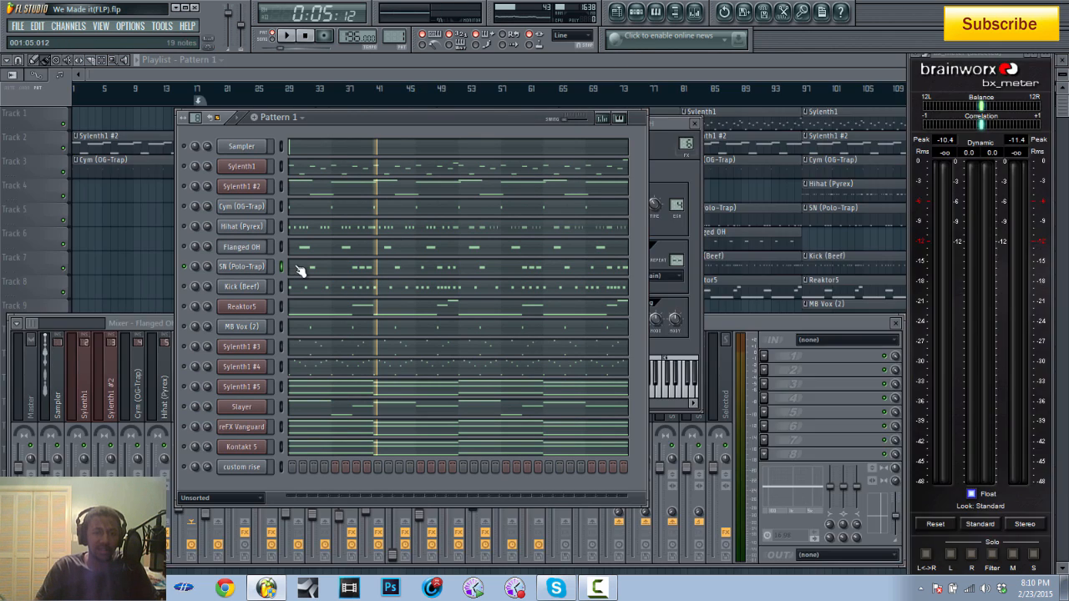
{"action": "left_click", "coordinate": [298, 270]}
{"action": "left_click_drag", "start_coordinate": [101, 79], "coordinate": [399, 105]}
Play the SN (Polo-Trap) pattern, then replay it from just before the first snare hit in bar 1
{"action": "key", "text": "space"}
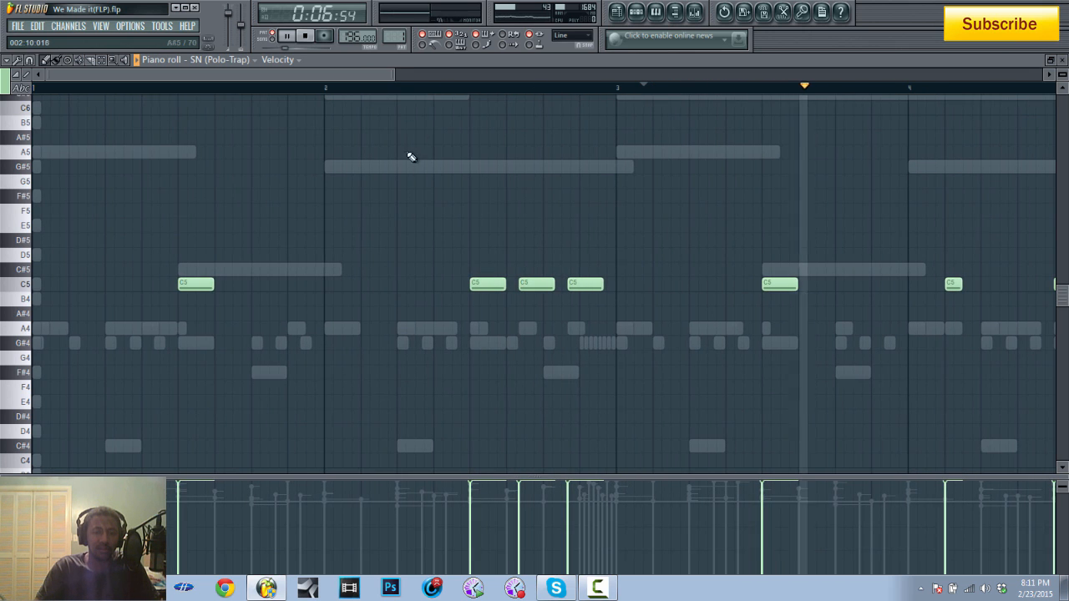
{"action": "key", "text": "space"}
{"action": "left_click", "coordinate": [176, 88]}
{"action": "key", "text": "space"}
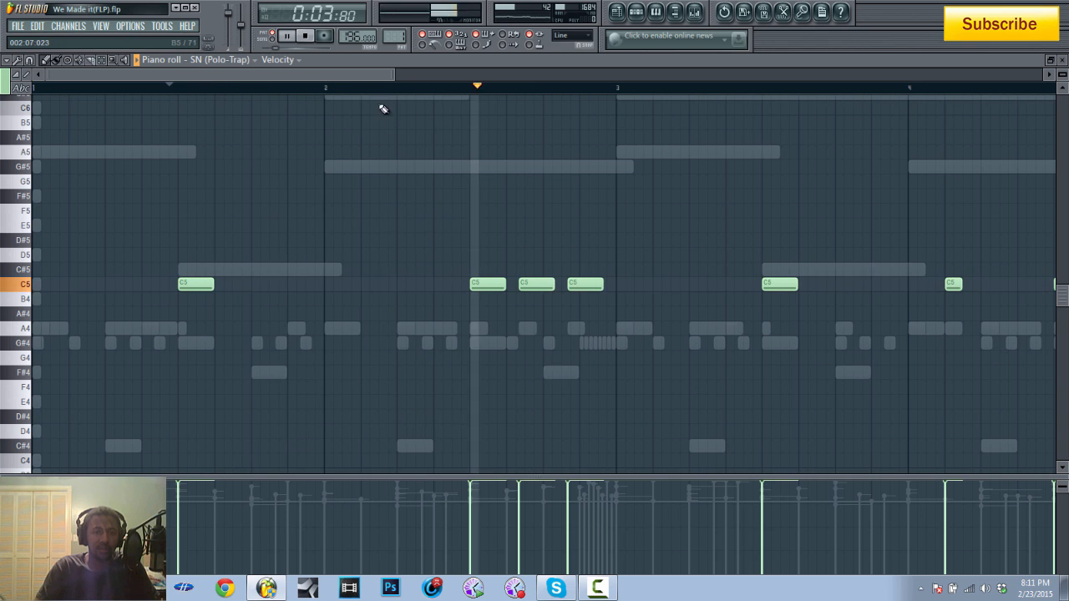
{"action": "key", "text": "space"}
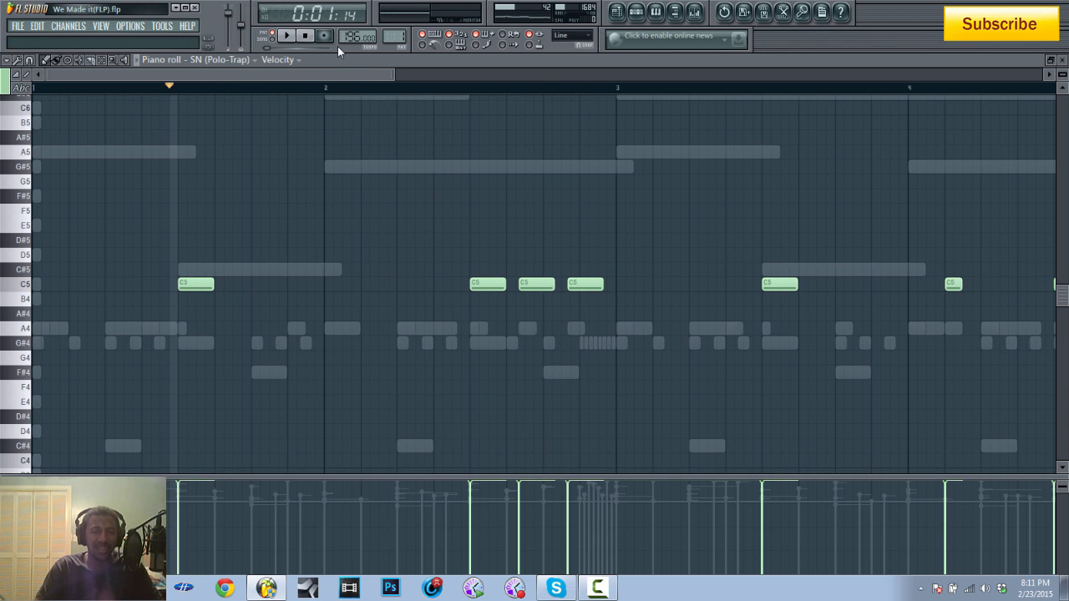
{"action": "left_click_drag", "start_coordinate": [371, 72], "coordinate": [249, 97]}
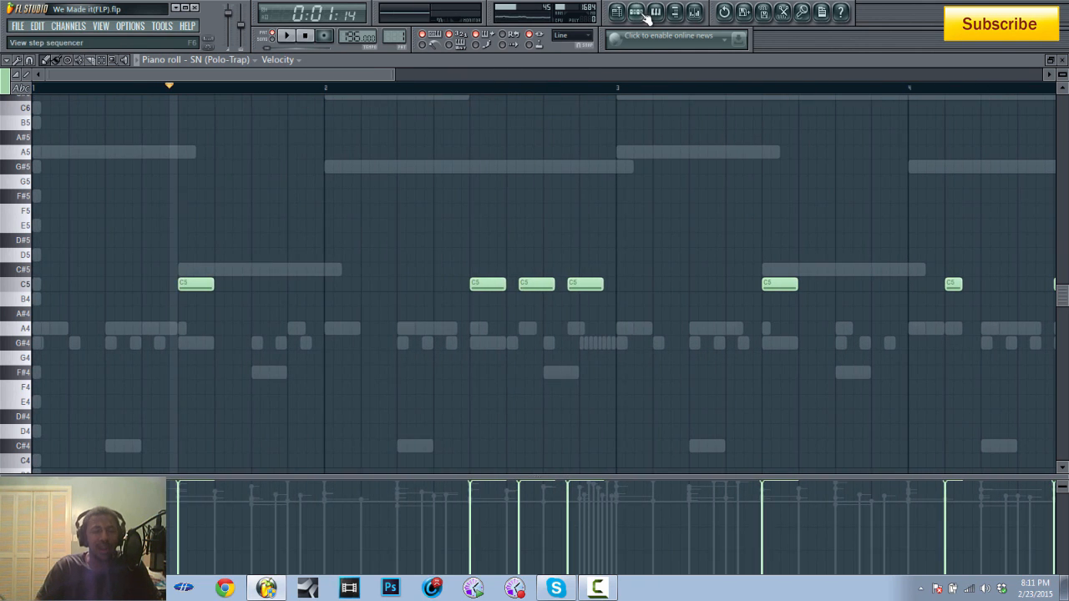
Solo the MB Vox (2) channel and open its piano roll with the first three bars and part of the fourth in view
{"action": "left_click", "coordinate": [636, 11]}
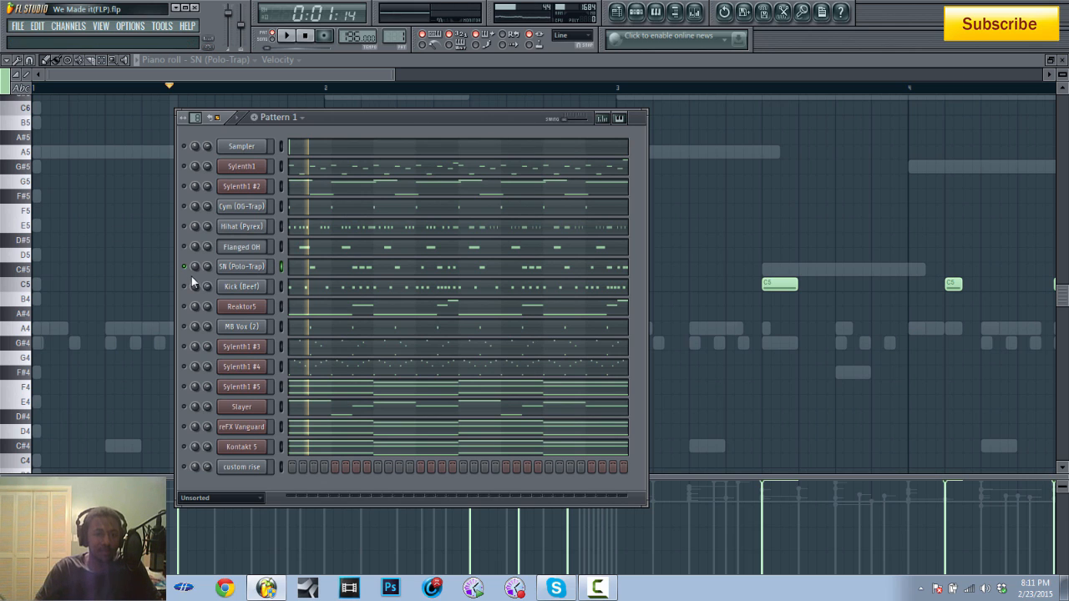
{"action": "left_click", "coordinate": [184, 326]}
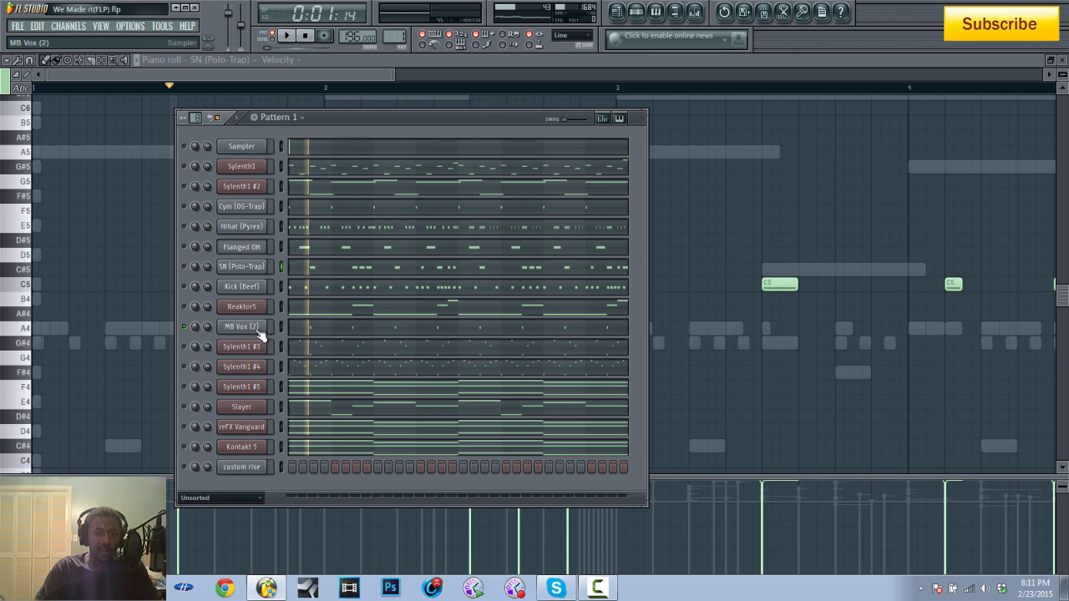
{"action": "key", "text": "space"}
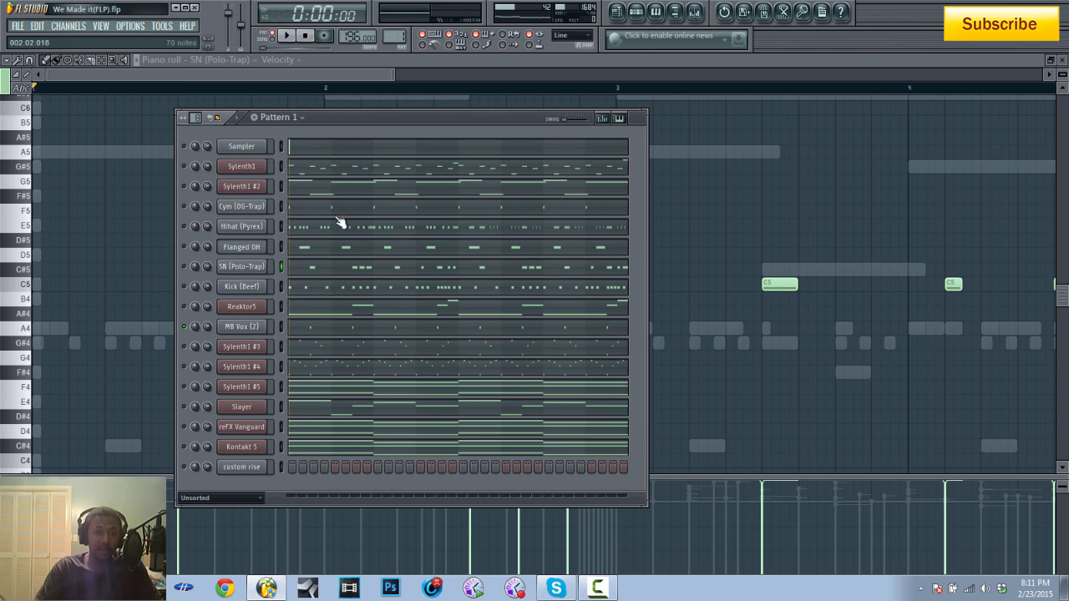
{"action": "left_click", "coordinate": [313, 330]}
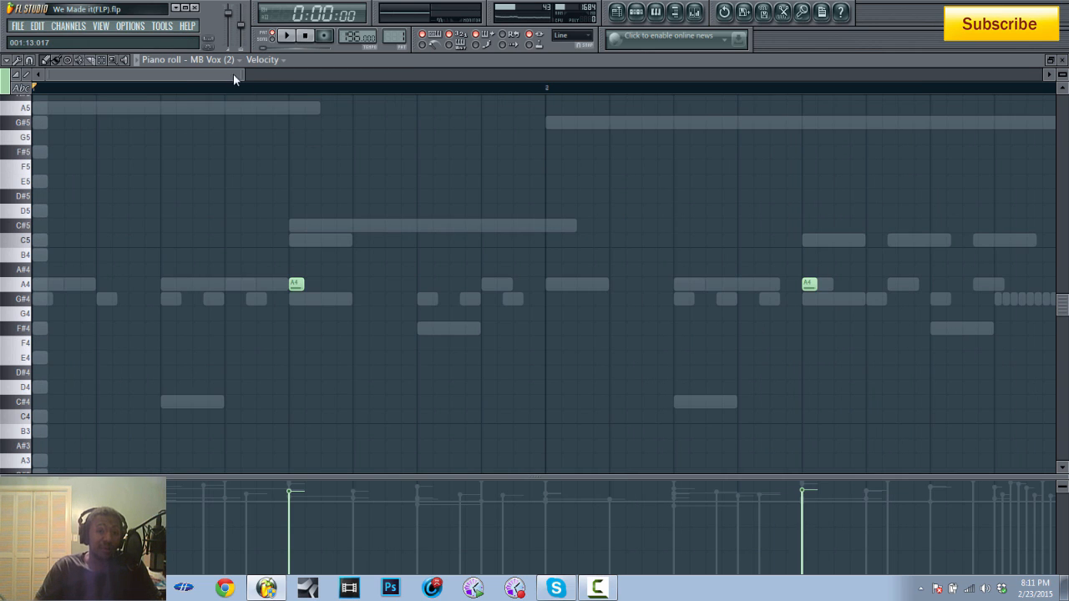
{"action": "left_click_drag", "start_coordinate": [233, 73], "coordinate": [429, 77]}
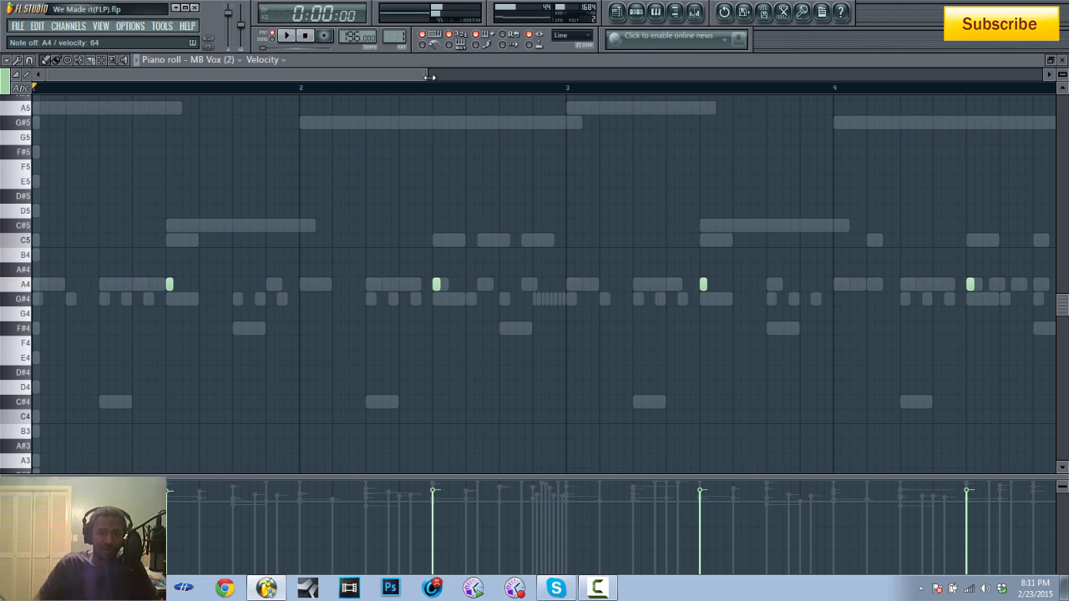
Solo the Sylenth1 #3 channel and look through the function, misc and plugin pages of its channel settings
{"action": "left_click", "coordinate": [636, 13]}
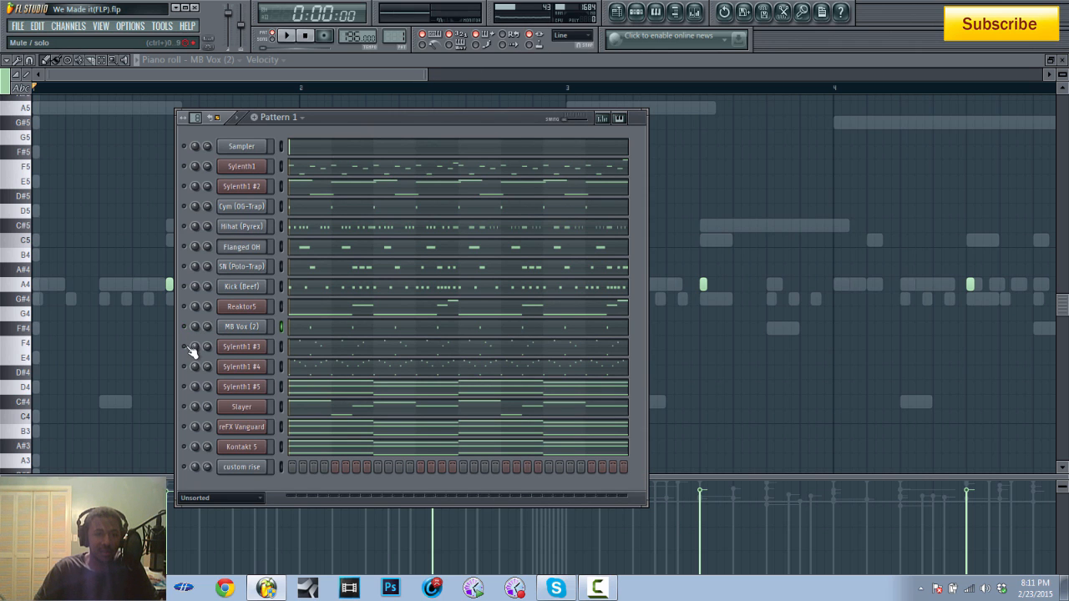
{"action": "left_click", "coordinate": [241, 347]}
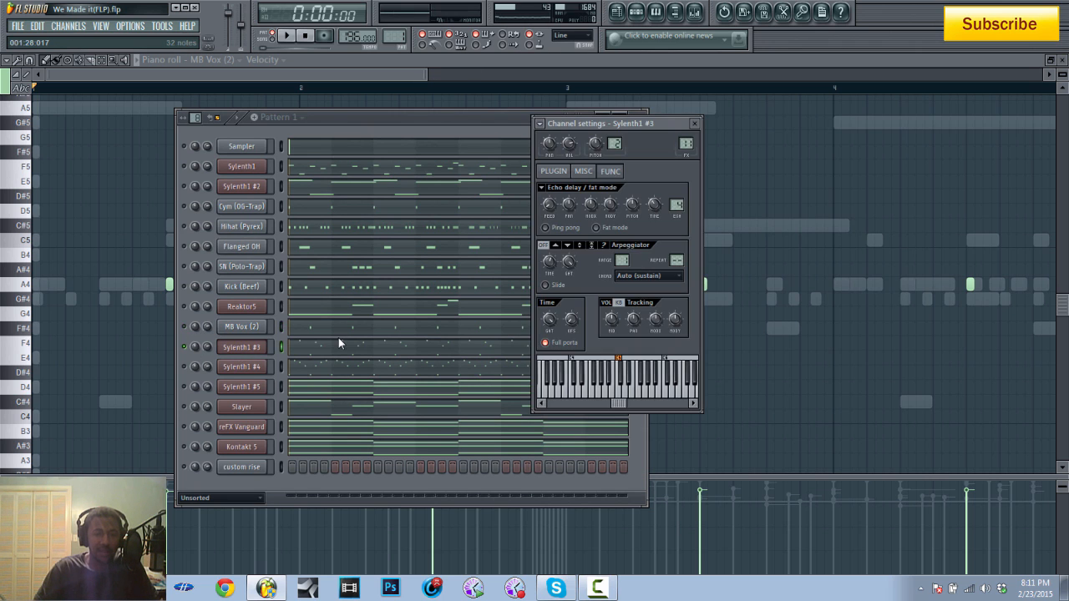
{"action": "left_click", "coordinate": [555, 173]}
{"action": "left_click", "coordinate": [579, 175]}
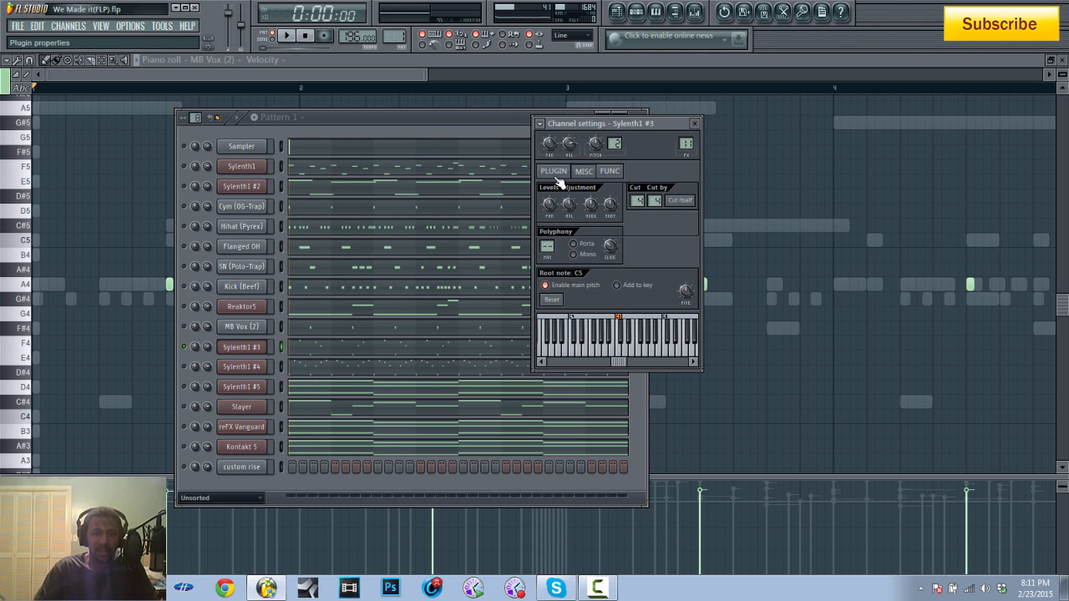
{"action": "left_click", "coordinate": [557, 174]}
{"action": "left_click_drag", "start_coordinate": [530, 128], "coordinate": [785, 106]}
Open the Sylenth1 #3 piano roll and play its pattern from the start
{"action": "left_click", "coordinate": [301, 345]}
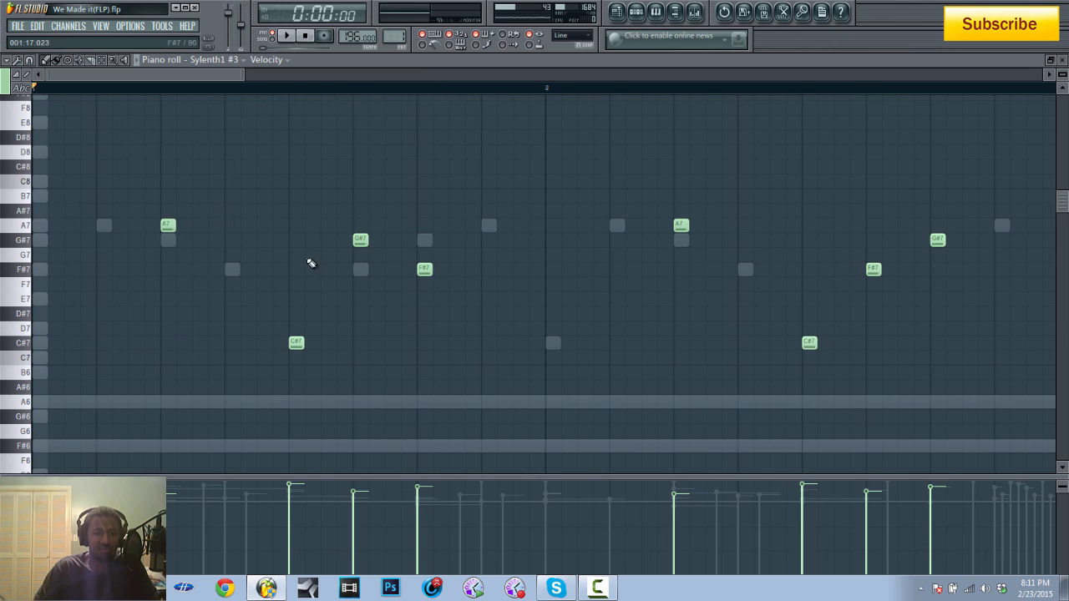
{"action": "left_click", "coordinate": [301, 39]}
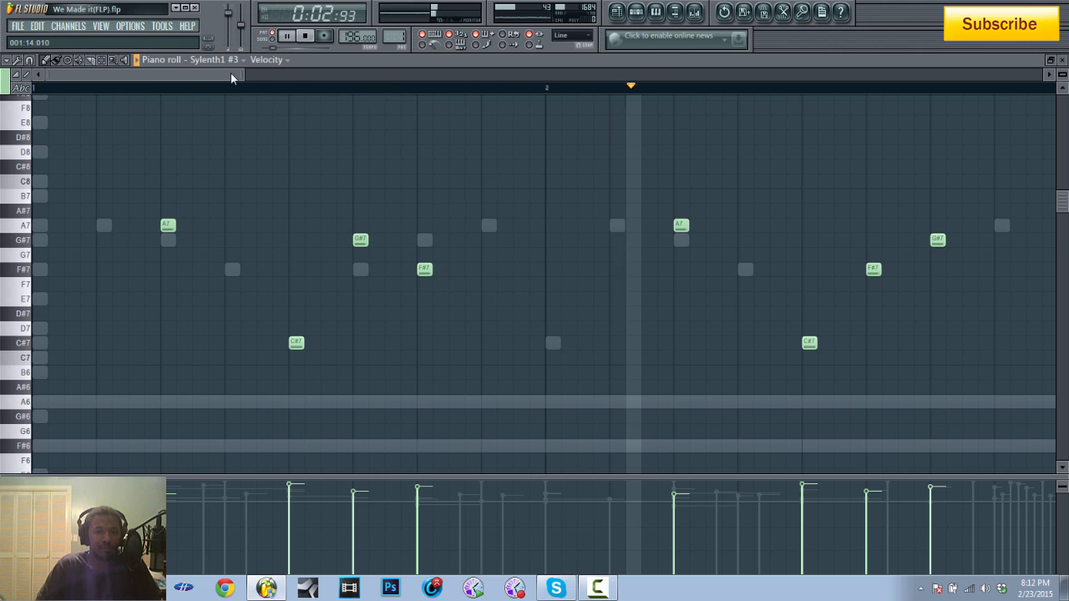
{"action": "left_click", "coordinate": [305, 35]}
Unmute the Sylenth1 and Sylenth1 #2 channels alongside Sylenth1 #3 and play the three together
{"action": "left_click", "coordinate": [636, 10]}
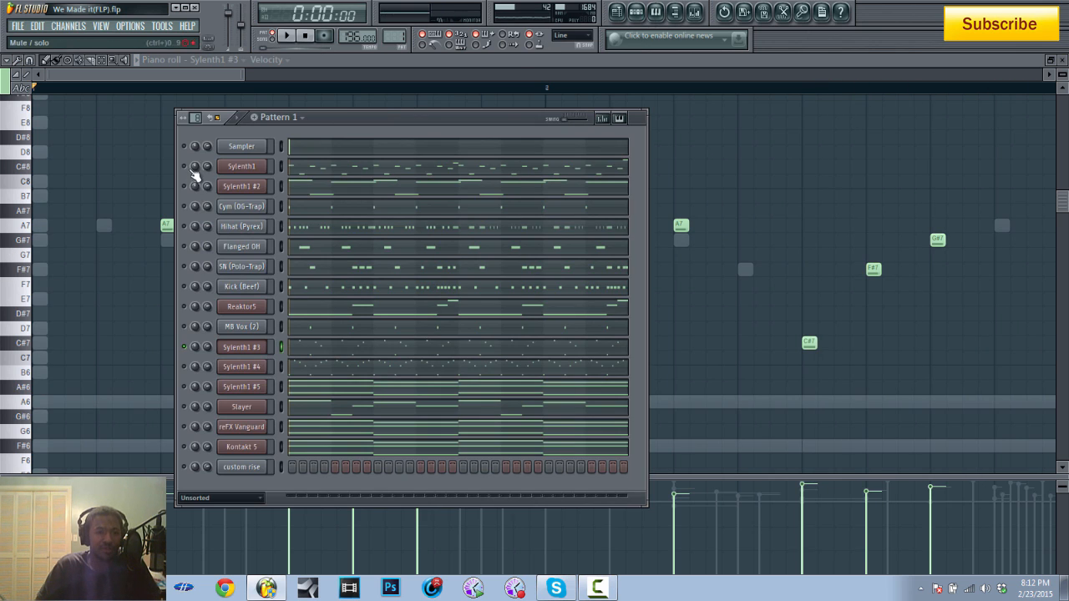
{"action": "left_click", "coordinate": [183, 166]}
{"action": "left_click", "coordinate": [184, 186]}
{"action": "left_click", "coordinate": [288, 38]}
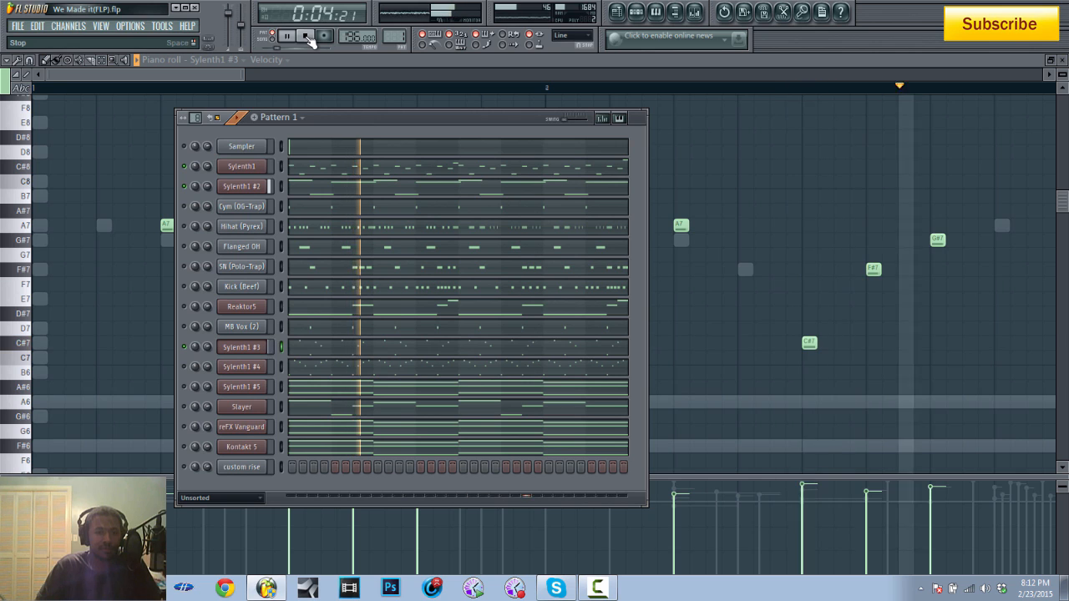
{"action": "left_click", "coordinate": [308, 40]}
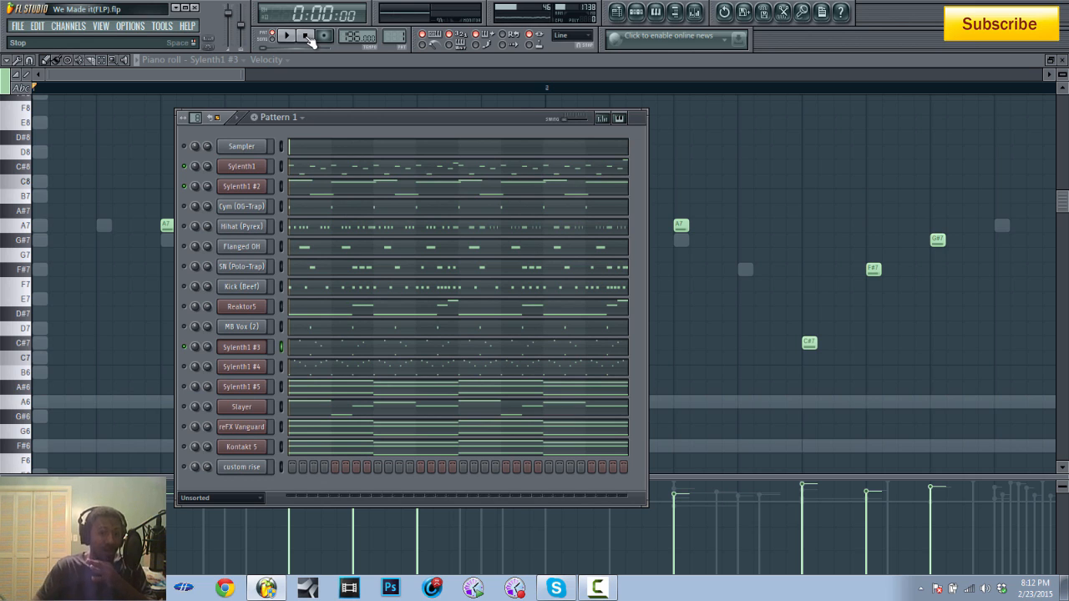
Compare the notes in the Sylenth1 piano roll with those in the Sylenth1 #3 piano roll
{"action": "left_click", "coordinate": [355, 167]}
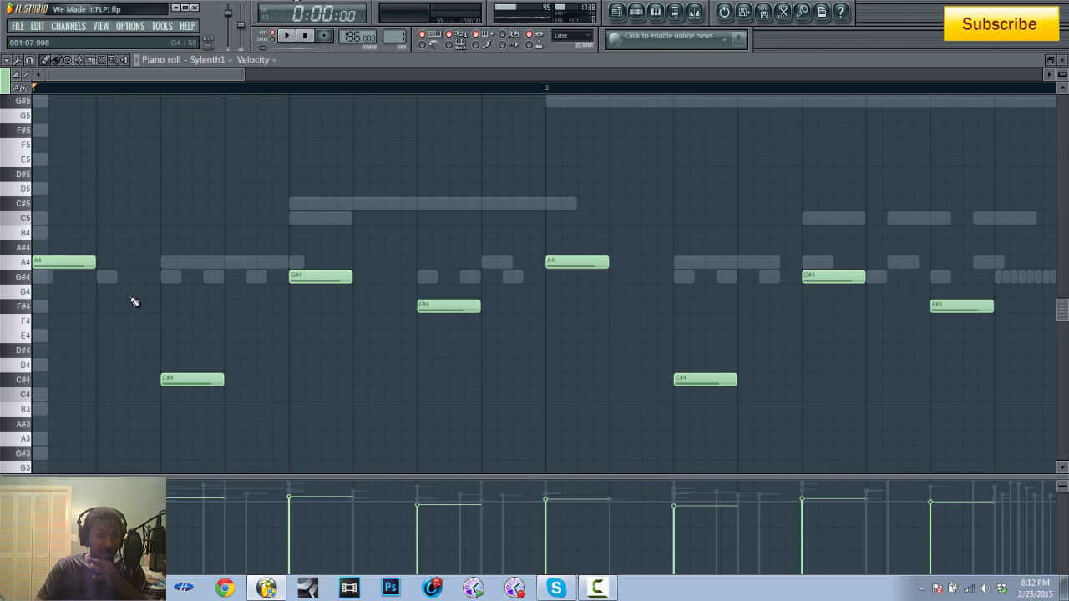
{"action": "left_click", "coordinate": [636, 12]}
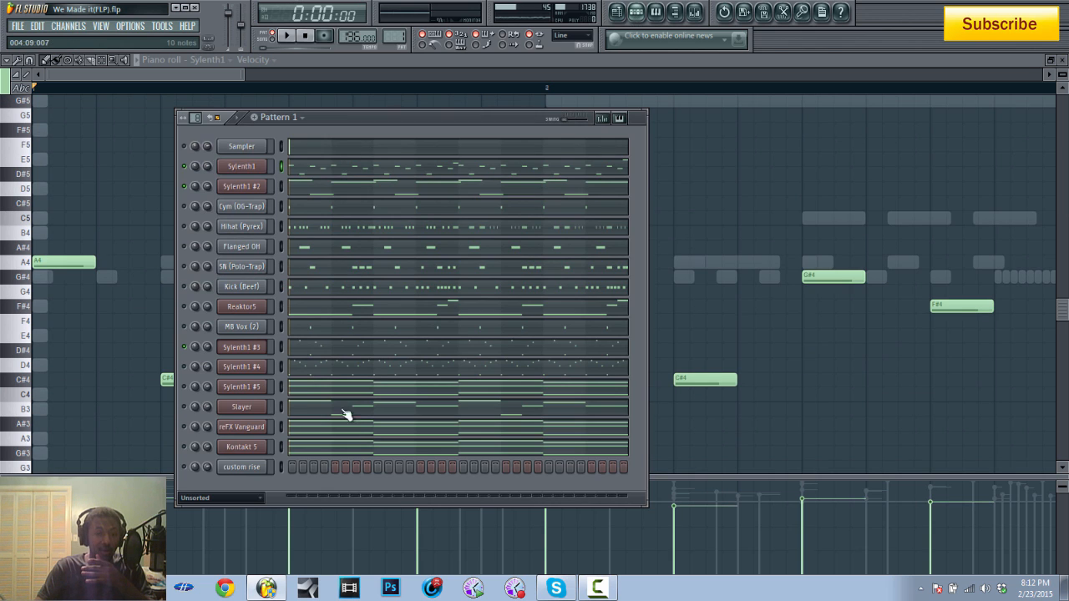
{"action": "left_click", "coordinate": [312, 354]}
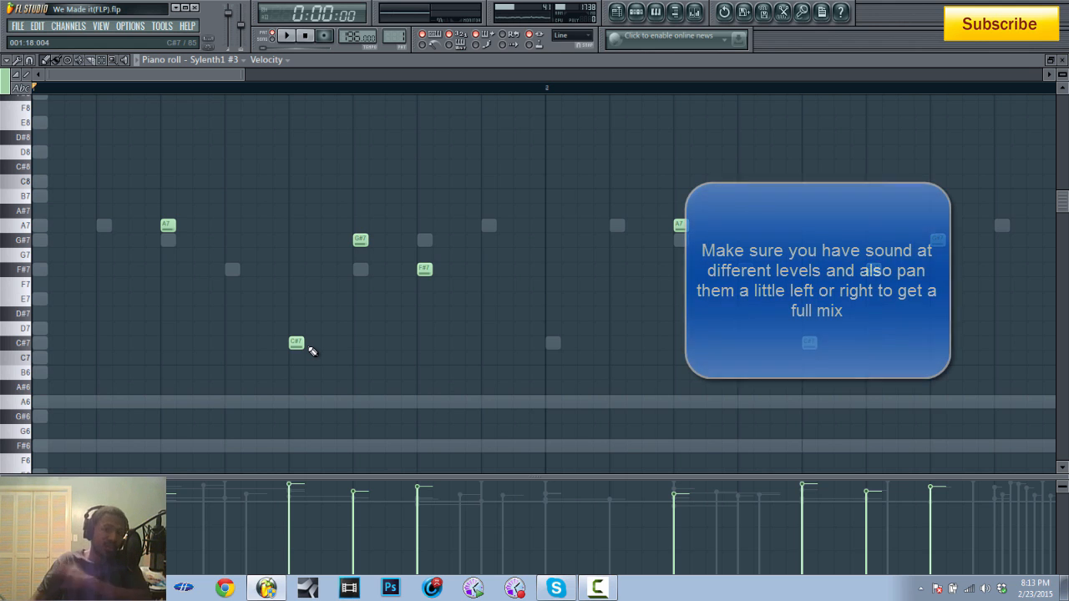
Solo the Sylenth1 #4 channel and show its synth interface beside the channel list
{"action": "left_click", "coordinate": [636, 10]}
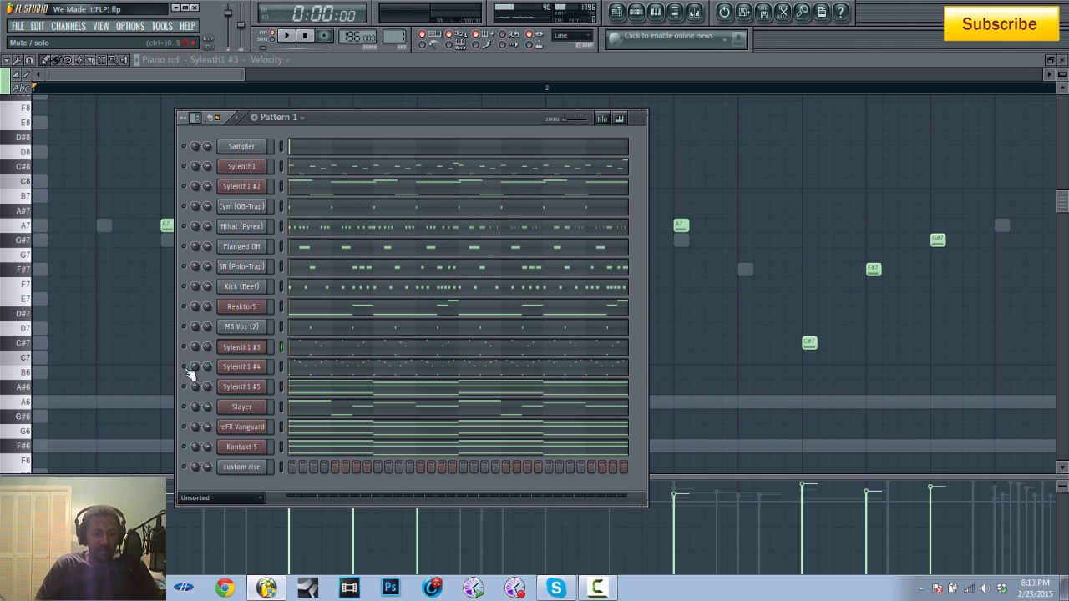
{"action": "left_click", "coordinate": [242, 369]}
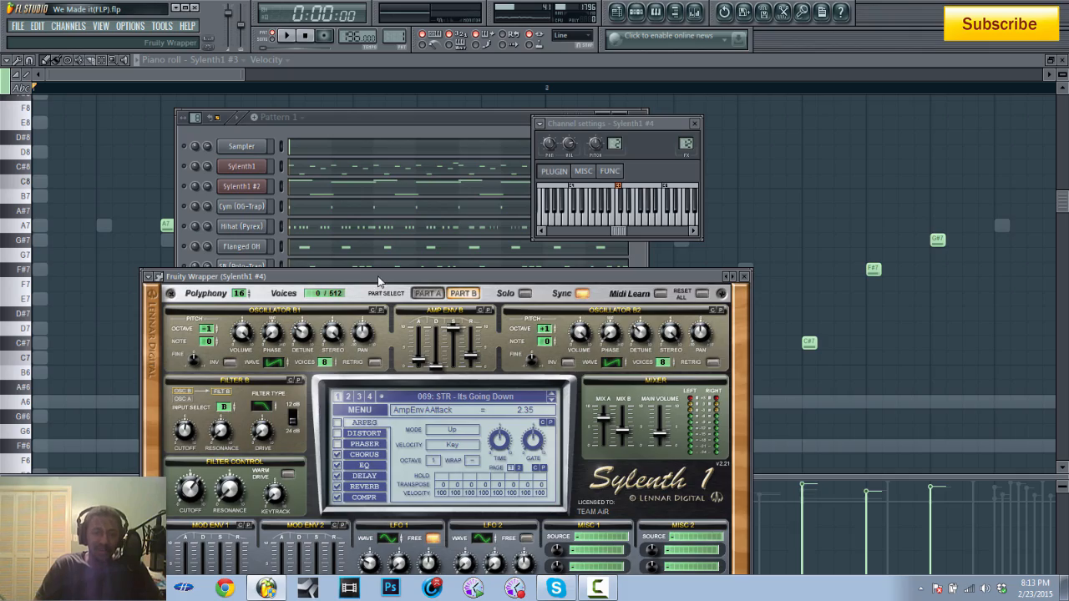
{"action": "left_click_drag", "start_coordinate": [380, 279], "coordinate": [633, 127]}
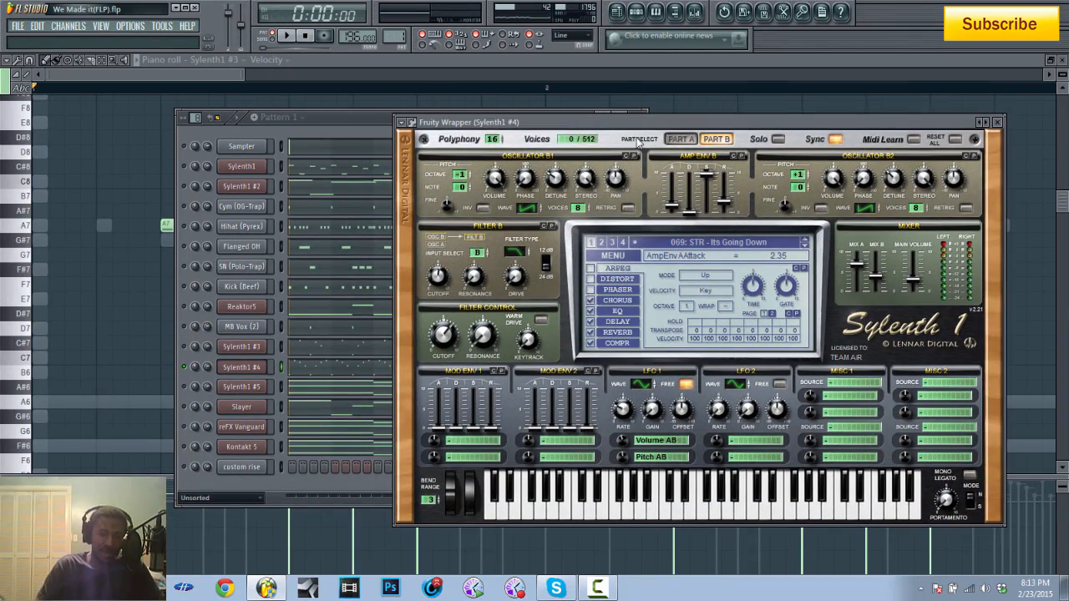
{"action": "left_click_drag", "start_coordinate": [482, 122], "coordinate": [552, 114]}
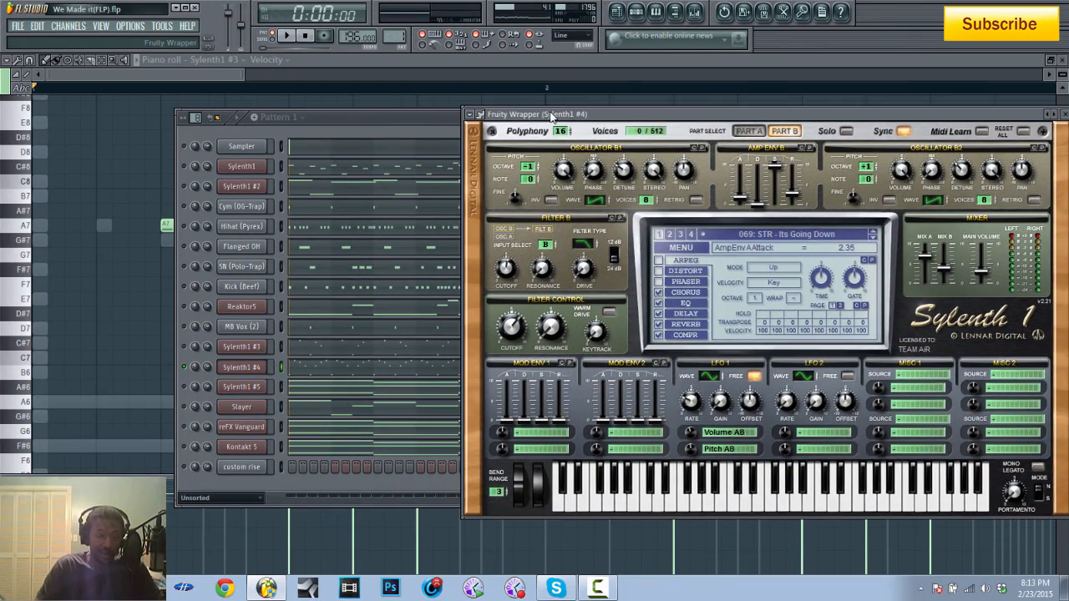
Open the Sylenth1 #4 piano roll and play its pattern twice from the start
{"action": "left_click", "coordinate": [356, 123]}
{"action": "left_click", "coordinate": [311, 374]}
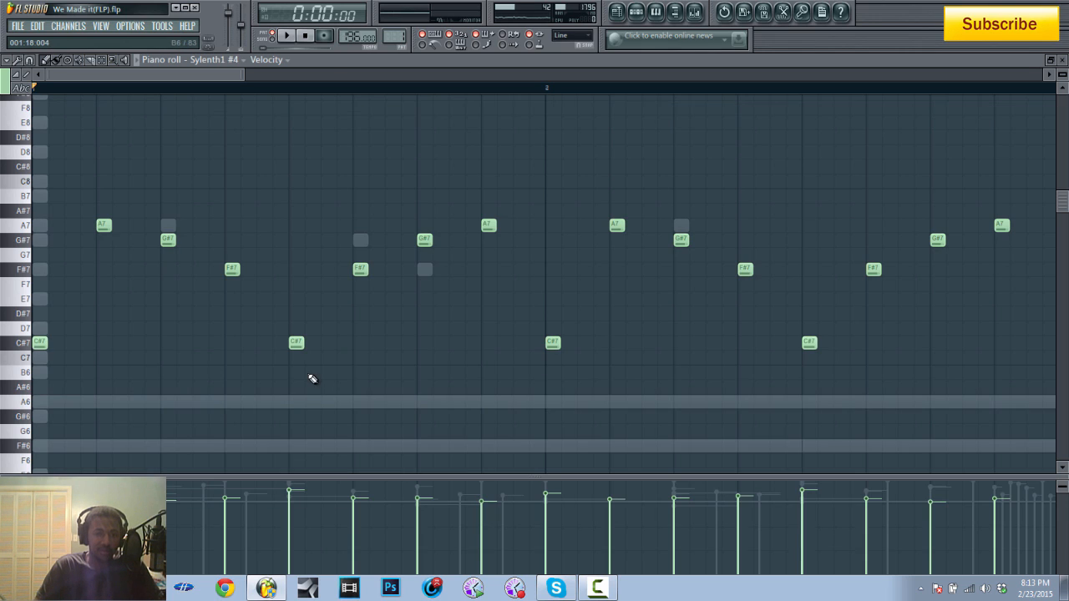
{"action": "left_click", "coordinate": [287, 35]}
{"action": "left_click", "coordinate": [306, 39]}
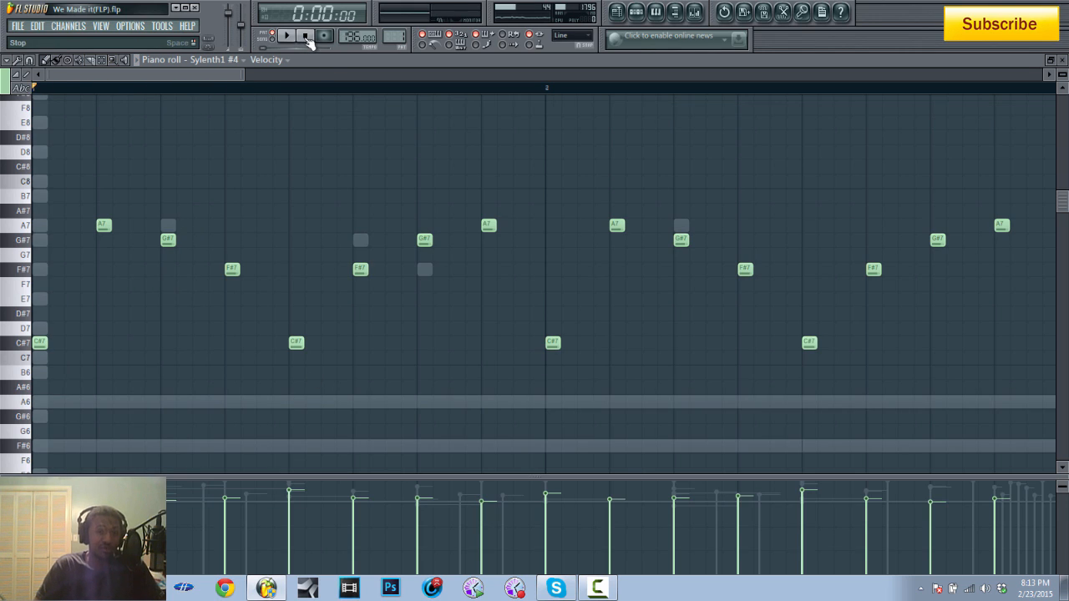
{"action": "left_click", "coordinate": [288, 38]}
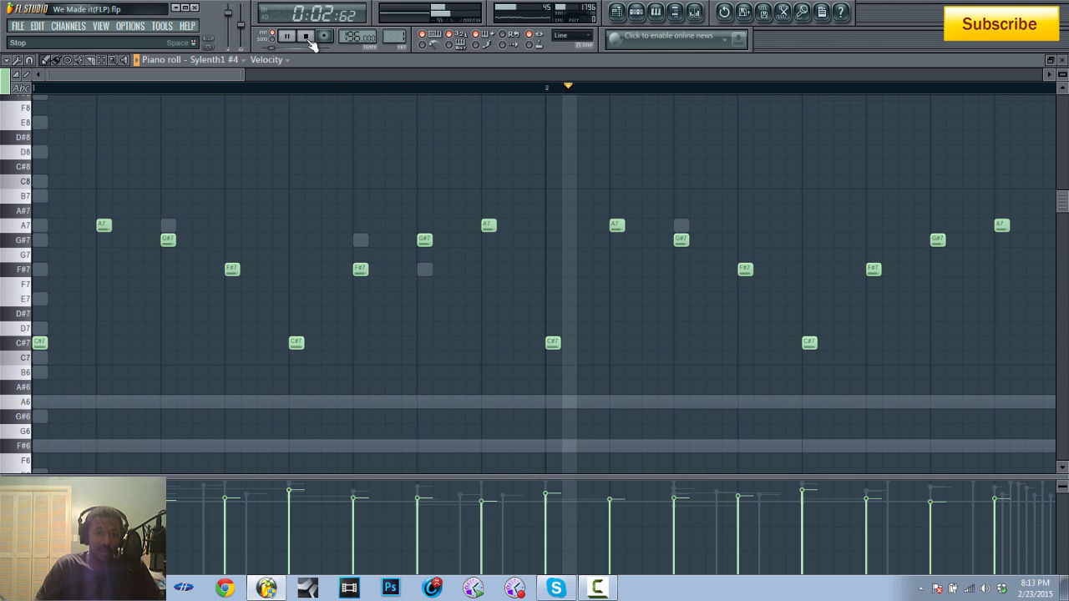
{"action": "left_click", "coordinate": [306, 37]}
Open Fruity Parametric EQ 2 on the Sylenth1 #4 mixer track and compare playback with the EQ bypassed and re-enabled
{"action": "left_click", "coordinate": [694, 13]}
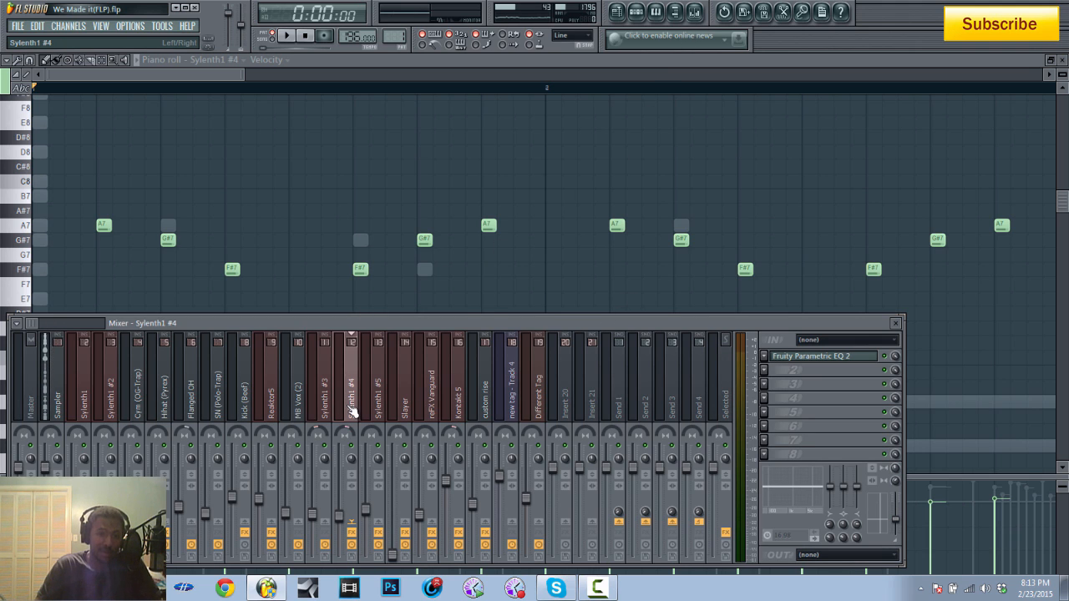
{"action": "left_click", "coordinate": [802, 358]}
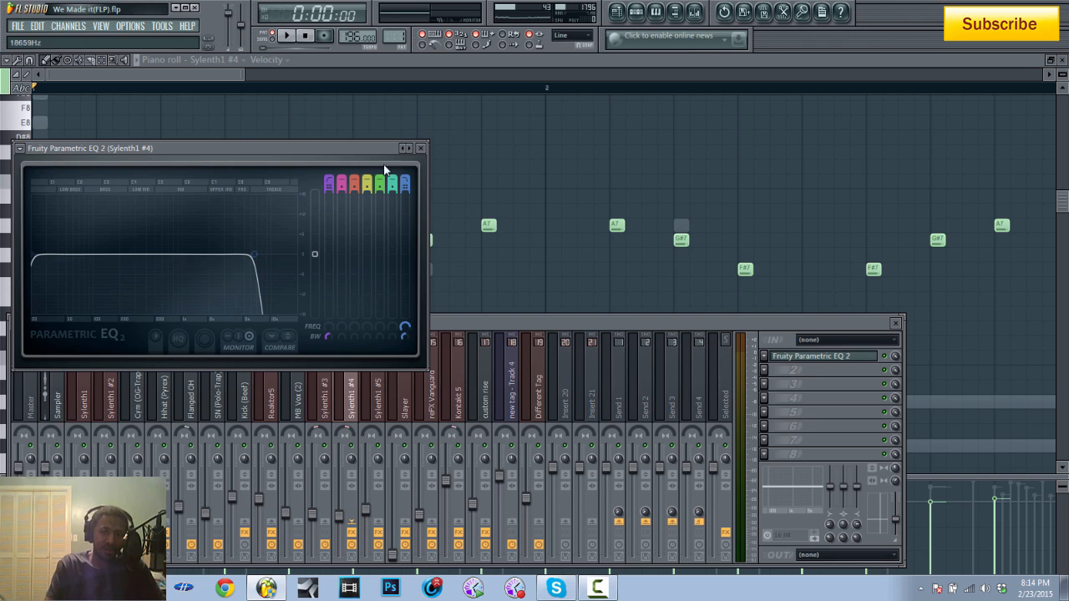
{"action": "left_click", "coordinate": [892, 360]}
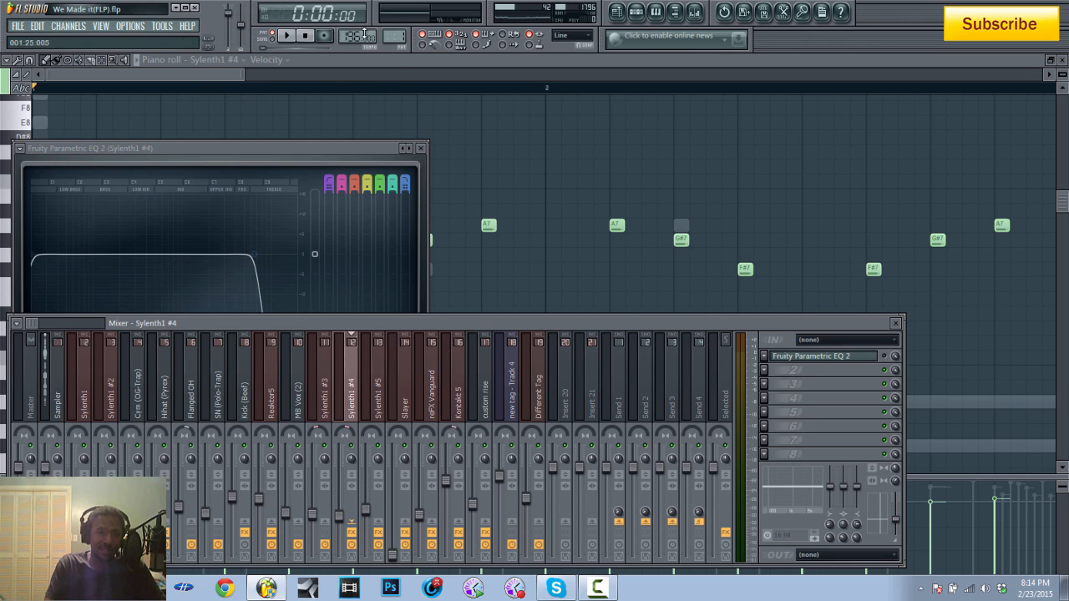
{"action": "left_click", "coordinate": [286, 35]}
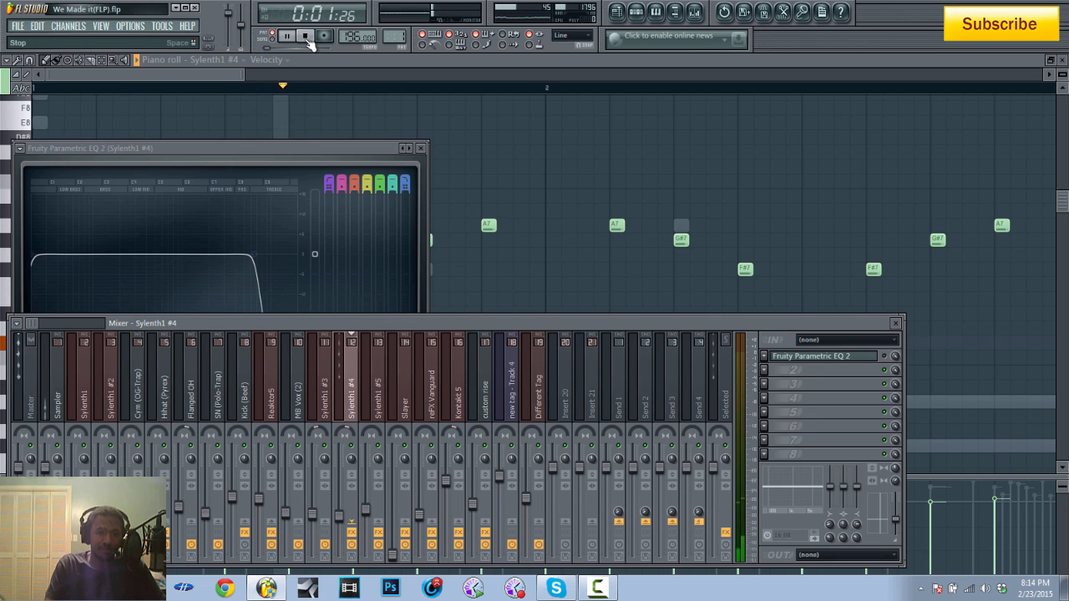
{"action": "left_click", "coordinate": [306, 36]}
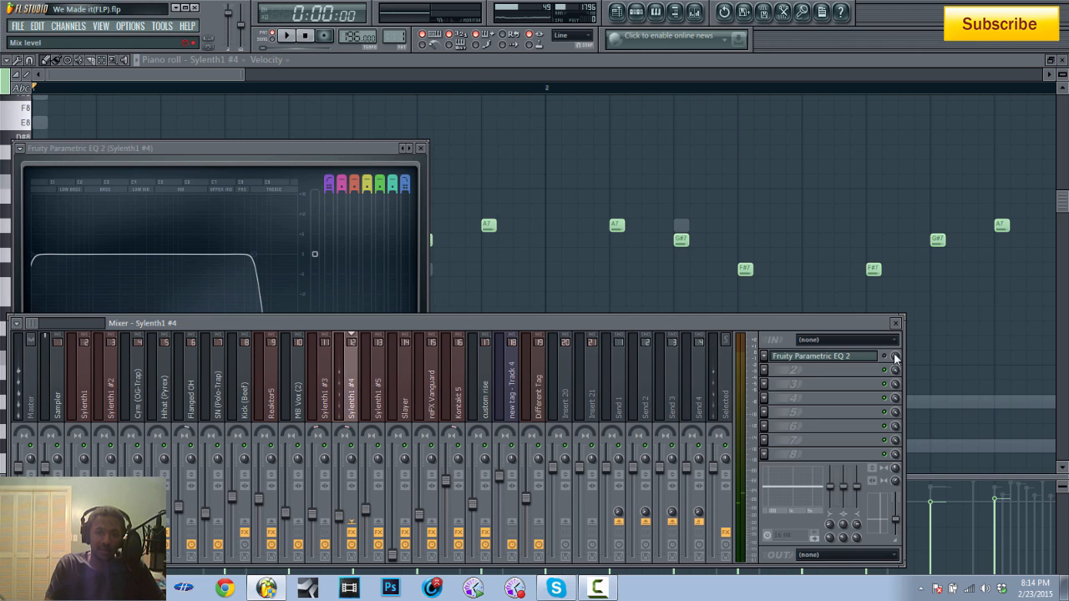
{"action": "left_click", "coordinate": [289, 38]}
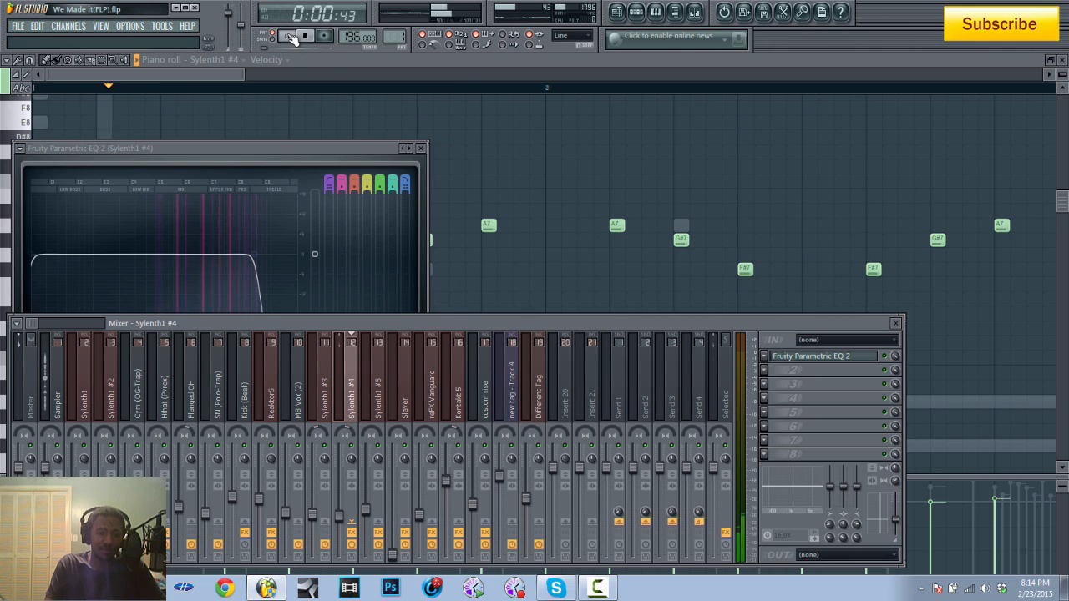
{"action": "left_click", "coordinate": [306, 37]}
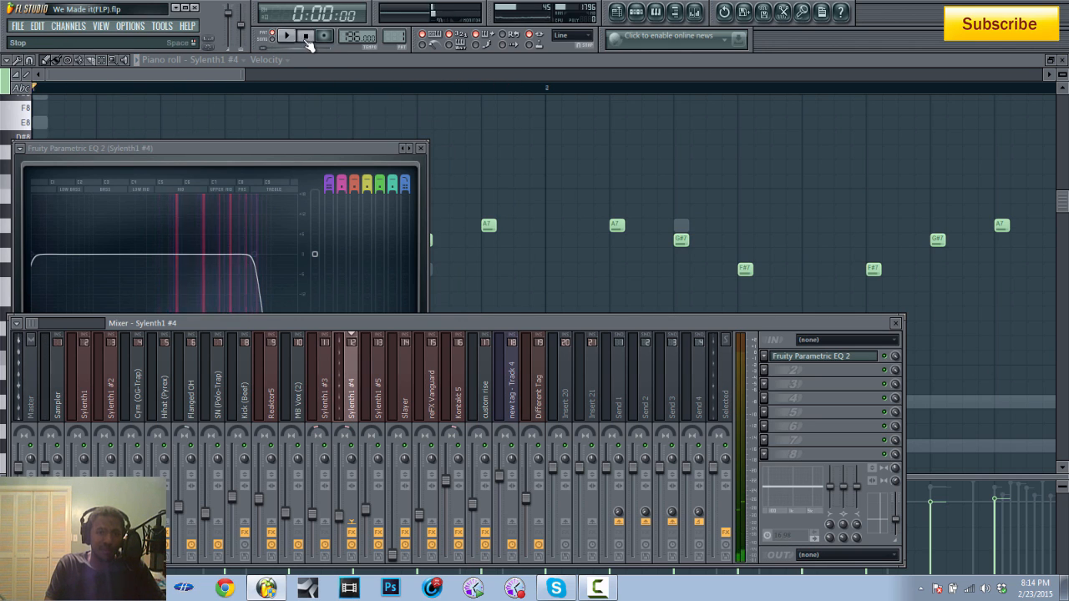
Solo the Sylenth1 #5 channel and show its synth interface beside the channel list
{"action": "left_click", "coordinate": [636, 11]}
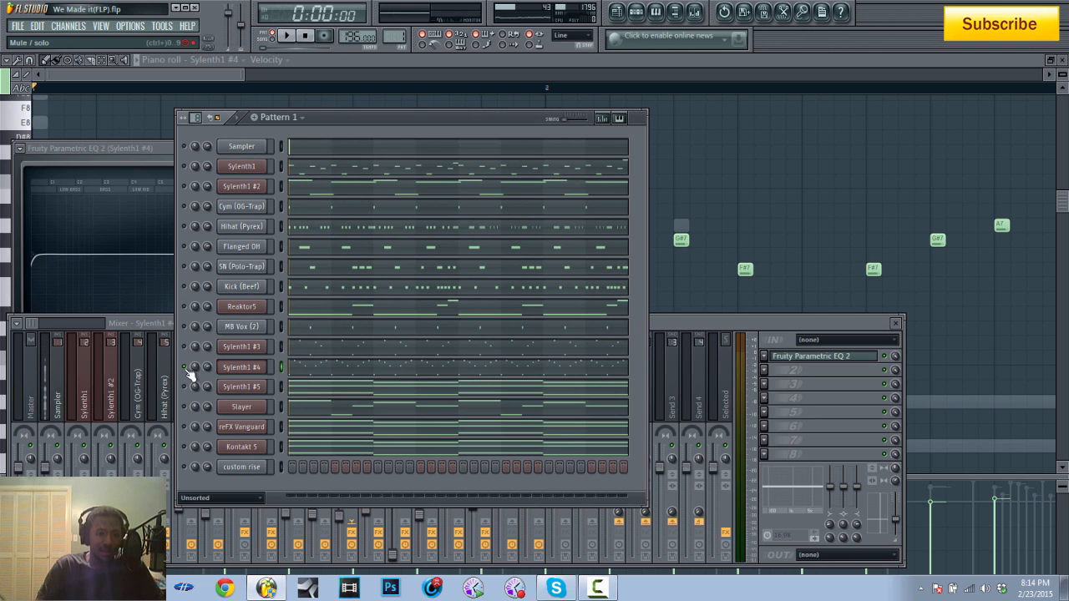
{"action": "left_click", "coordinate": [259, 388]}
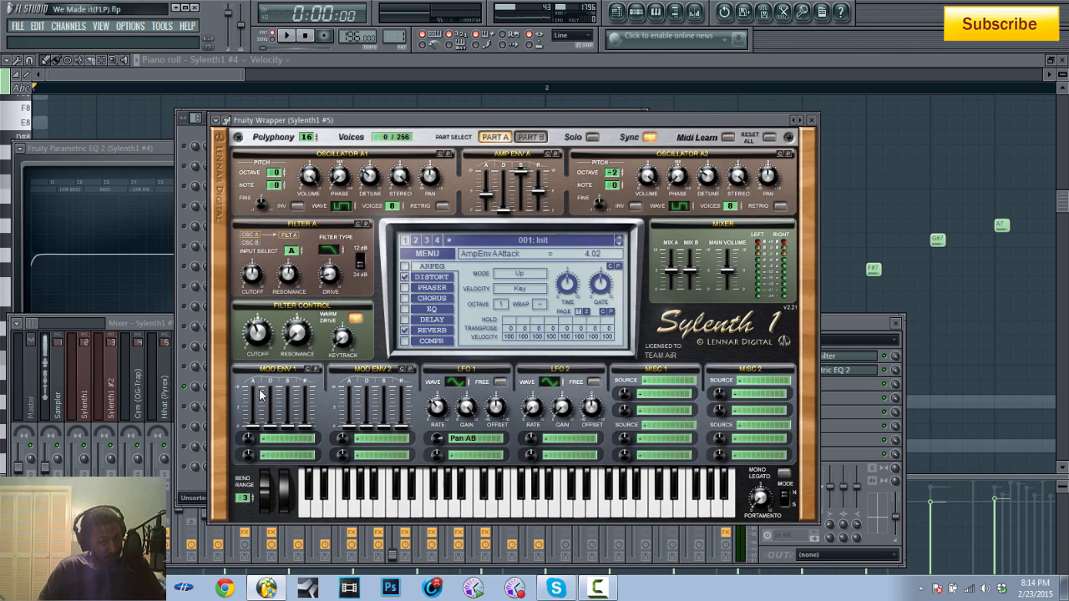
{"action": "left_click_drag", "start_coordinate": [574, 121], "coordinate": [660, 98]}
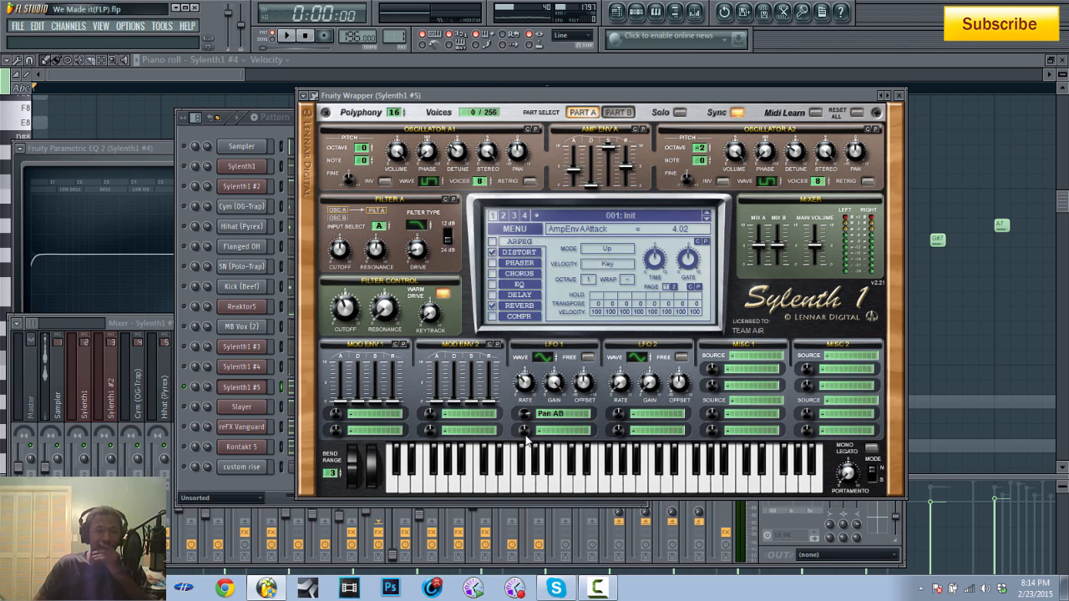
Bring up the mixer on the Sylenth1 #5 track and play its pattern twice to audition the sound
{"action": "left_click", "coordinate": [125, 322]}
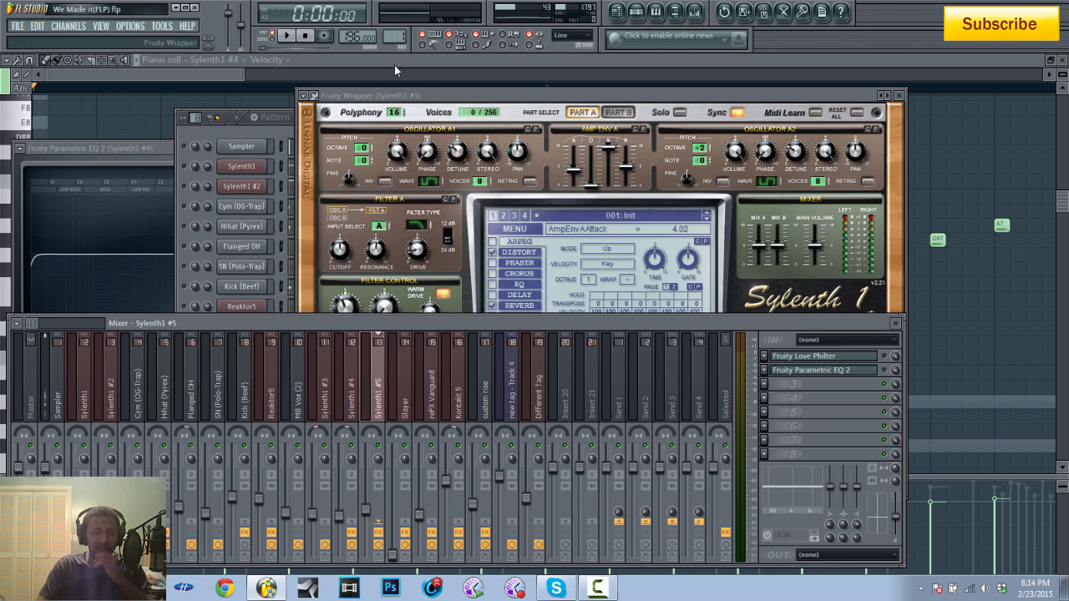
{"action": "left_click", "coordinate": [287, 38]}
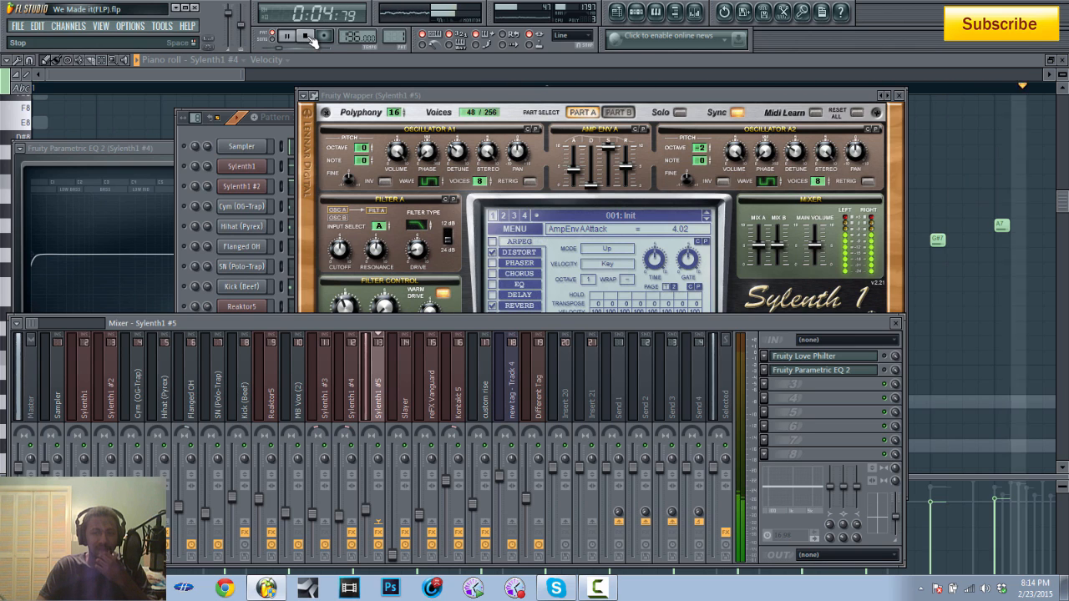
{"action": "left_click", "coordinate": [308, 39]}
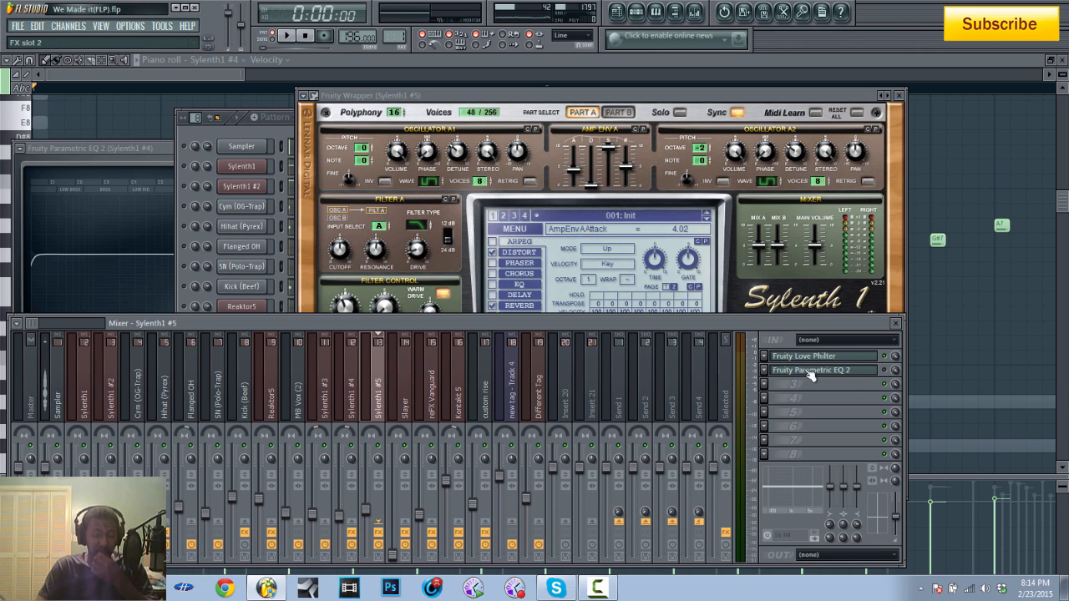
{"action": "left_click", "coordinate": [286, 37]}
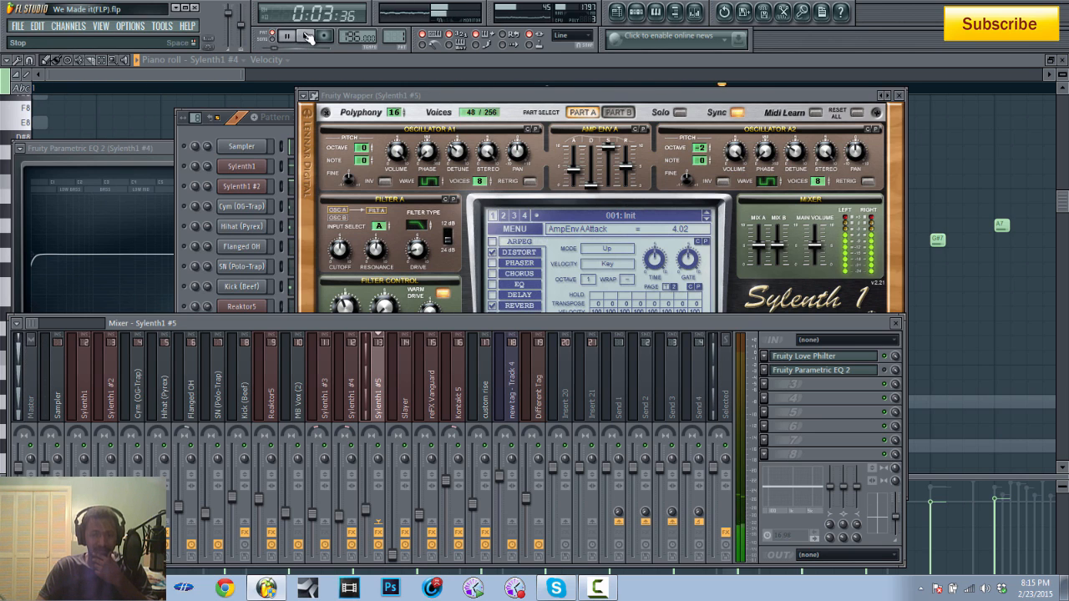
{"action": "left_click", "coordinate": [307, 36]}
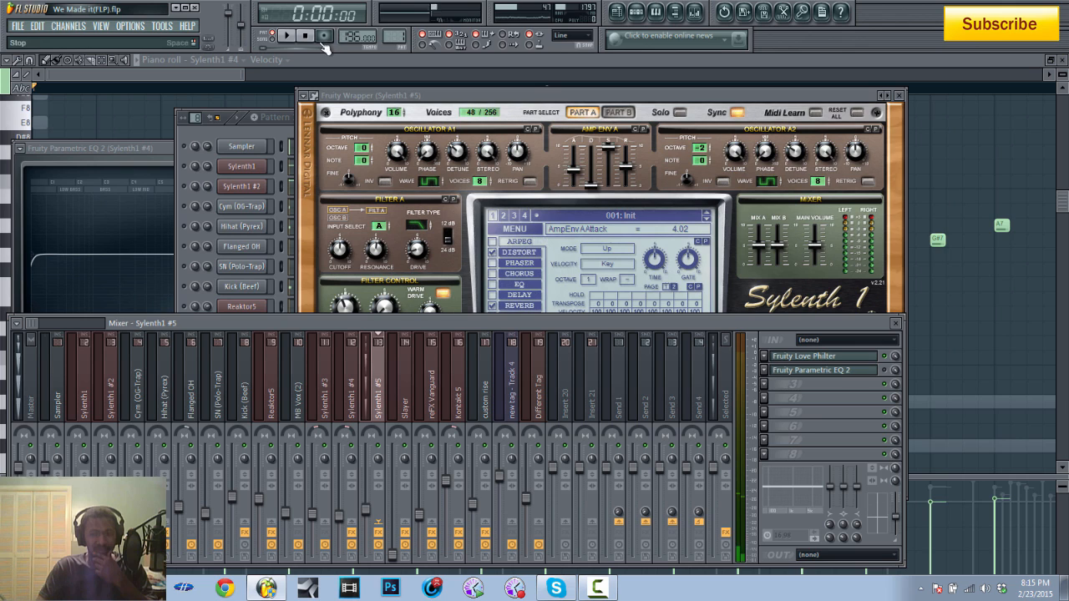
Open Fruity Love Philter on the Sylenth1 #5 track and inspect the volume envelope's end points, choosing Sustain / loop end for the last one
{"action": "left_click", "coordinate": [829, 372]}
{"action": "left_click", "coordinate": [823, 358]}
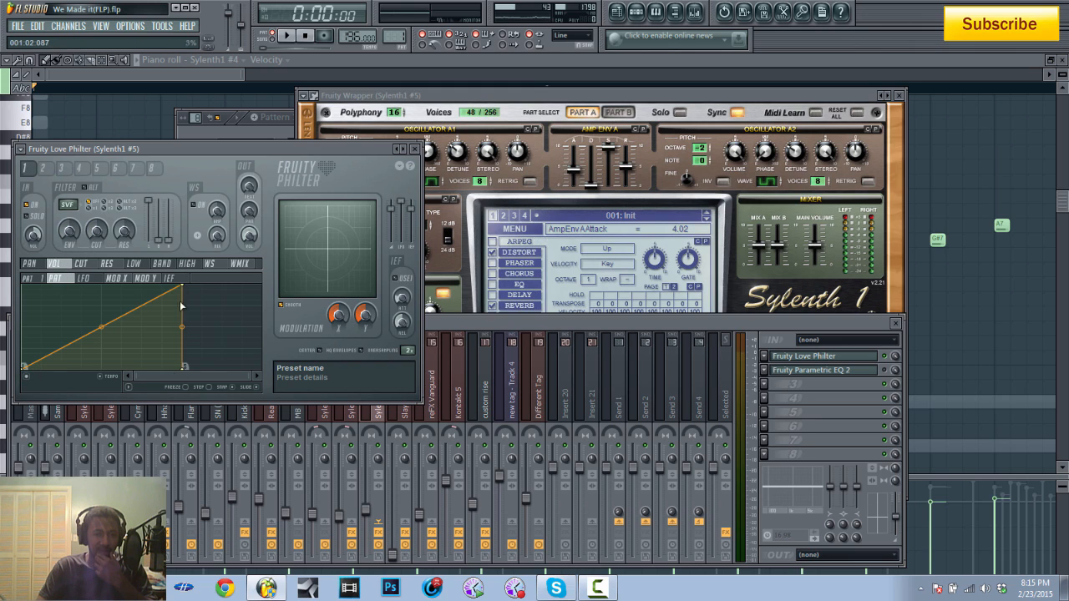
{"action": "right_click", "coordinate": [24, 371]}
{"action": "right_click", "coordinate": [184, 370]}
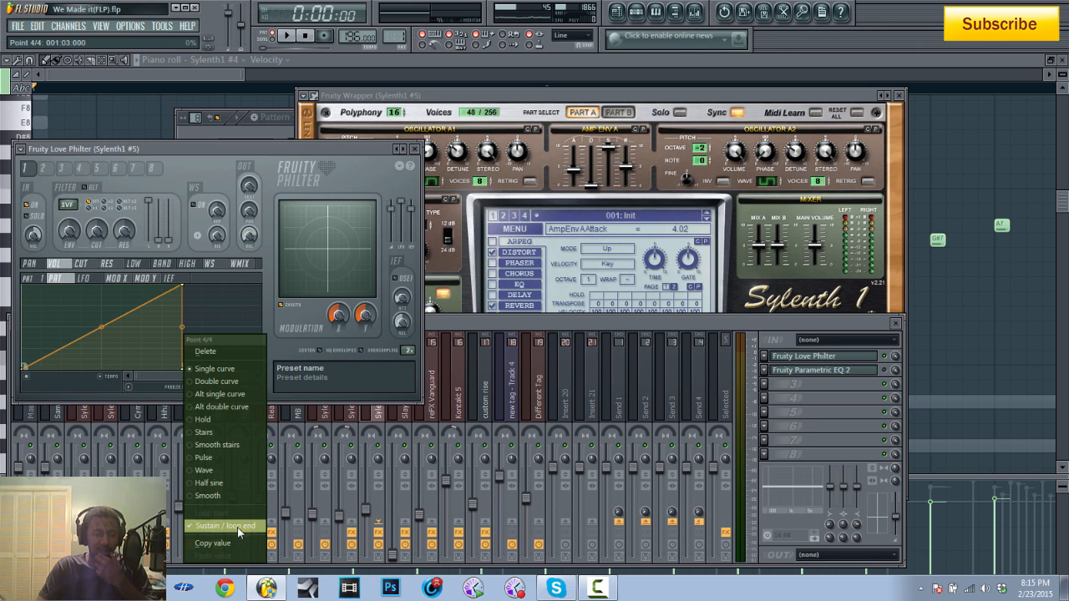
{"action": "left_click", "coordinate": [237, 527]}
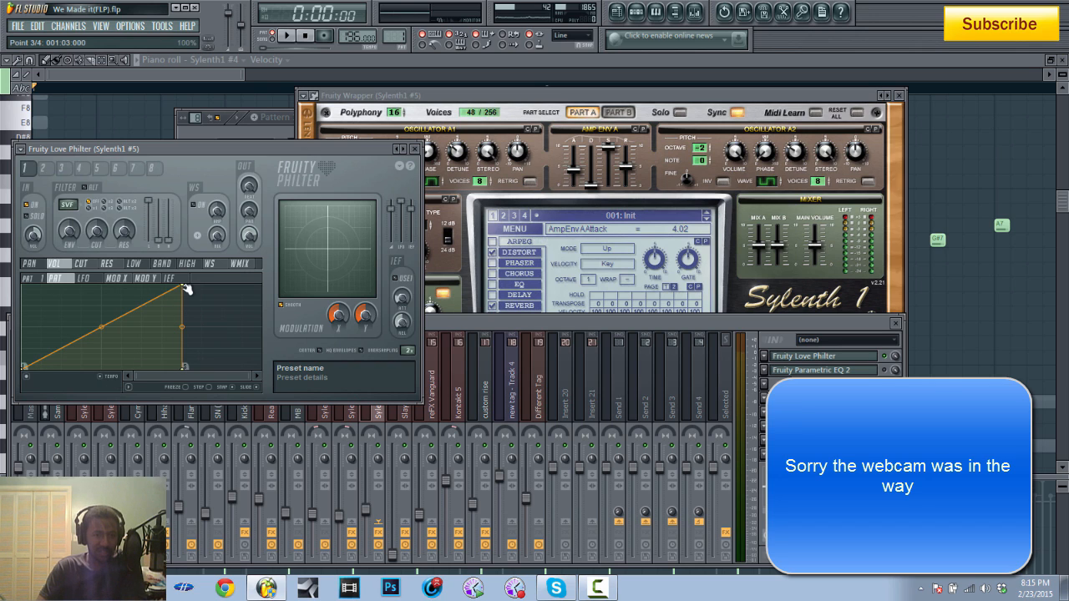
Try a shorter volume envelope ramp by moving its peak to 001:02.000, return the peak to 001:03.000, and play the pattern
{"action": "left_click_drag", "start_coordinate": [181, 287], "coordinate": [102, 285]}
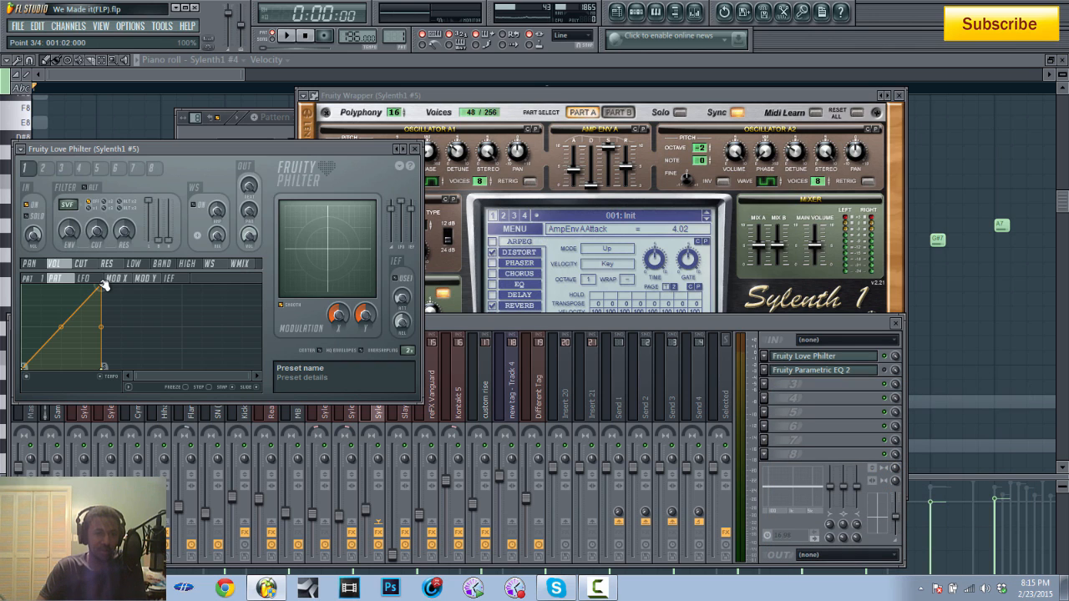
{"action": "left_click_drag", "start_coordinate": [102, 285], "coordinate": [183, 284]}
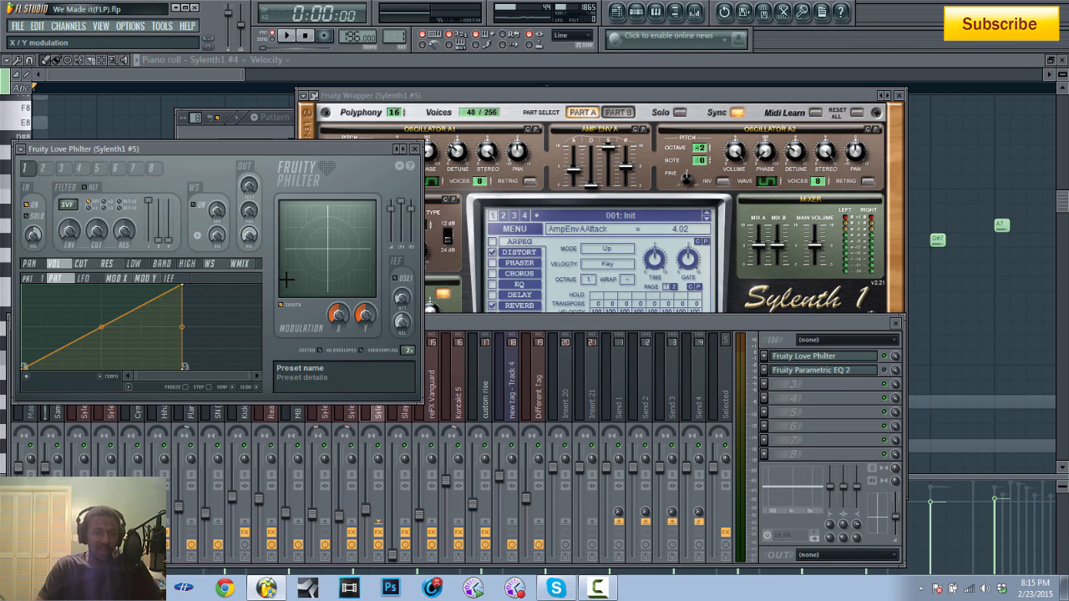
{"action": "left_click", "coordinate": [288, 36]}
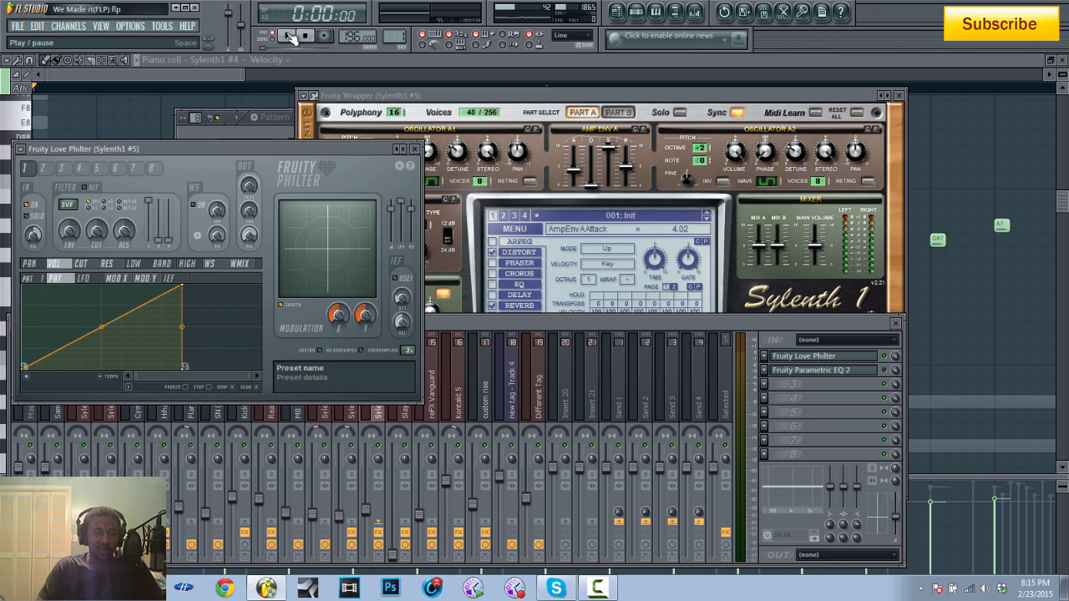
{"action": "left_click", "coordinate": [305, 36]}
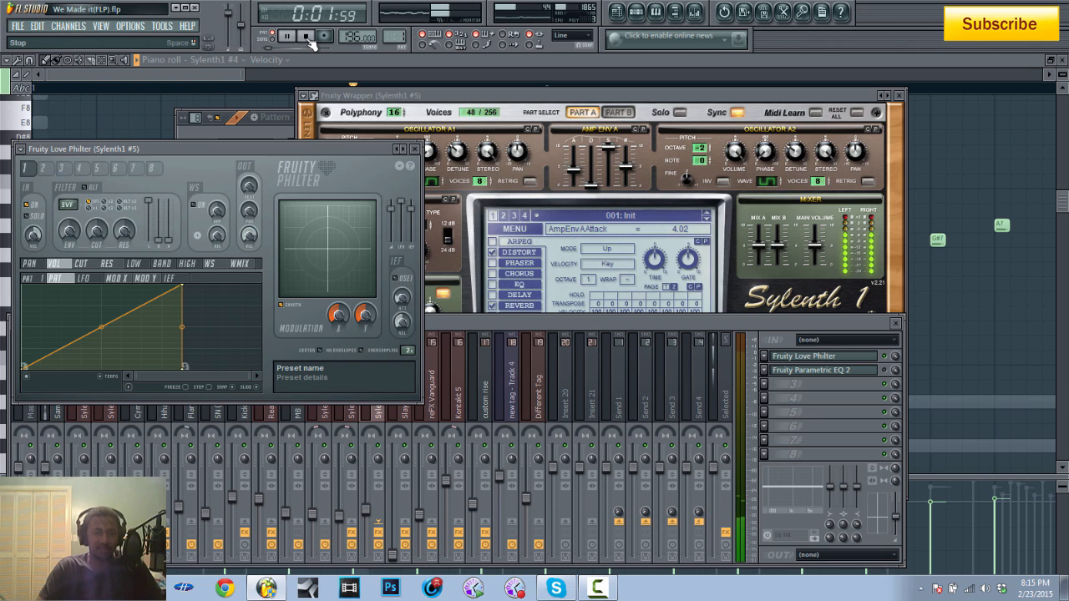
Open Fruity Parametric EQ 2 on the Sylenth1 #5 track and compare playback with the EQ bypassed and re-enabled
{"action": "left_click", "coordinate": [864, 374]}
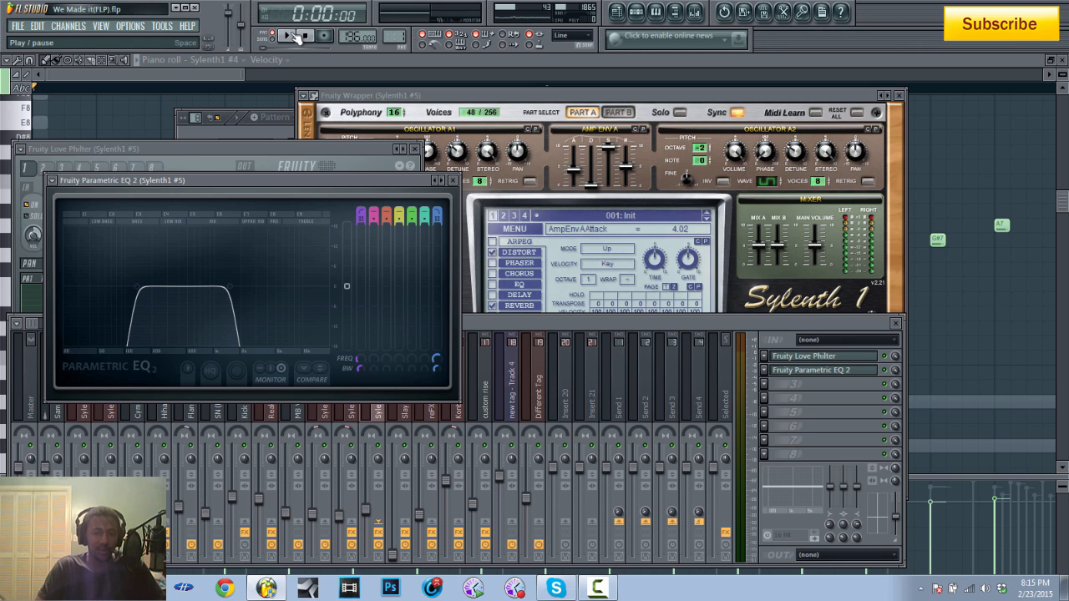
{"action": "left_click", "coordinate": [886, 370]}
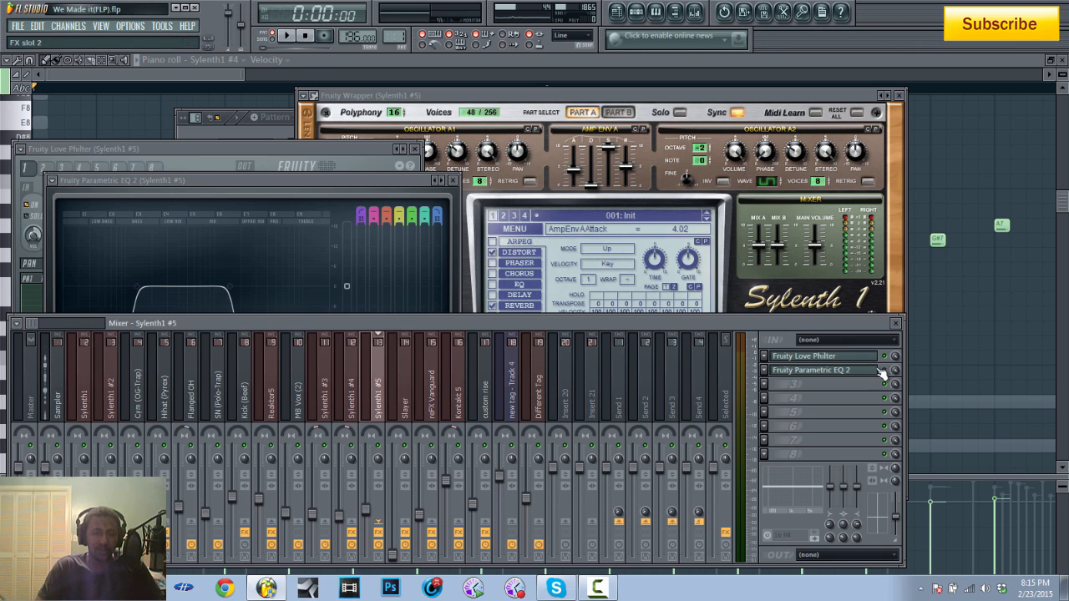
{"action": "key", "text": "space"}
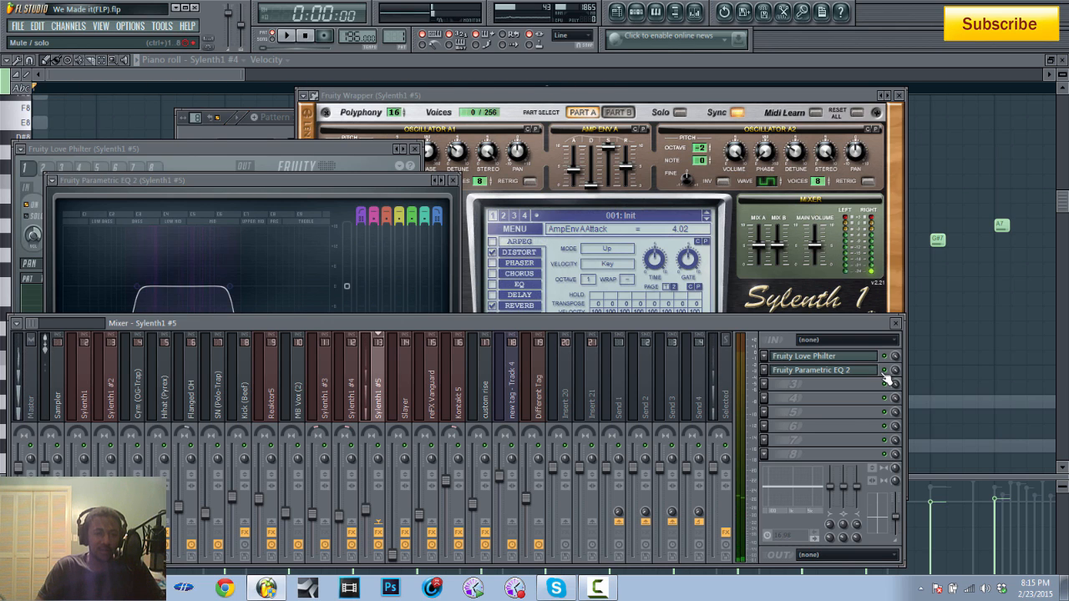
{"action": "left_click", "coordinate": [884, 370]}
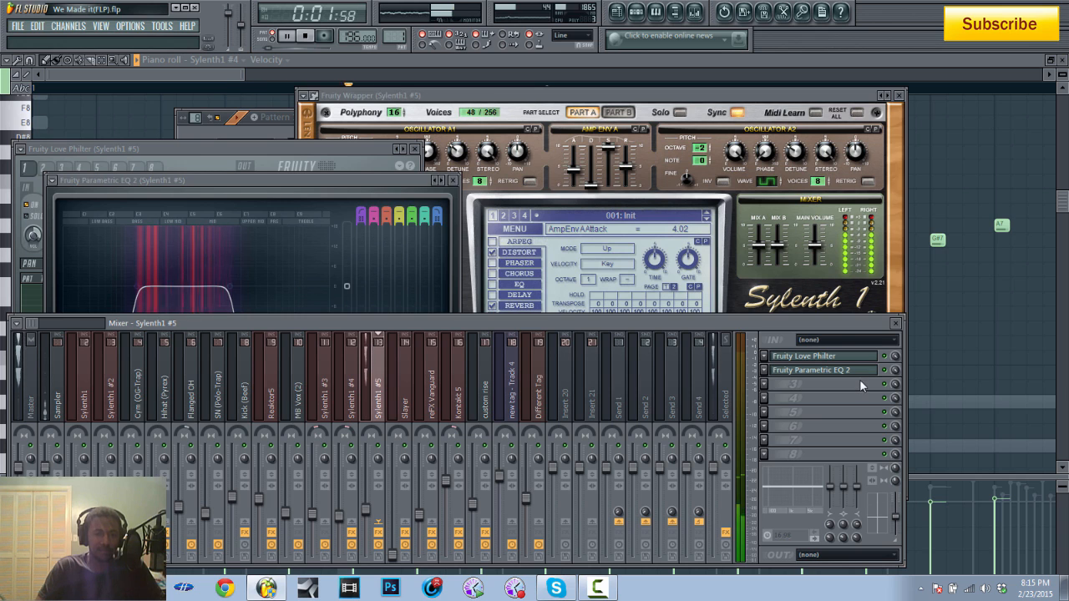
{"action": "key", "text": "space"}
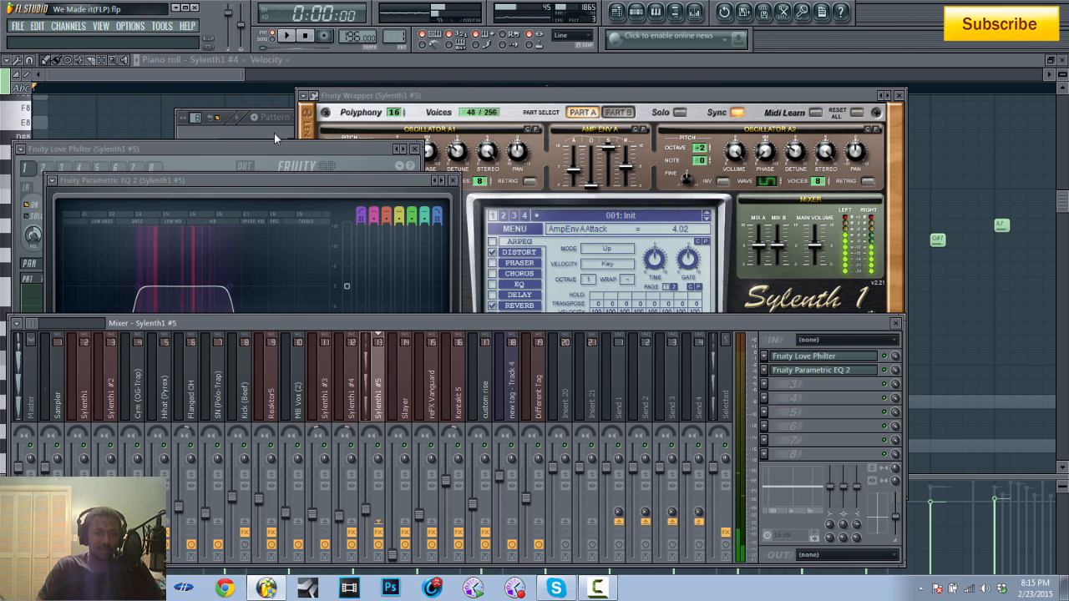
Solo the reFX Vanguard channel and show its synth interface beside the channel list
{"action": "left_click", "coordinate": [276, 126]}
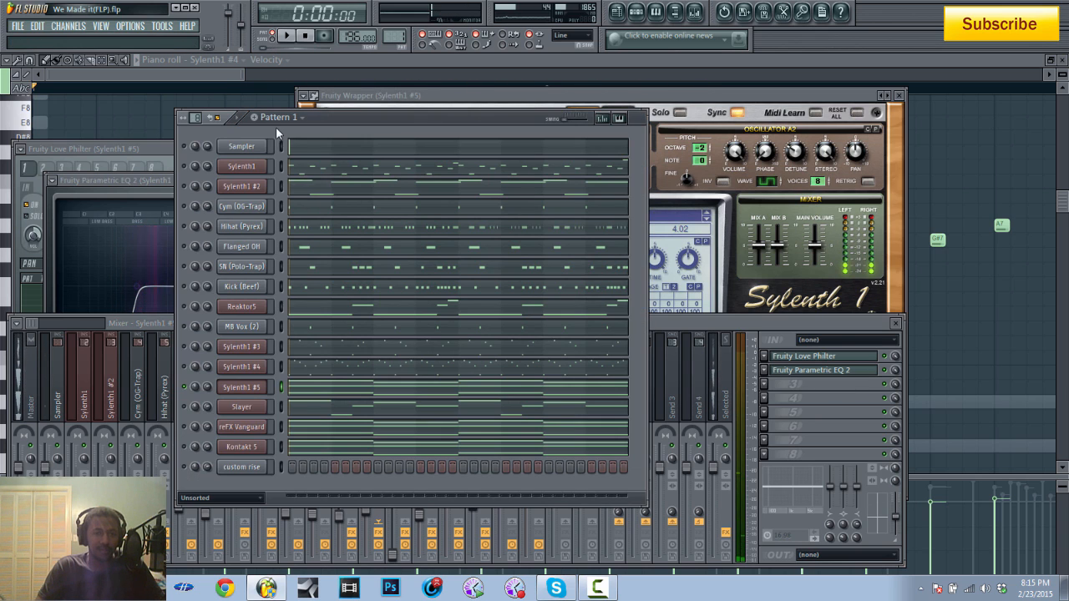
{"action": "left_click", "coordinate": [184, 427]}
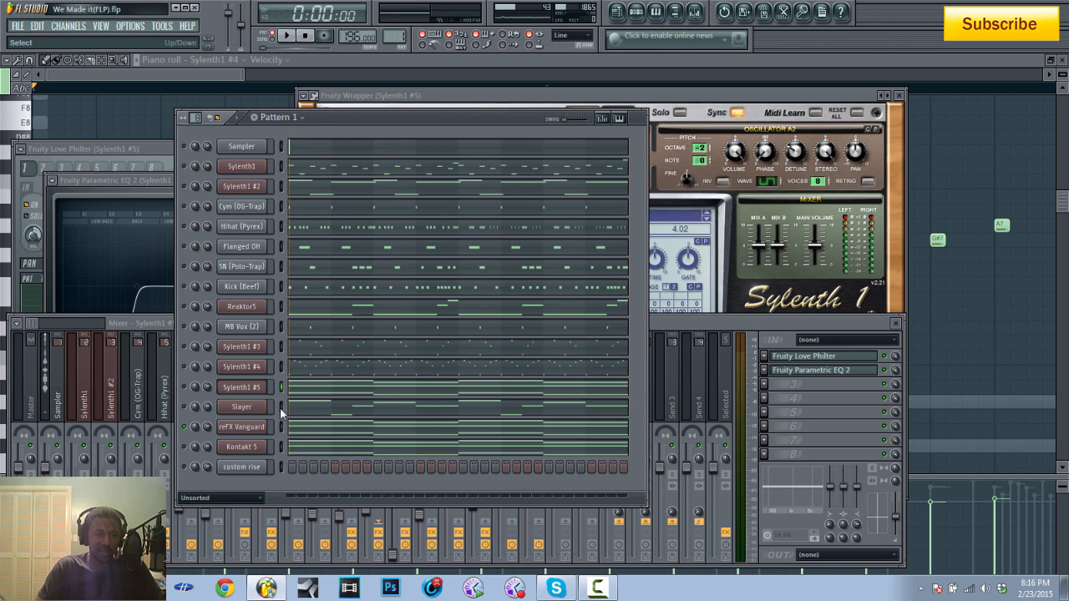
{"action": "left_click", "coordinate": [254, 428]}
{"action": "left_click_drag", "start_coordinate": [522, 241], "coordinate": [659, 157]}
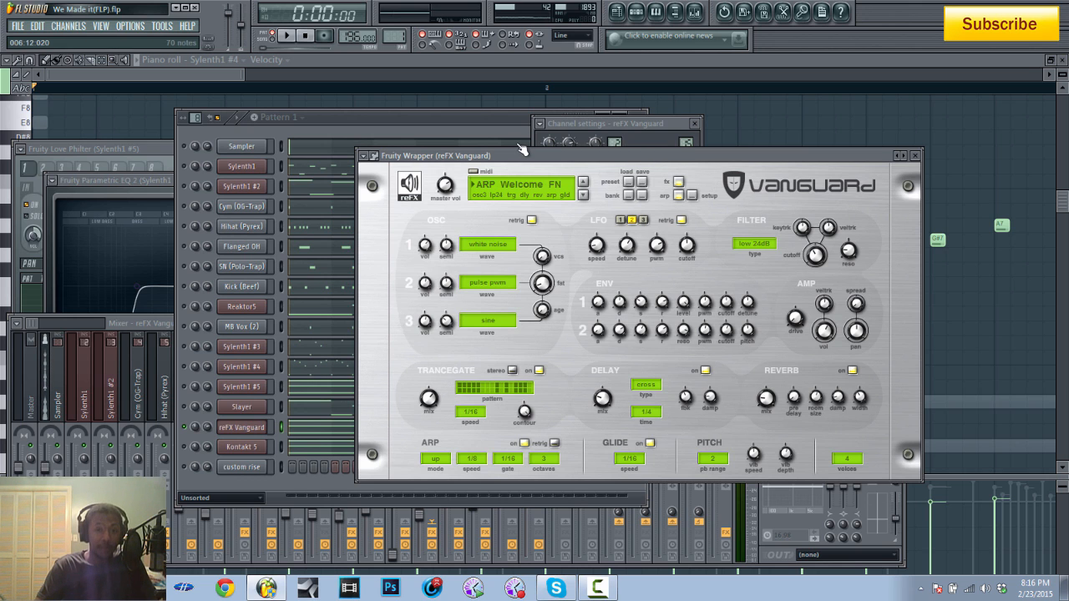
{"action": "left_click_drag", "start_coordinate": [527, 157], "coordinate": [602, 126]}
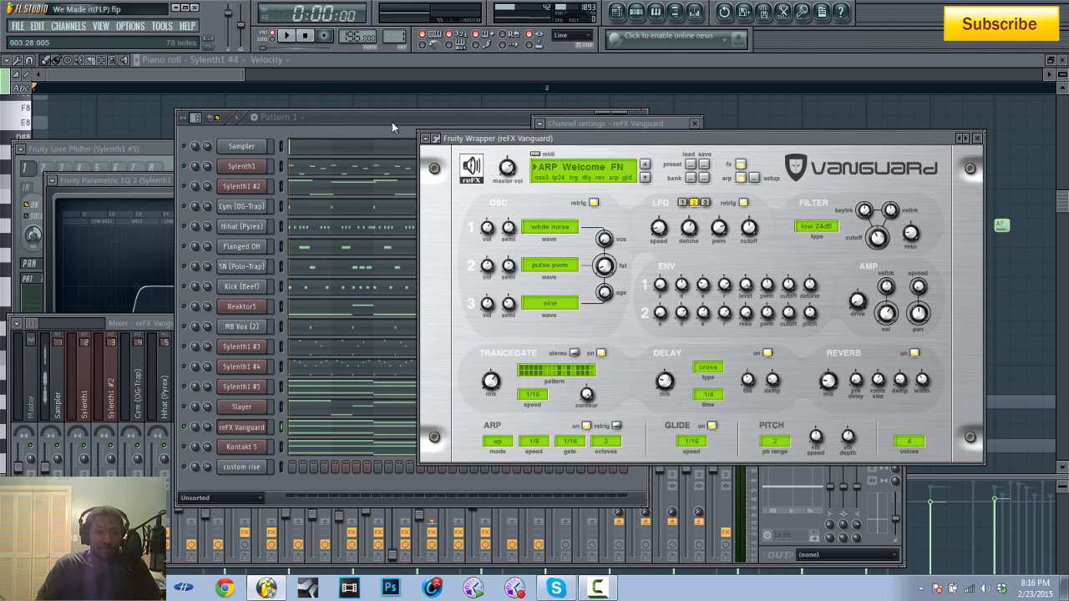
Play the reFX Vanguard pattern, bring up its mixer track, and play the pattern again
{"action": "left_click", "coordinate": [290, 36]}
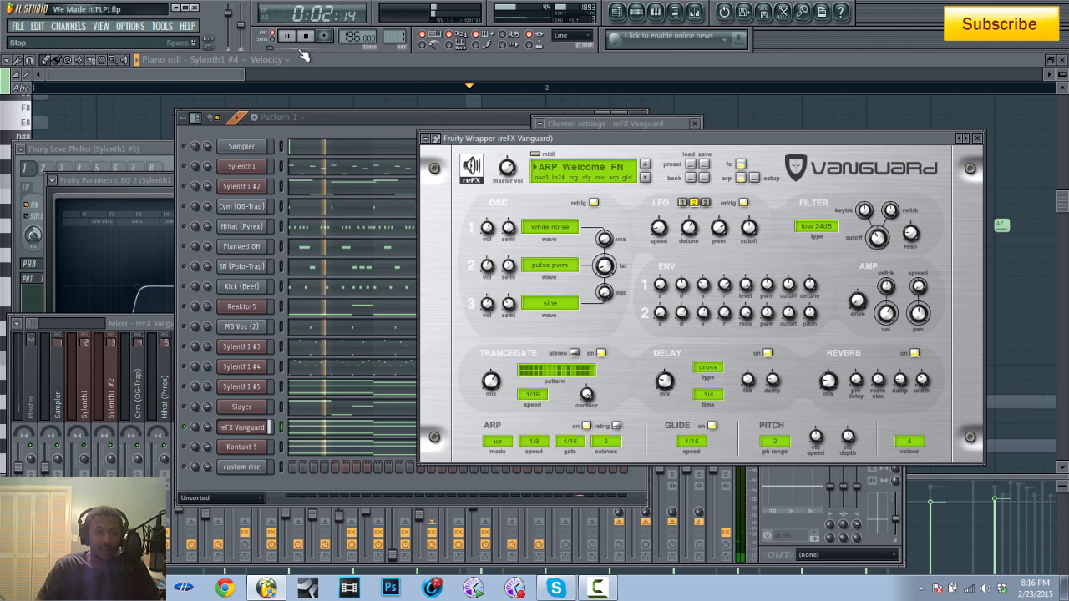
{"action": "left_click", "coordinate": [305, 36]}
{"action": "left_click", "coordinate": [151, 324]}
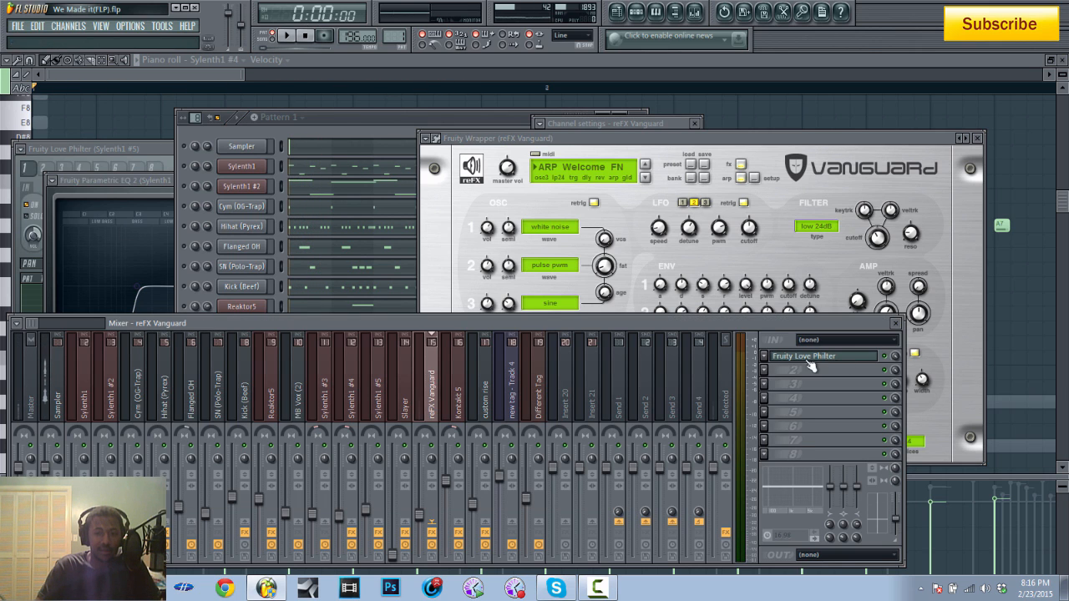
{"action": "left_click", "coordinate": [288, 36]}
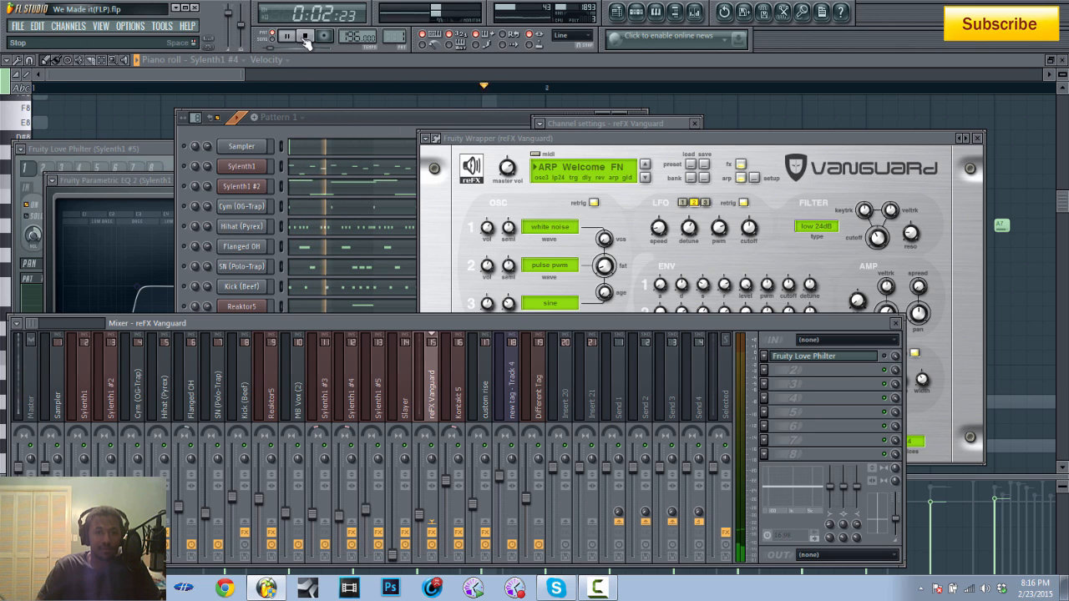
{"action": "left_click", "coordinate": [304, 37]}
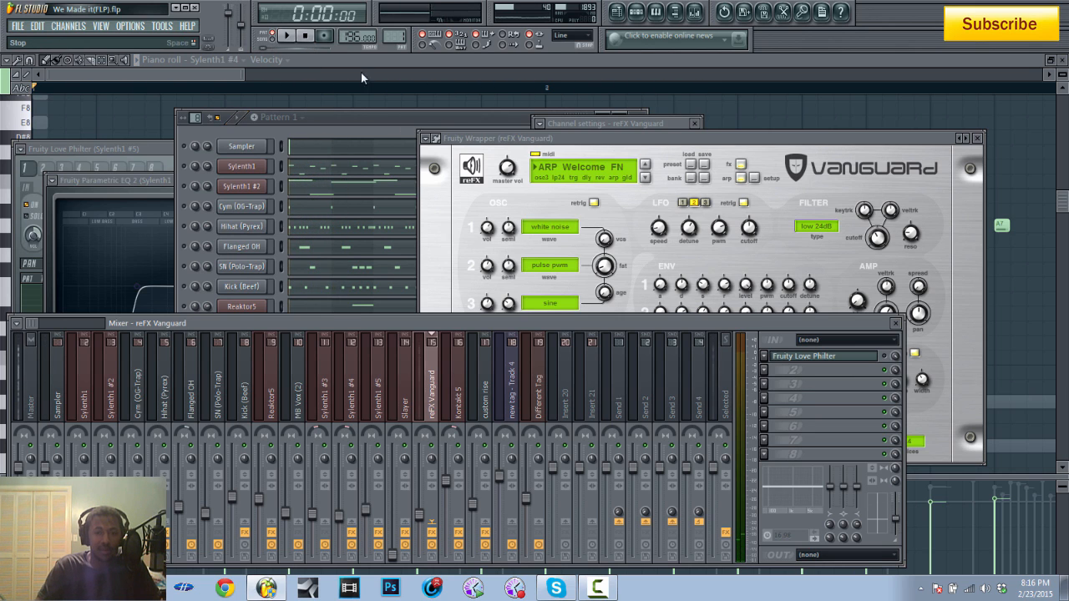
Inspect Fruity Love Philter on the reFX Vanguard track, return to the channel list, and play the pattern
{"action": "left_click", "coordinate": [861, 359]}
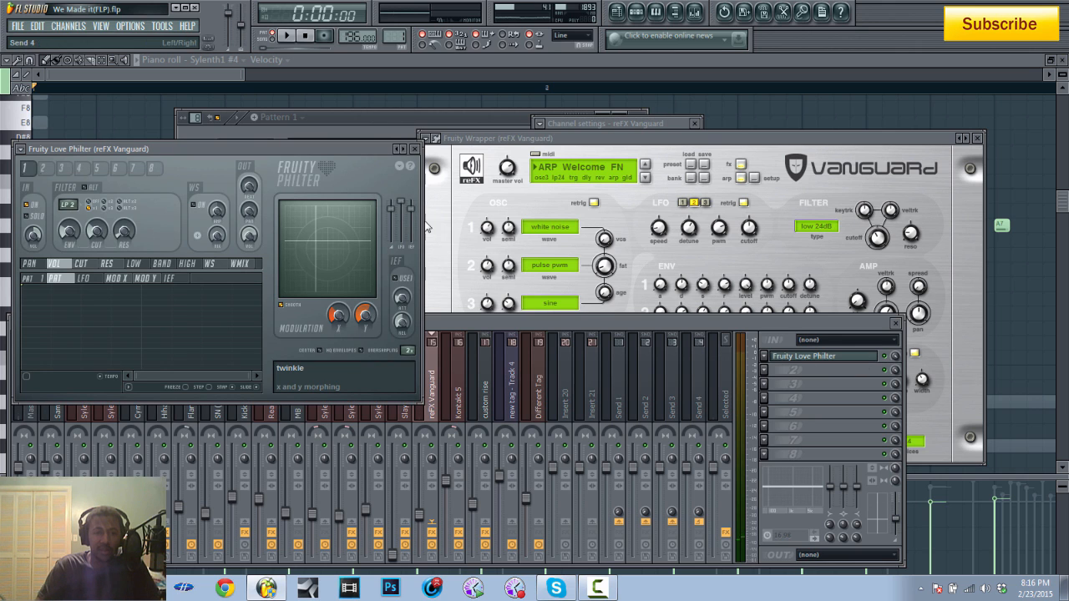
{"action": "left_click", "coordinate": [410, 165]}
{"action": "left_click", "coordinate": [434, 229]}
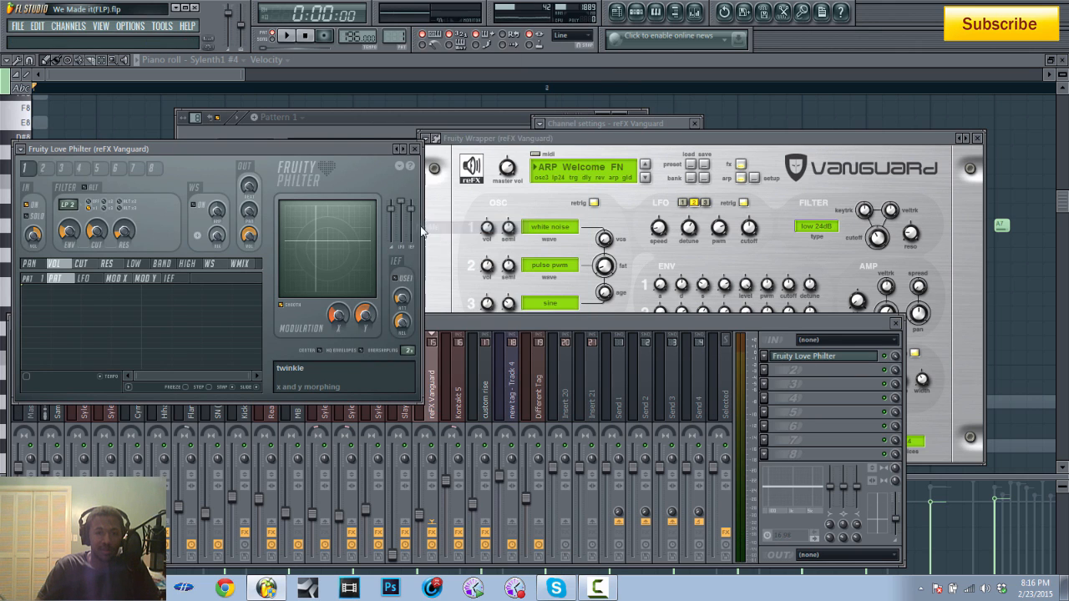
{"action": "left_click", "coordinate": [351, 121]}
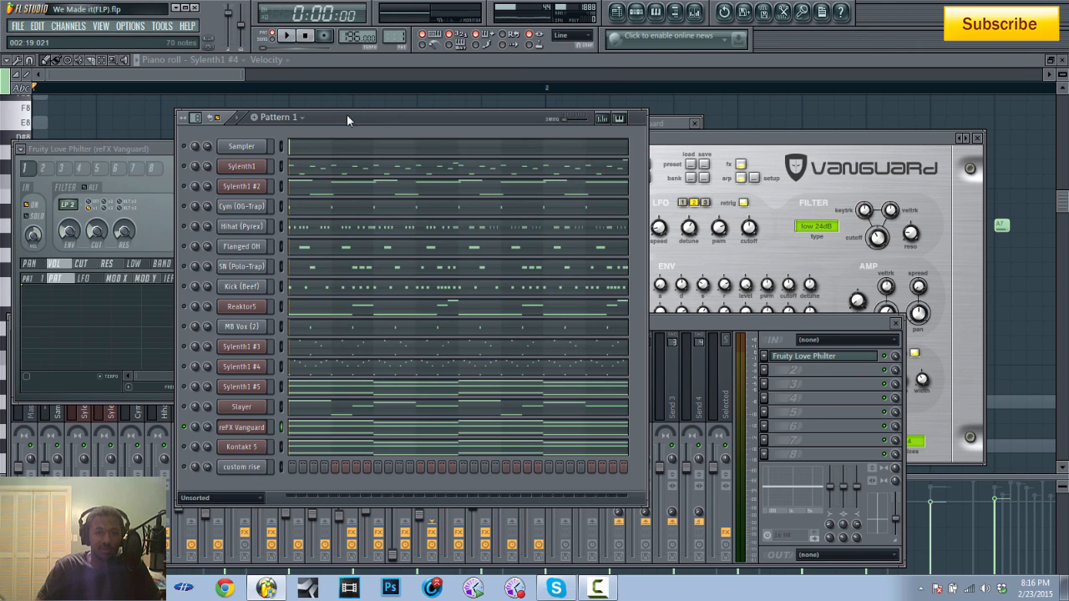
{"action": "left_click", "coordinate": [290, 37]}
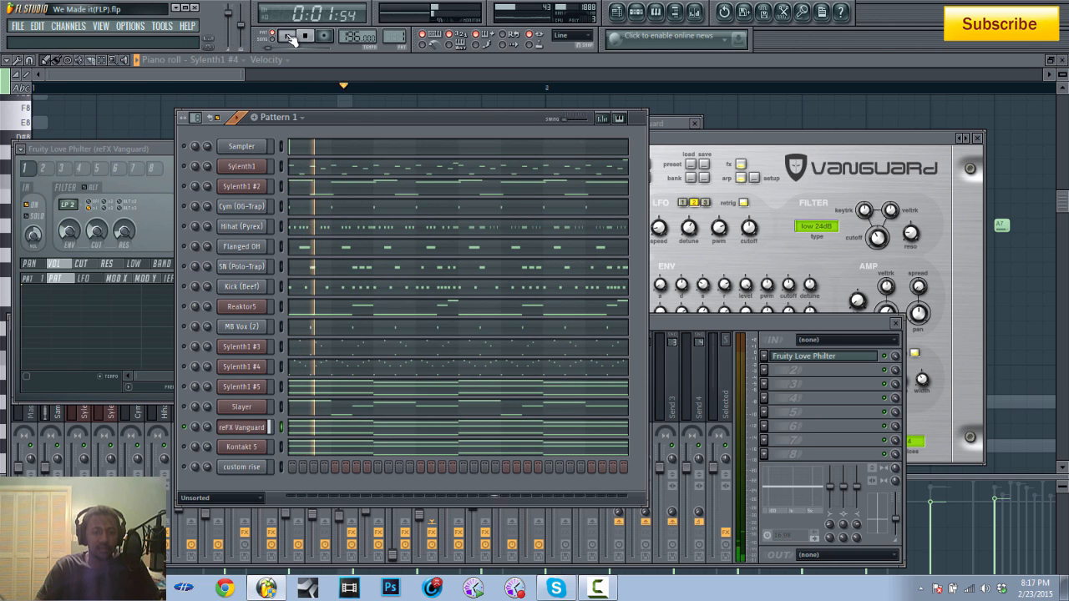
{"action": "left_click", "coordinate": [306, 39]}
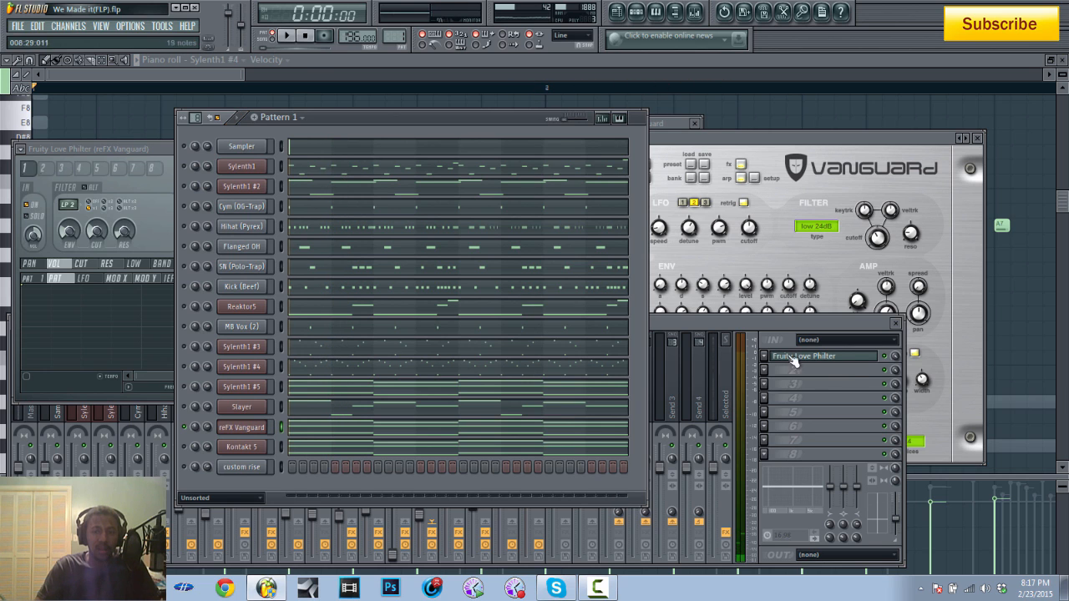
Show the reFX Vanguard Love Philter again, audition it, set the filter resonance to 20%, and replay the pattern
{"action": "left_click", "coordinate": [840, 357]}
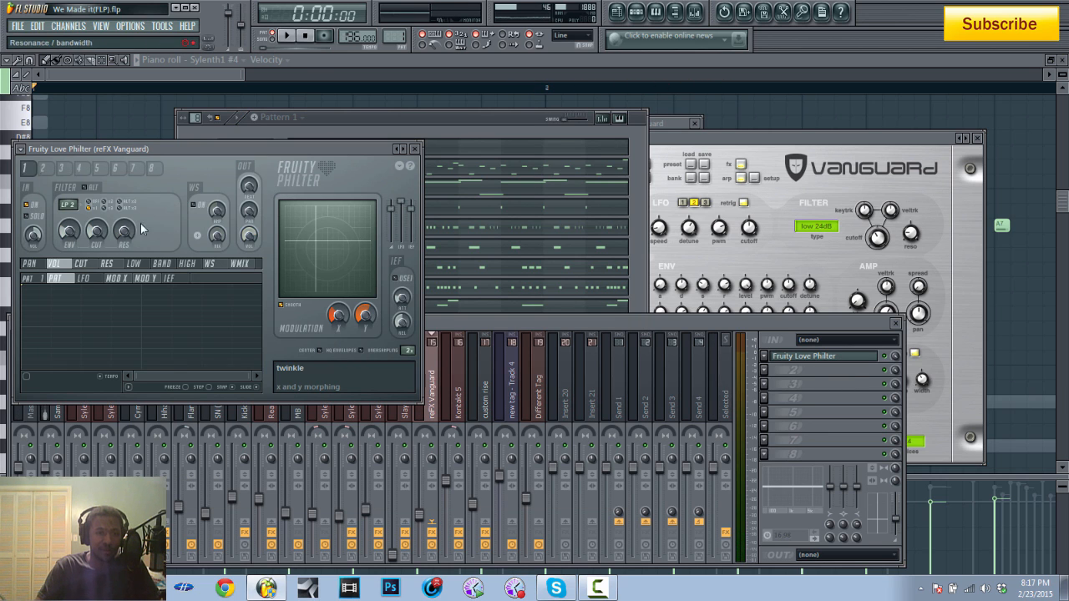
{"action": "left_click", "coordinate": [286, 36]}
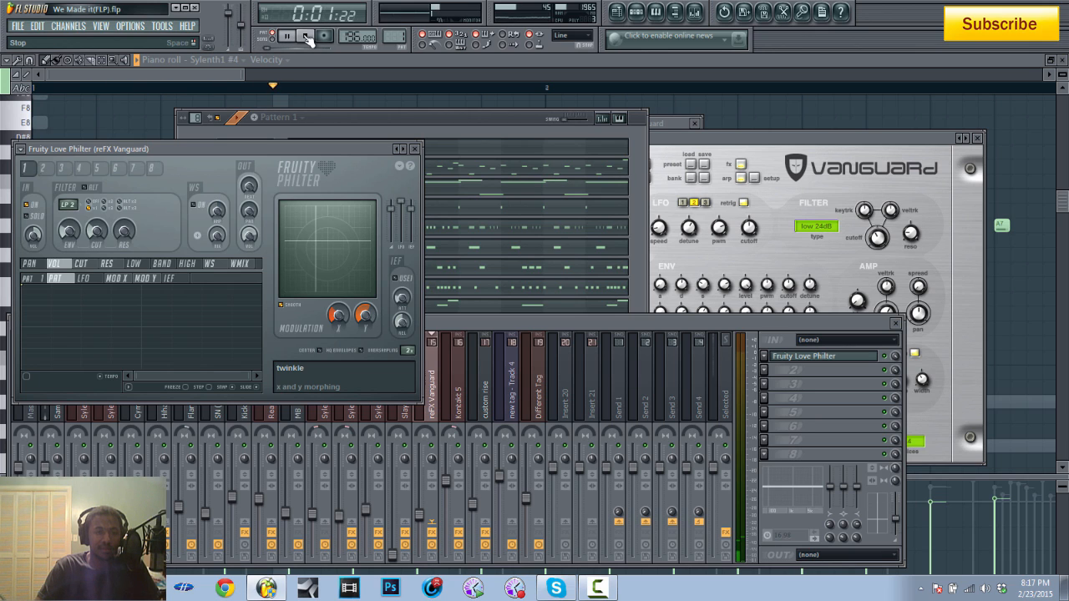
{"action": "left_click", "coordinate": [304, 36]}
{"action": "left_click_drag", "start_coordinate": [124, 231], "coordinate": [123, 210]}
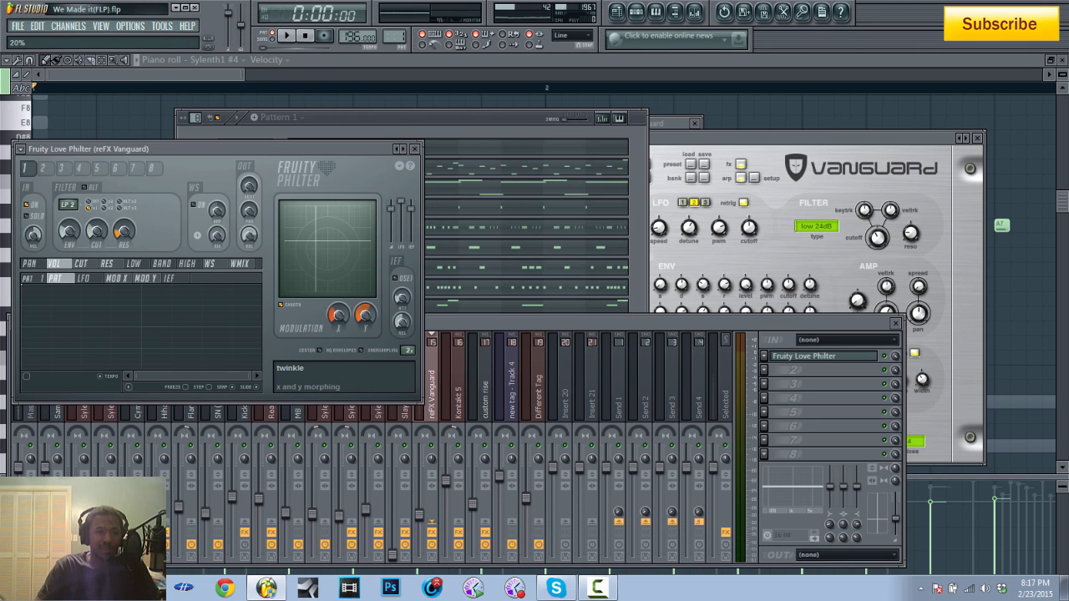
{"action": "left_click", "coordinate": [286, 36]}
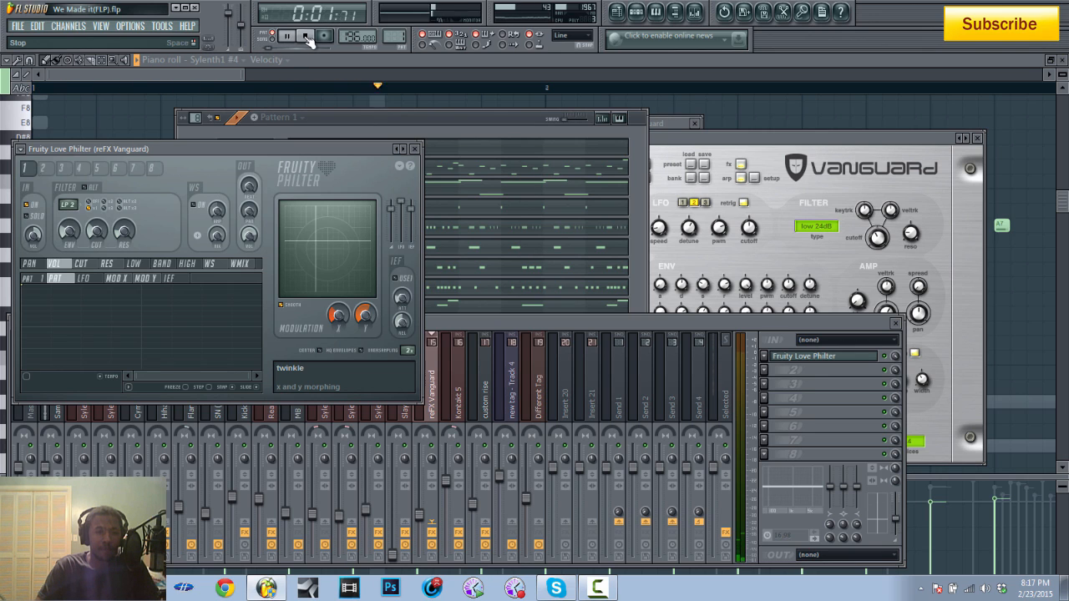
{"action": "left_click", "coordinate": [306, 37]}
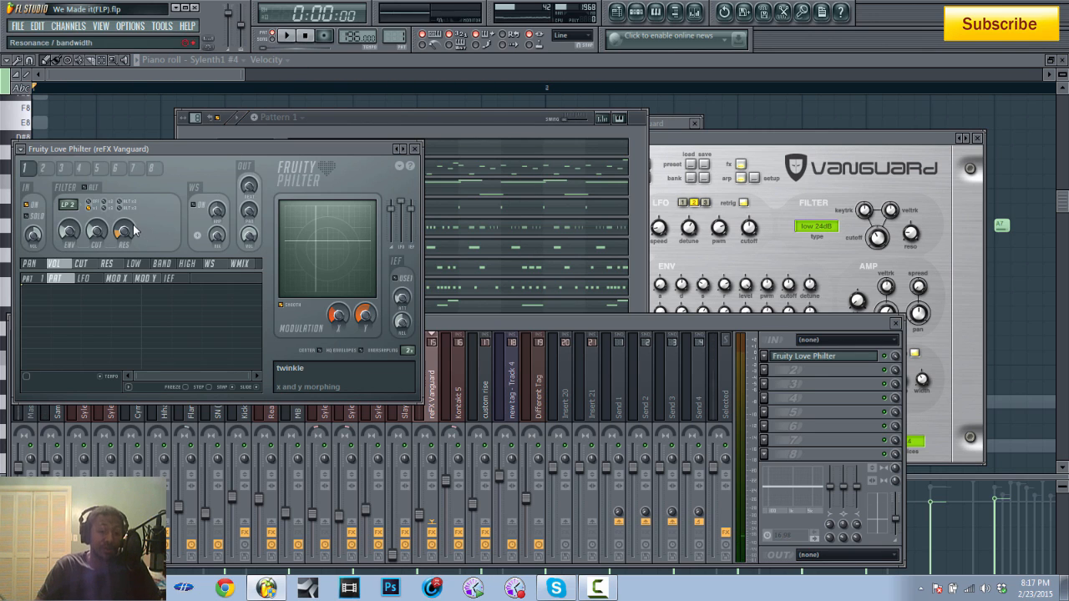
Close Love Philter, solo the Kontakt 5 channel, and place its Choir instrument interface beside the channel list
{"action": "left_click", "coordinate": [414, 149]}
{"action": "left_click", "coordinate": [422, 135]}
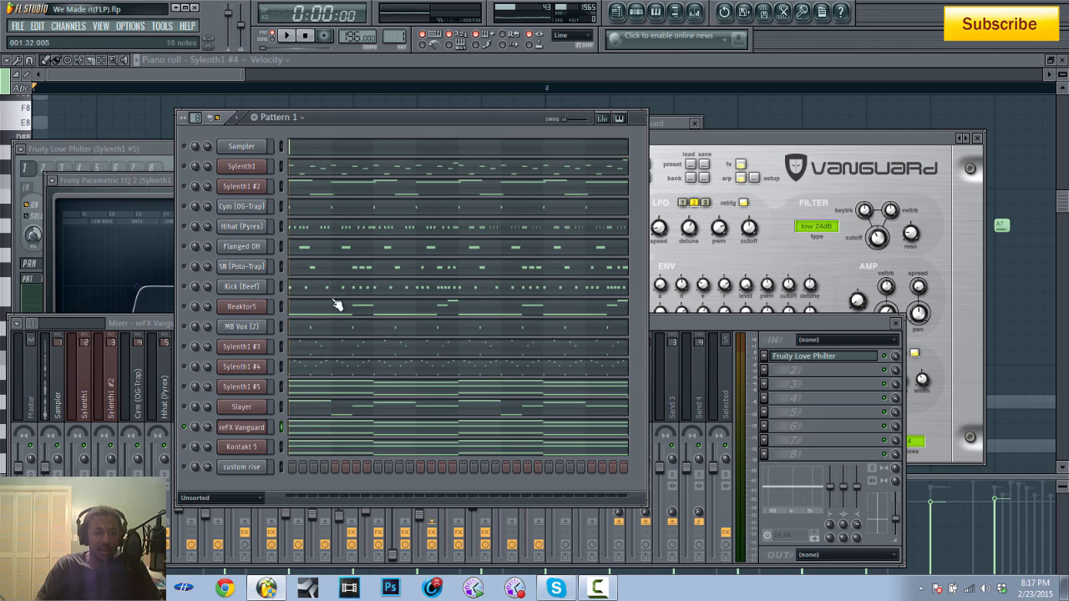
{"action": "left_click", "coordinate": [248, 448]}
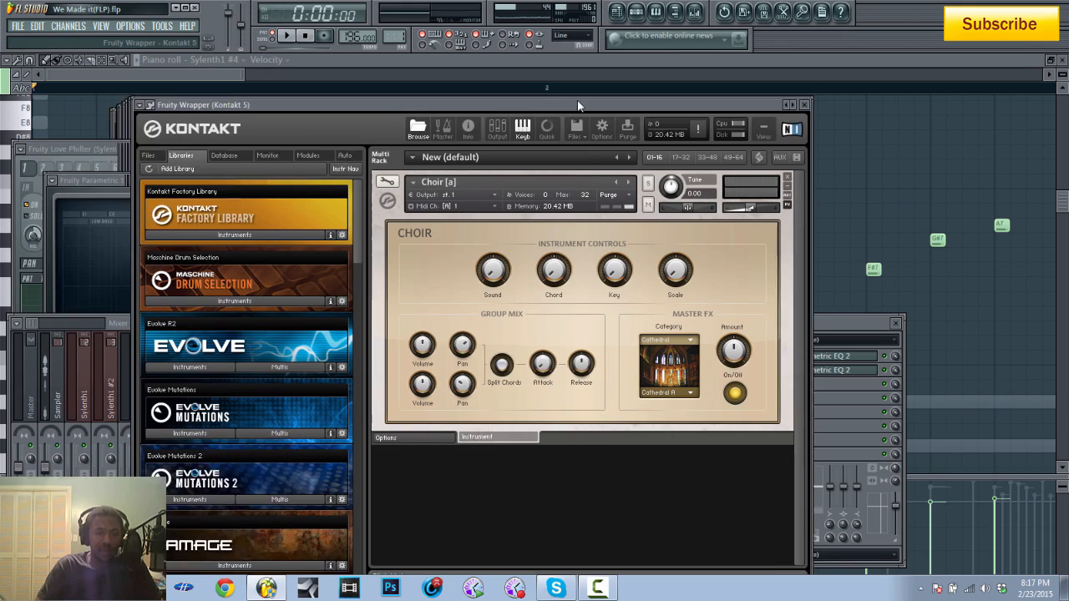
{"action": "left_click_drag", "start_coordinate": [577, 100], "coordinate": [599, 57]}
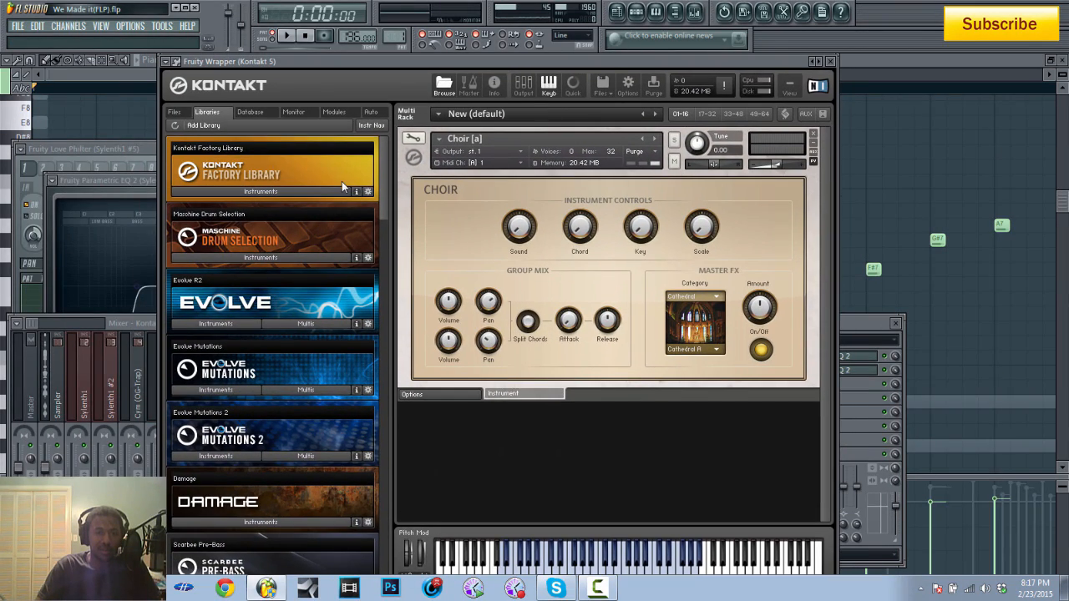
{"action": "left_click_drag", "start_coordinate": [457, 64], "coordinate": [486, 121]}
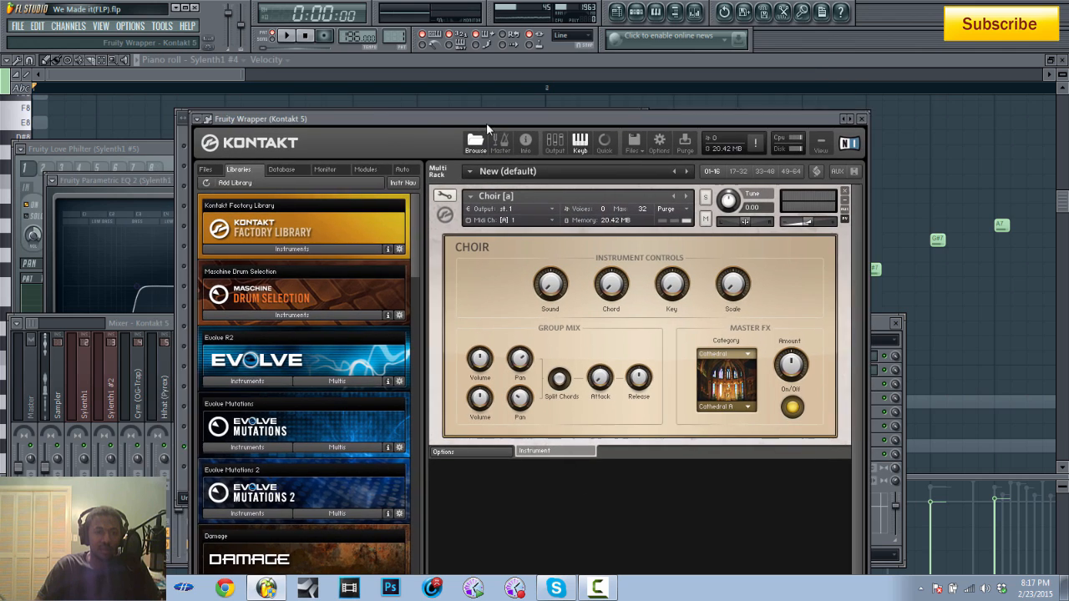
{"action": "left_click_drag", "start_coordinate": [345, 120], "coordinate": [480, 99]}
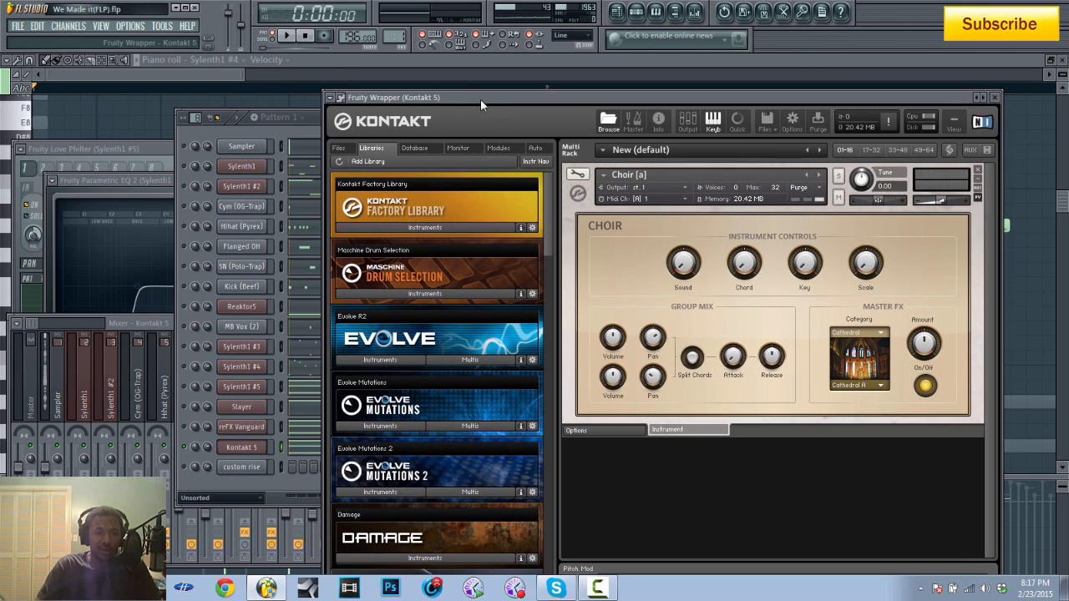
Play the Kontakt 5 Choir pattern, and bring up its mixer track
{"action": "left_click", "coordinate": [289, 36]}
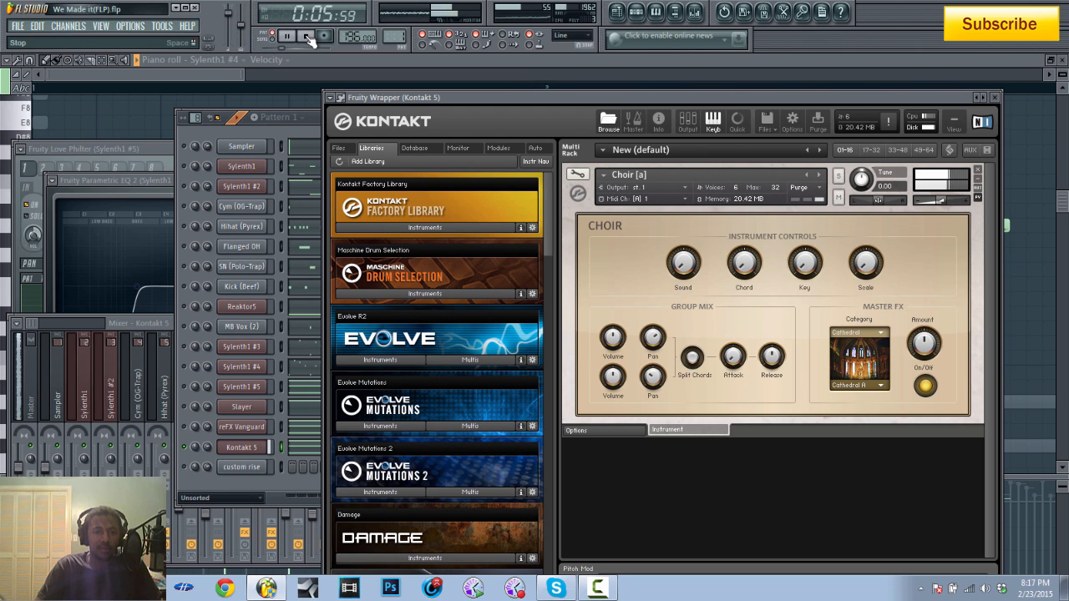
{"action": "left_click", "coordinate": [308, 37]}
{"action": "key", "text": "F9"}
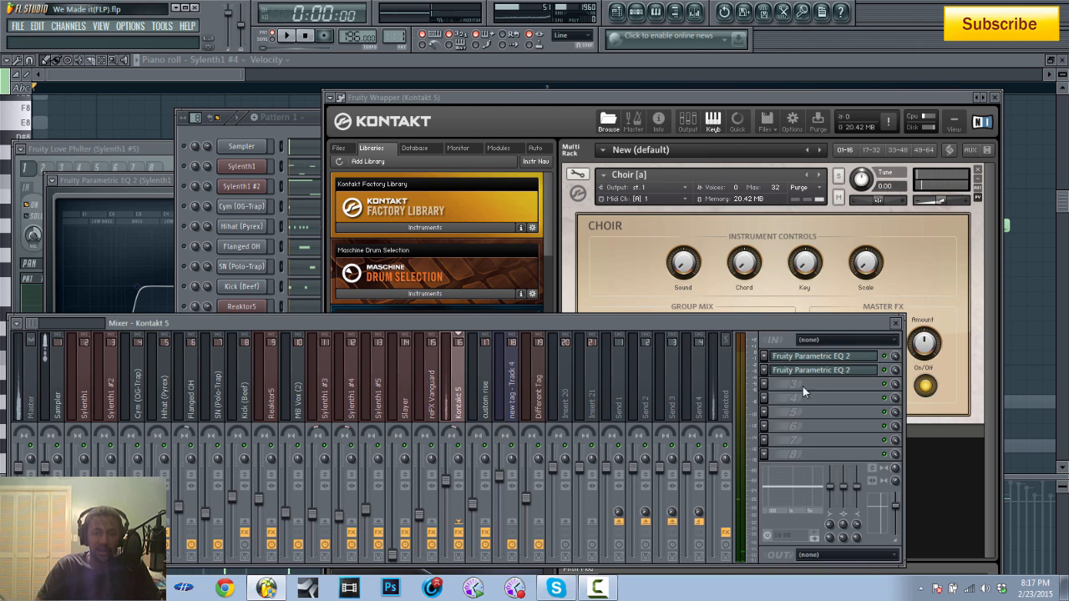
Inspect the first Fruity Parametric EQ 2 on the Kontakt 5 track, and audition the choir while it is displayed
{"action": "left_click", "coordinate": [873, 356]}
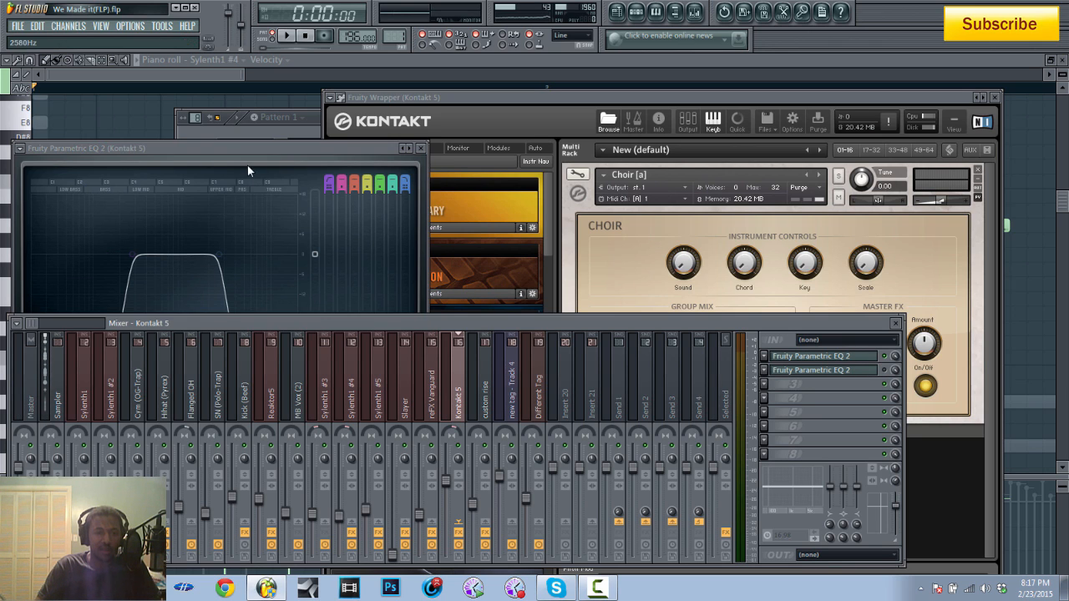
{"action": "left_click_drag", "start_coordinate": [257, 151], "coordinate": [271, 135]}
{"action": "left_click", "coordinate": [287, 36]}
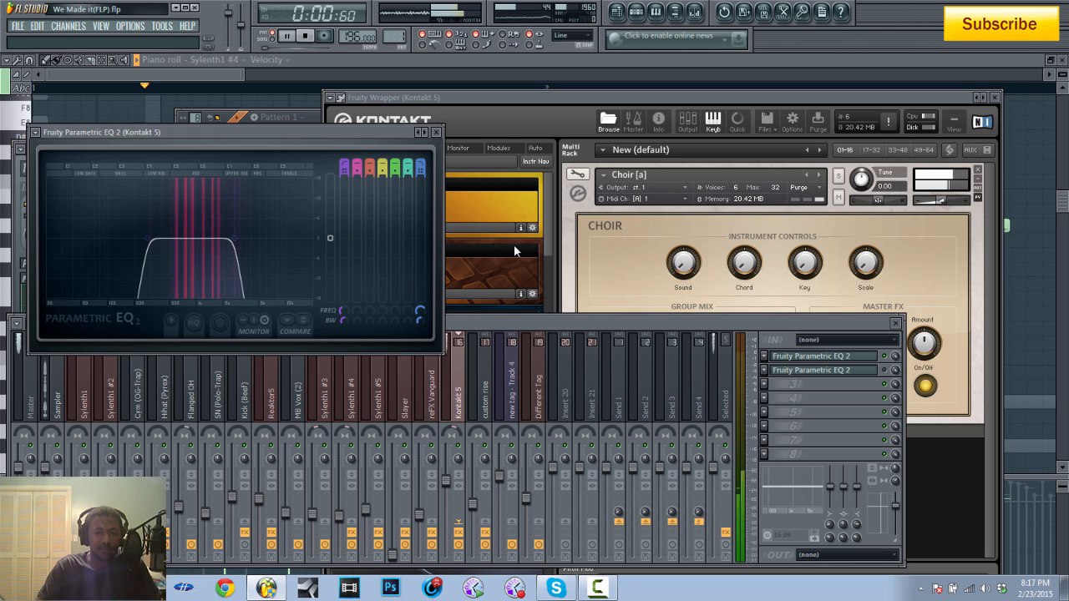
{"action": "left_click", "coordinate": [891, 362]}
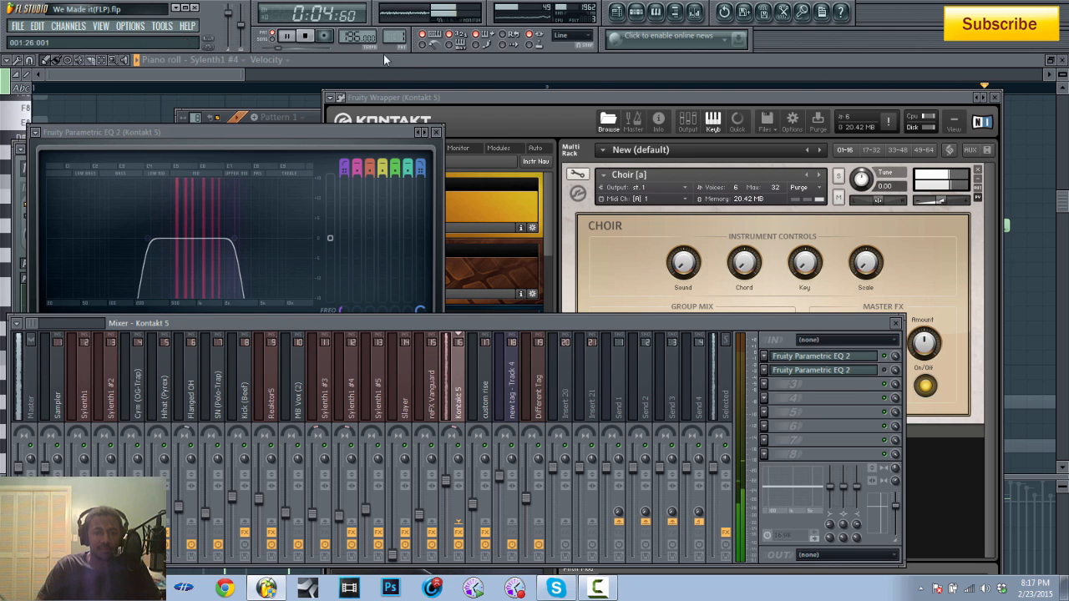
{"action": "left_click", "coordinate": [305, 36]}
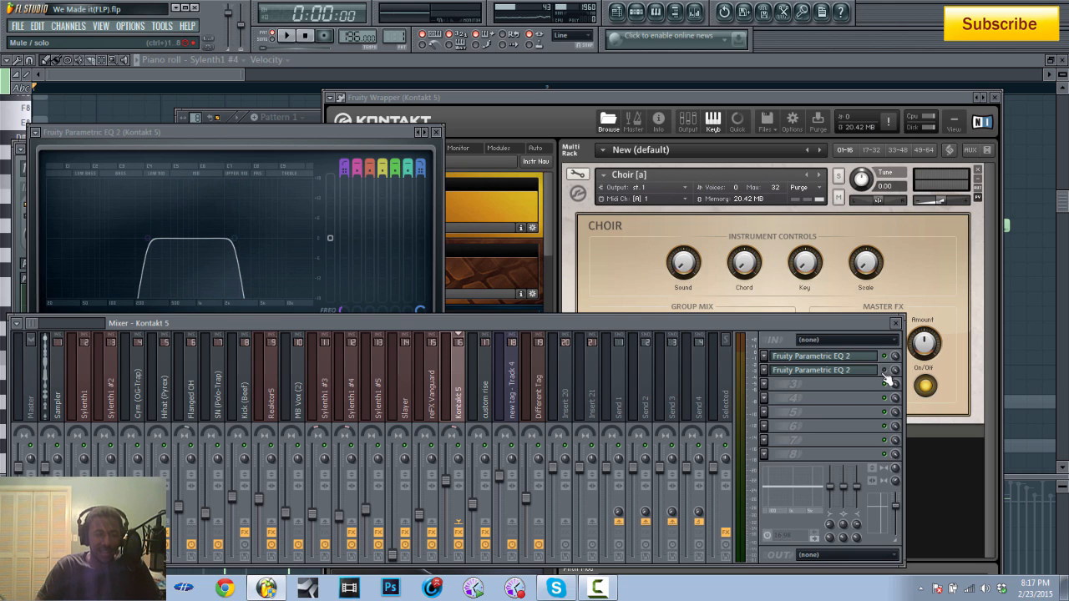
In the Kontakt 5 track's second Parametric EQ 2, audition a boost of band 5 at 1478 Hz, and a cut of about -6.6 dB
{"action": "left_click", "coordinate": [860, 370]}
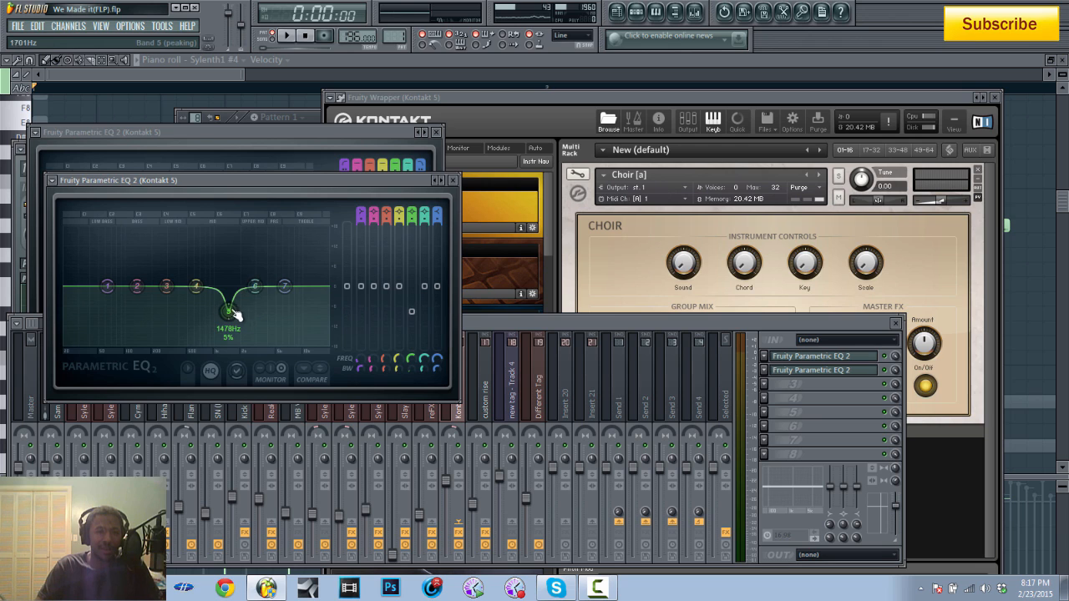
{"action": "left_click_drag", "start_coordinate": [412, 311], "coordinate": [411, 238]}
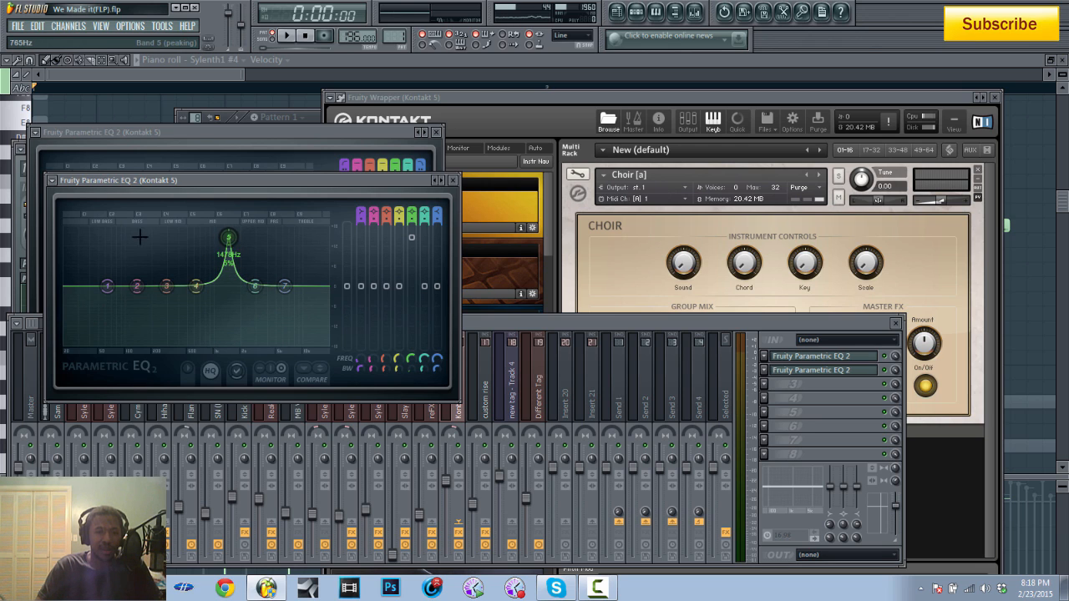
{"action": "left_click", "coordinate": [285, 39]}
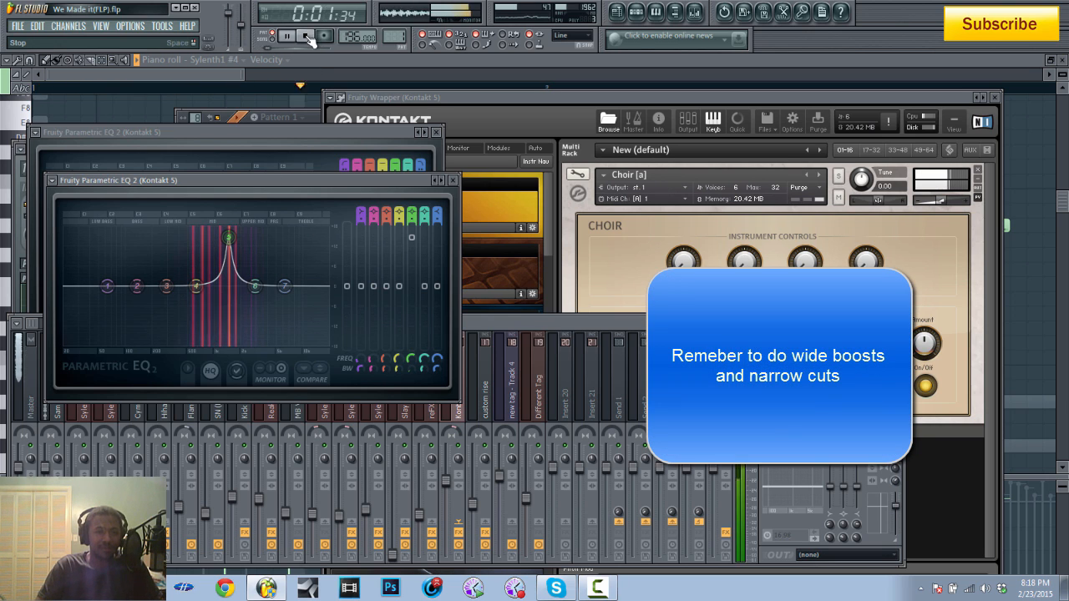
{"action": "left_click", "coordinate": [306, 36]}
{"action": "left_click_drag", "start_coordinate": [411, 237], "coordinate": [411, 306]}
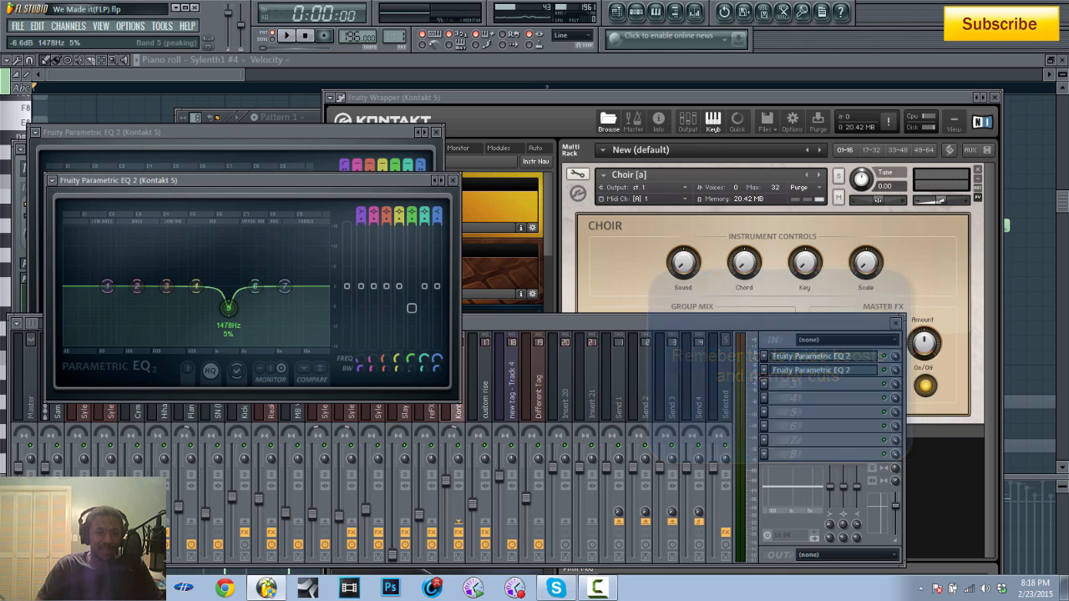
{"action": "left_click", "coordinate": [288, 37]}
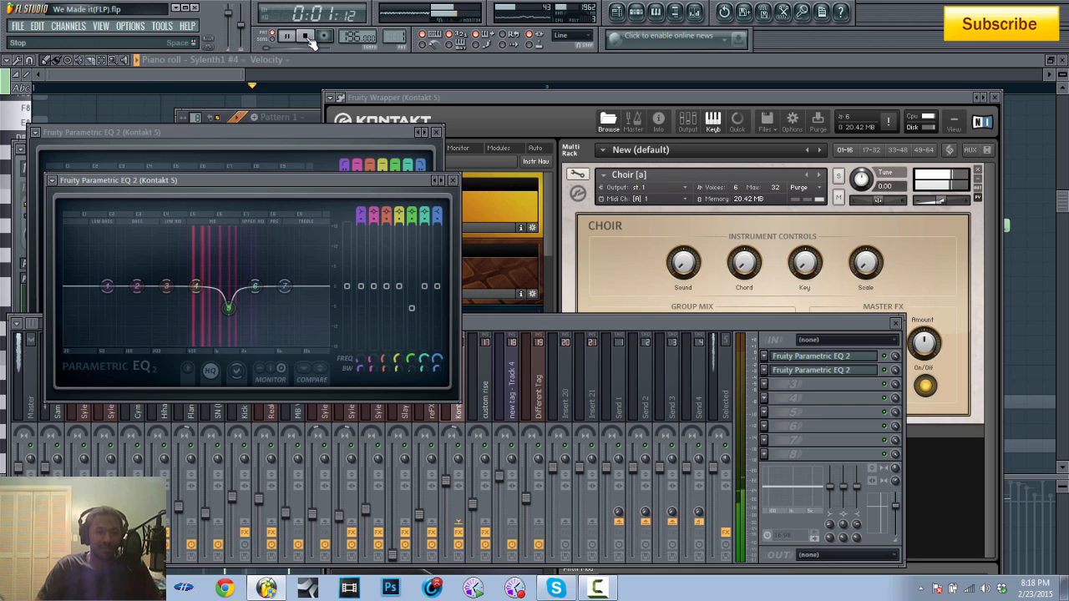
{"action": "left_click", "coordinate": [306, 36]}
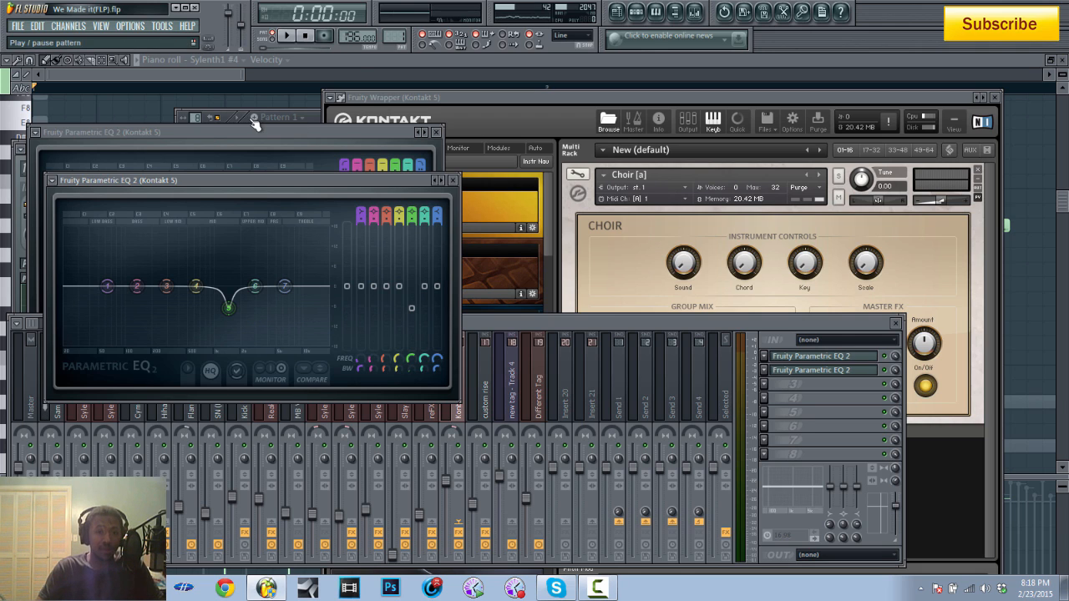
Return to the channel list, solo the Slayer channel, and place its FL Slayer interface beside the channel settings
{"action": "left_click", "coordinate": [636, 11]}
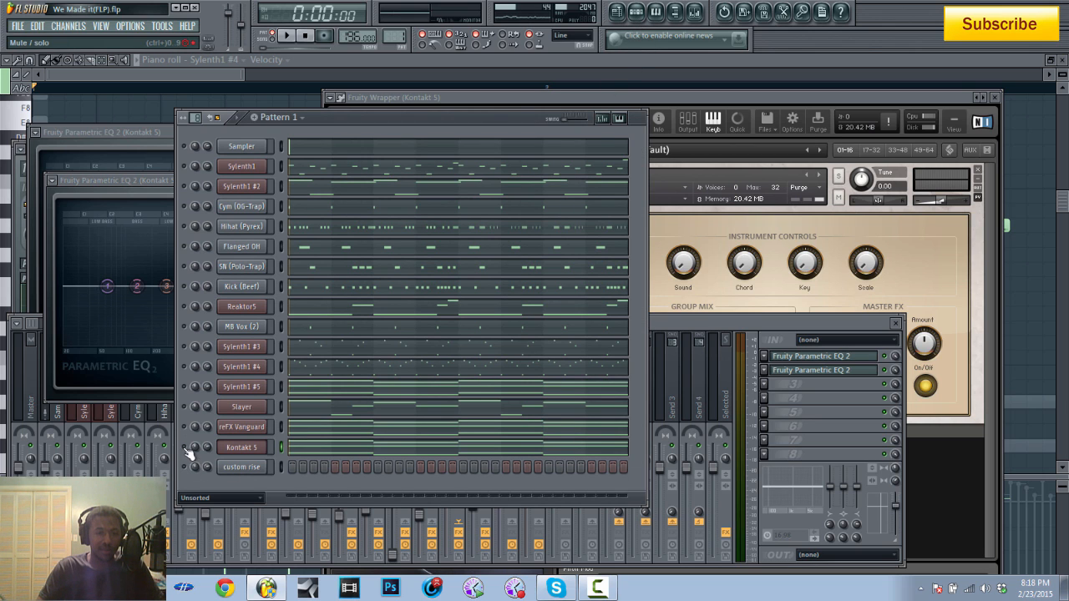
{"action": "left_click", "coordinate": [253, 408]}
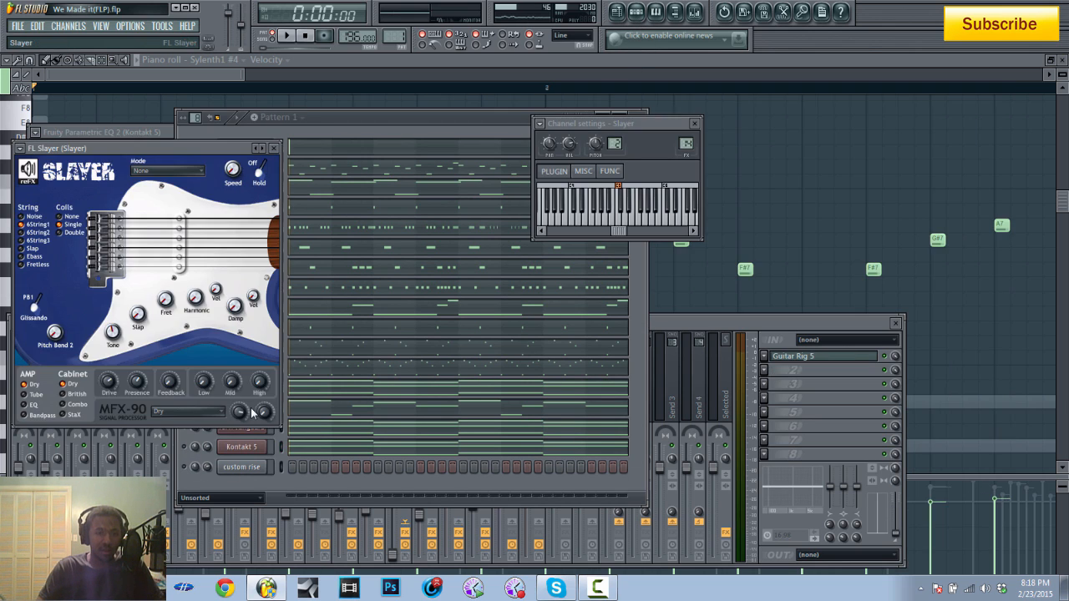
{"action": "left_click_drag", "start_coordinate": [224, 152], "coordinate": [467, 123]}
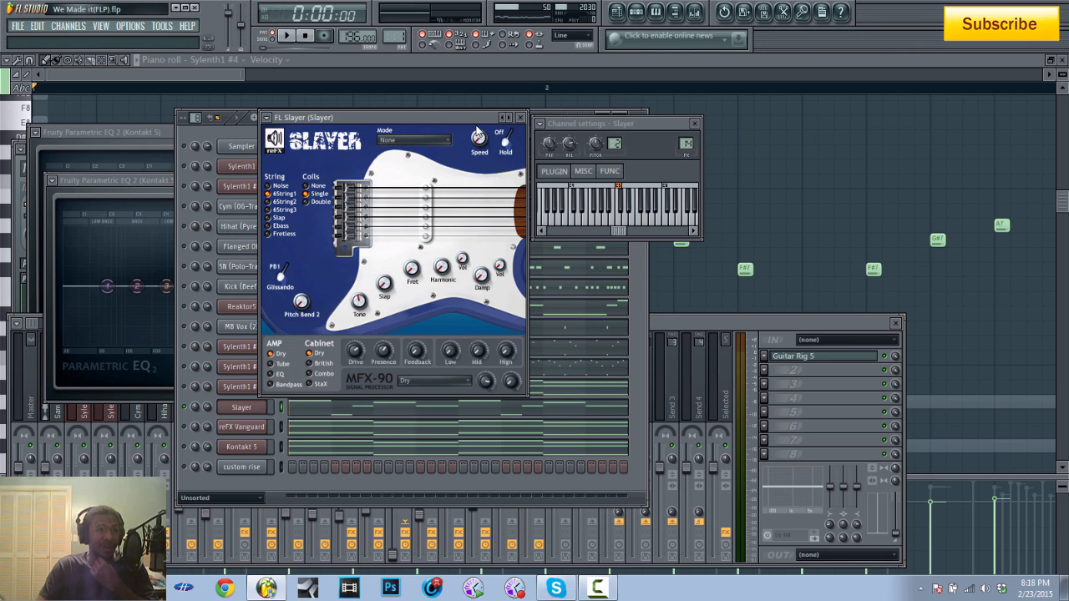
Set the FL Slayer mode to PowerChords
{"action": "left_click", "coordinate": [408, 141]}
{"action": "left_click", "coordinate": [406, 151]}
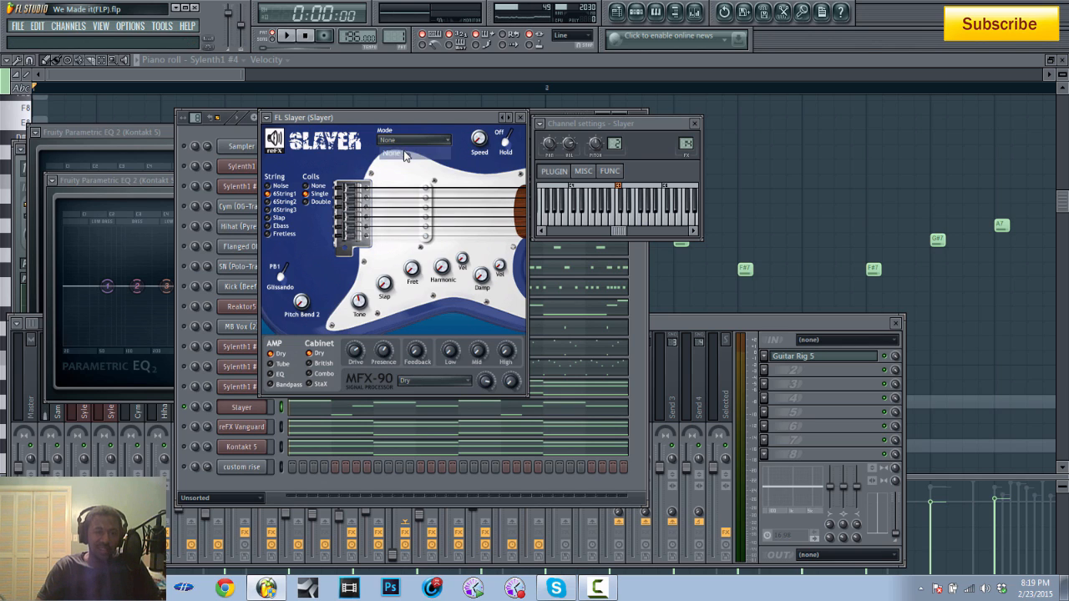
{"action": "left_click", "coordinate": [407, 144]}
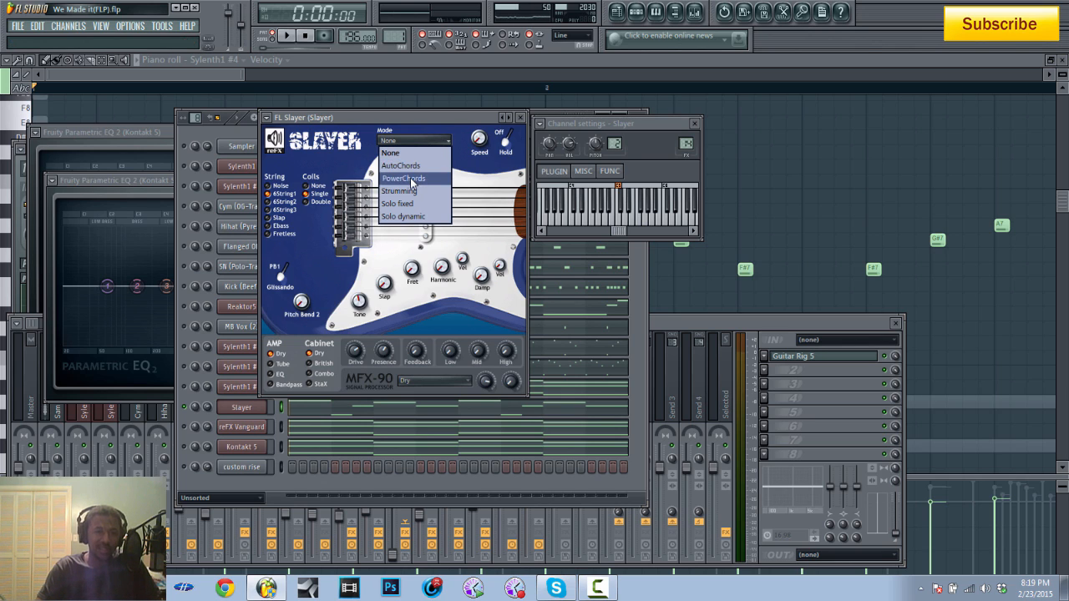
{"action": "left_click", "coordinate": [409, 179]}
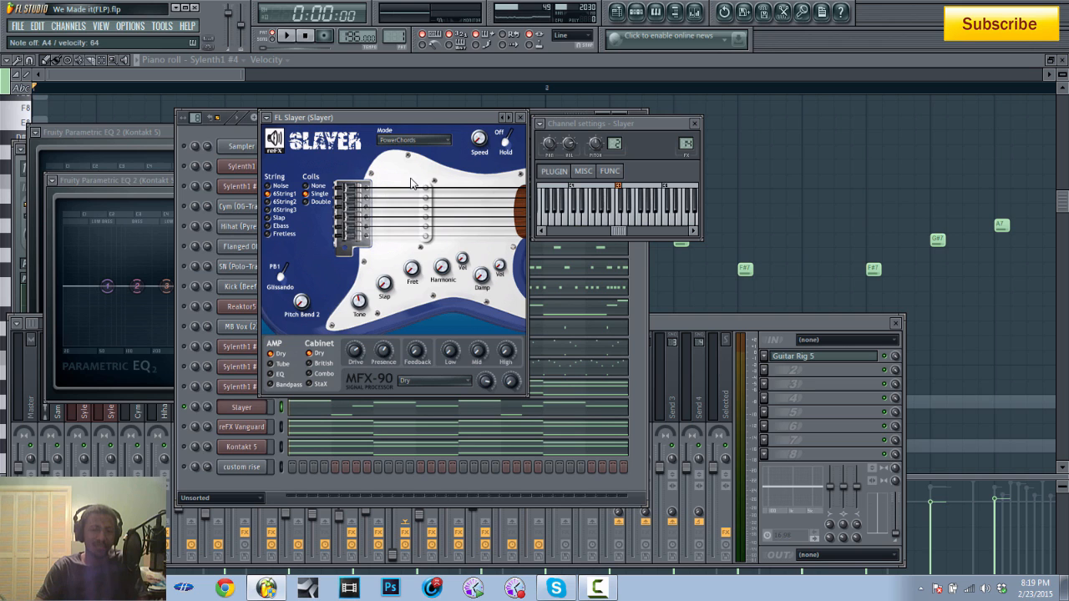
Bring up the Slayer mixer track, raise its volume fader, and audition the guitar
{"action": "left_click", "coordinate": [255, 408]}
{"action": "left_click", "coordinate": [255, 408]}
{"action": "left_click", "coordinate": [679, 370]}
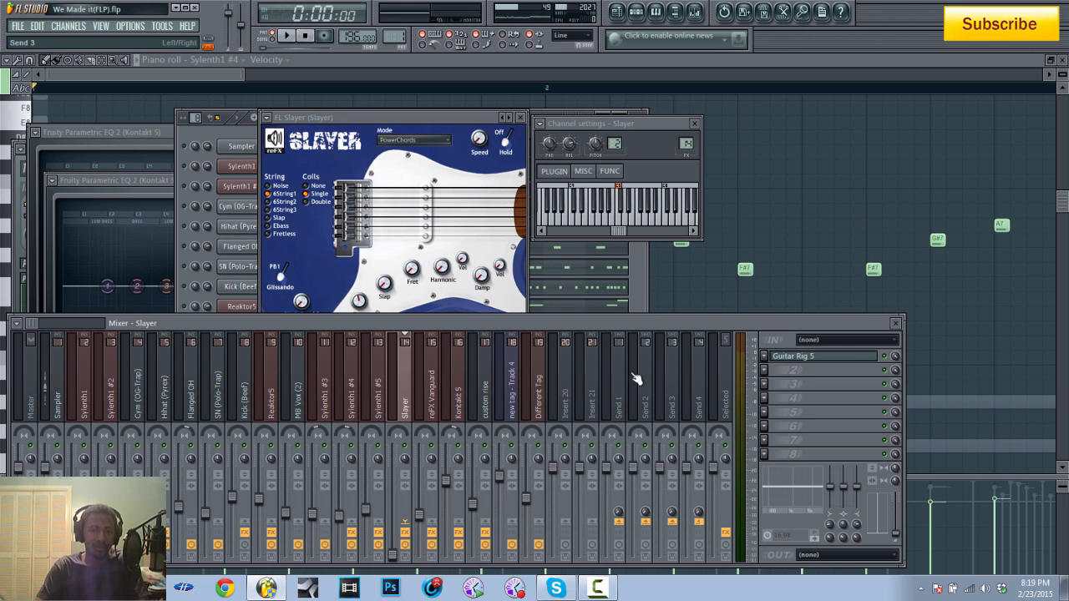
{"action": "left_click_drag", "start_coordinate": [393, 554], "coordinate": [393, 516]}
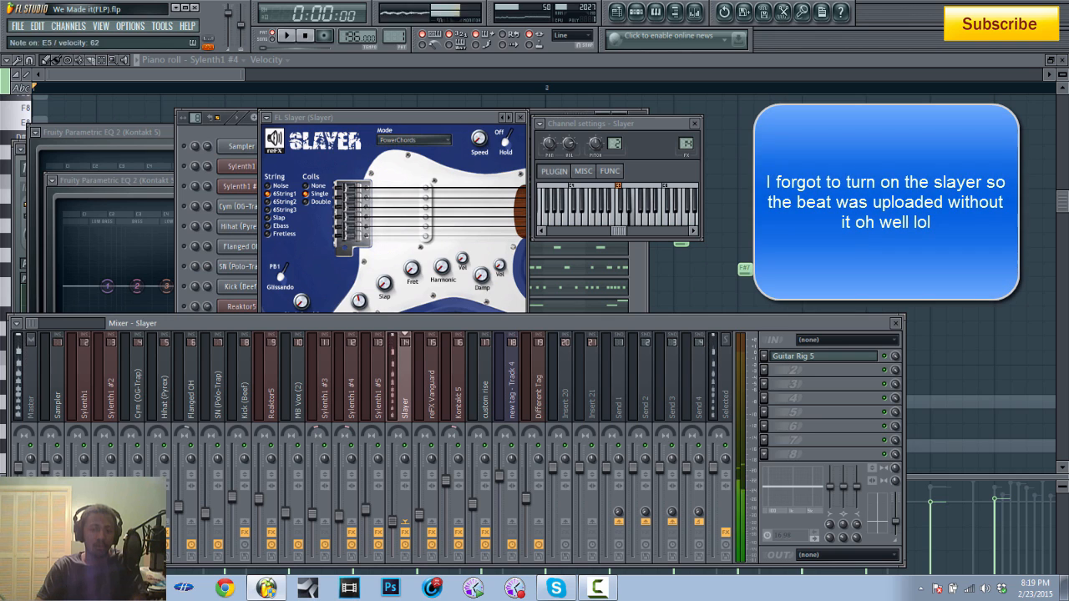
Set the FL Slayer mode to None, and bypass Guitar Rig 5 on the Slayer mixer track
{"action": "left_click", "coordinate": [413, 139]}
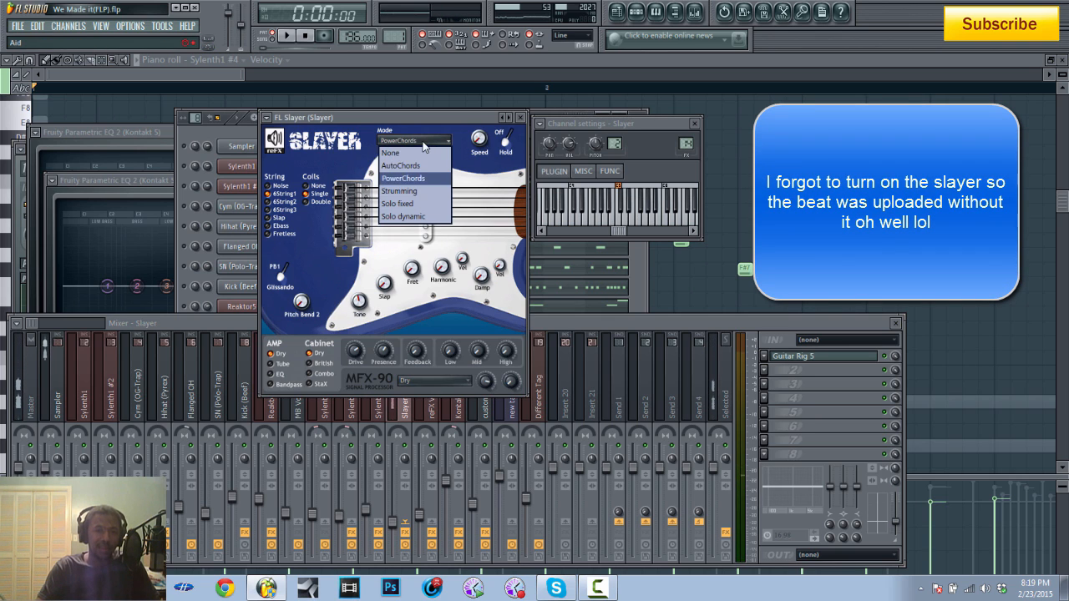
{"action": "left_click", "coordinate": [421, 151]}
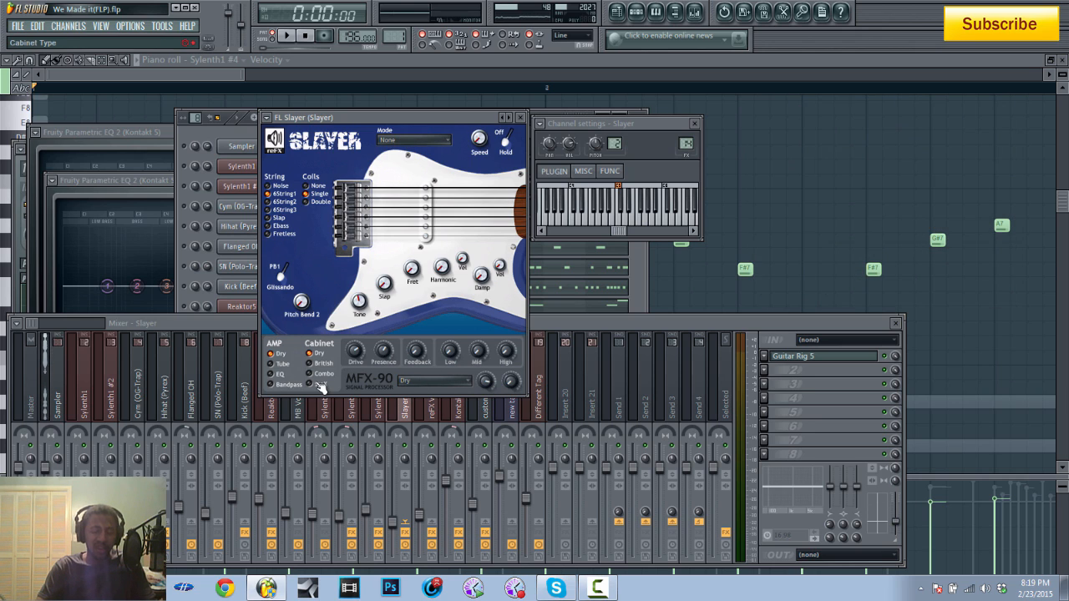
{"action": "left_click", "coordinate": [870, 366]}
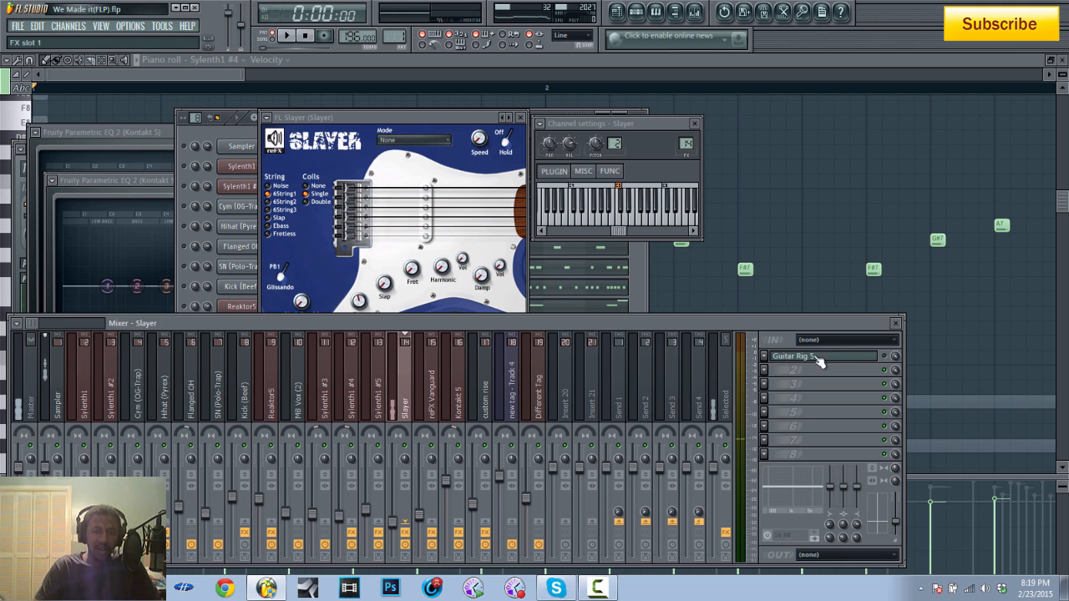
Show the Guitar Rig 5 Panning Bands preset on the Slayer track, and play the pattern with the effect enabled
{"action": "left_click", "coordinate": [839, 359]}
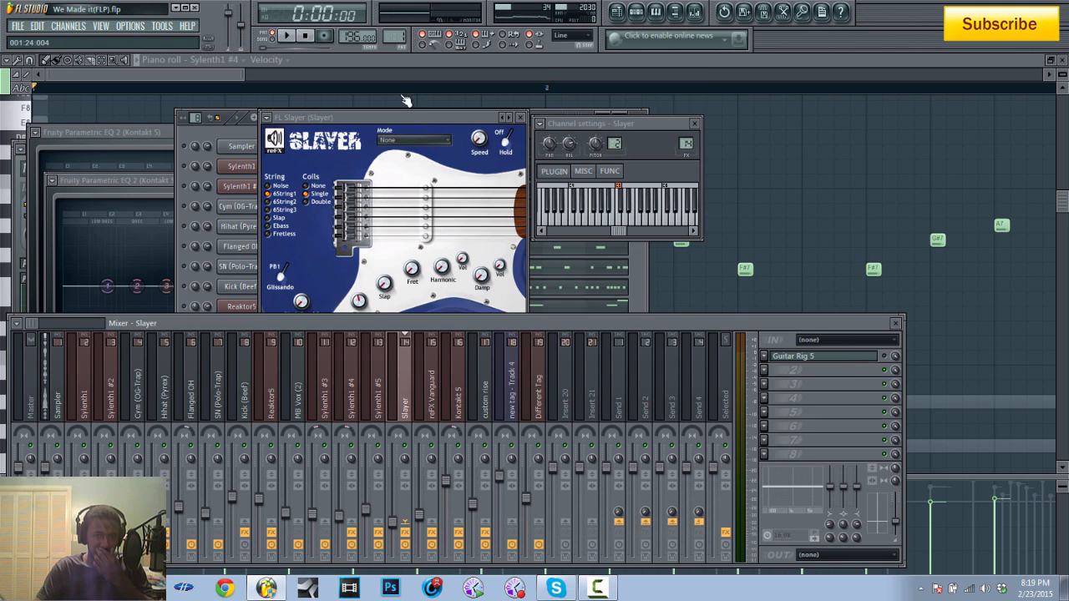
{"action": "left_click", "coordinate": [839, 359]}
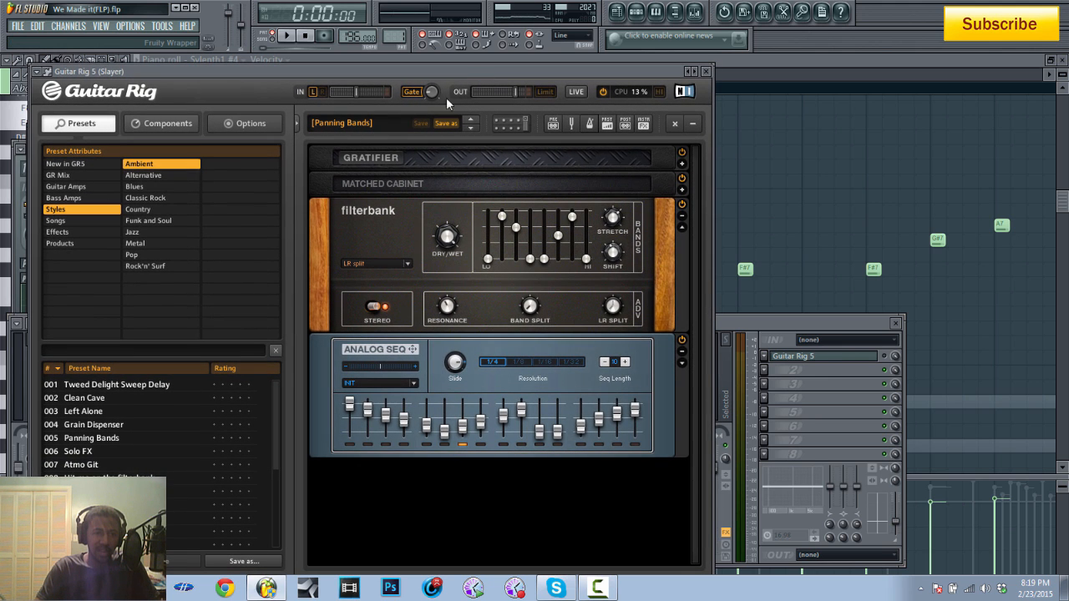
{"action": "left_click", "coordinate": [892, 360]}
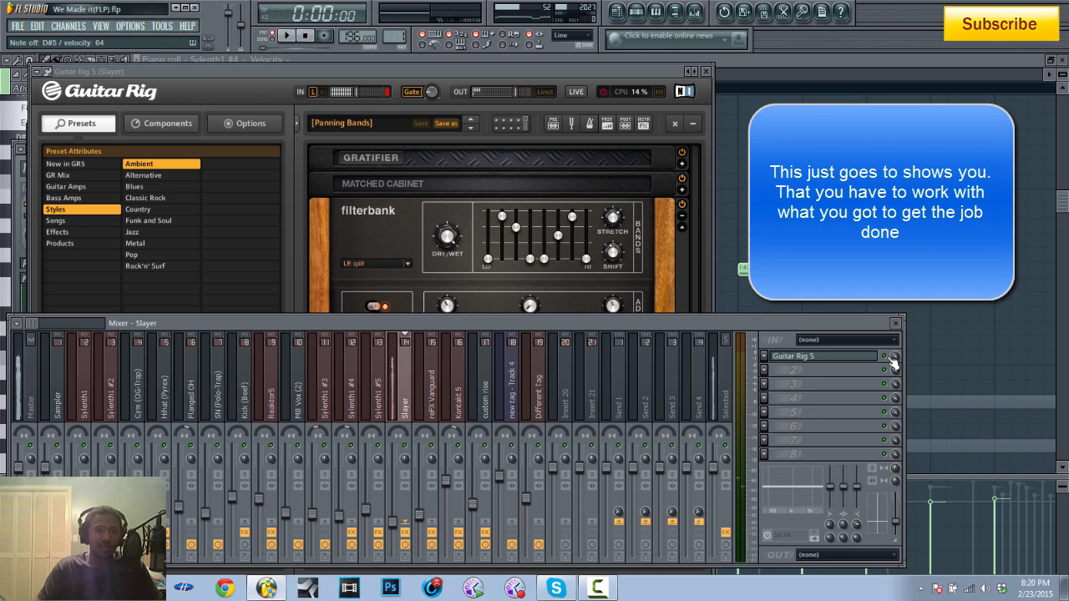
{"action": "left_click", "coordinate": [287, 35]}
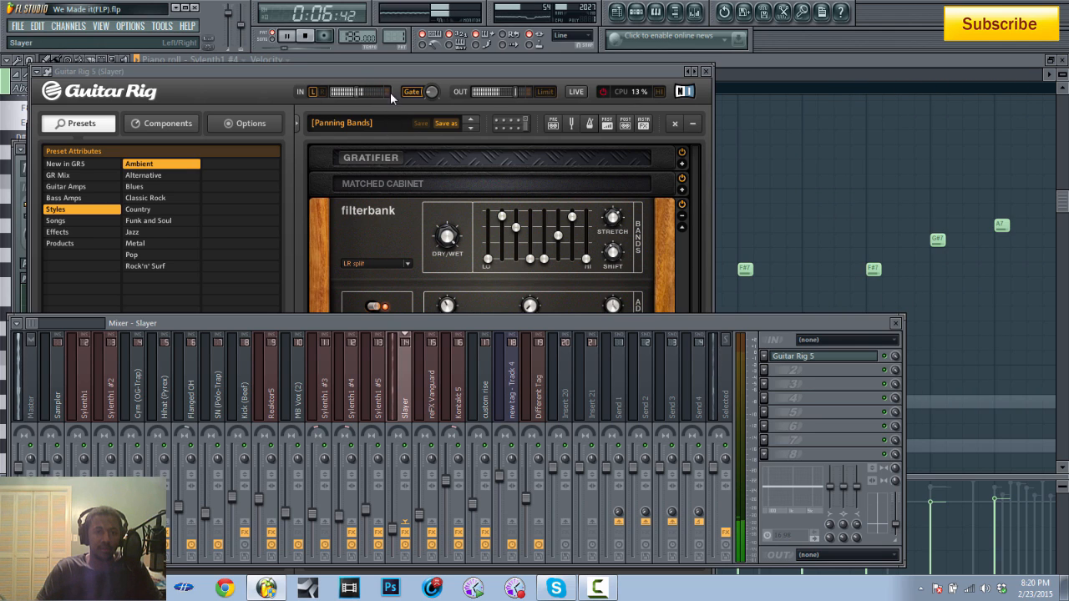
{"action": "left_click", "coordinate": [307, 37]}
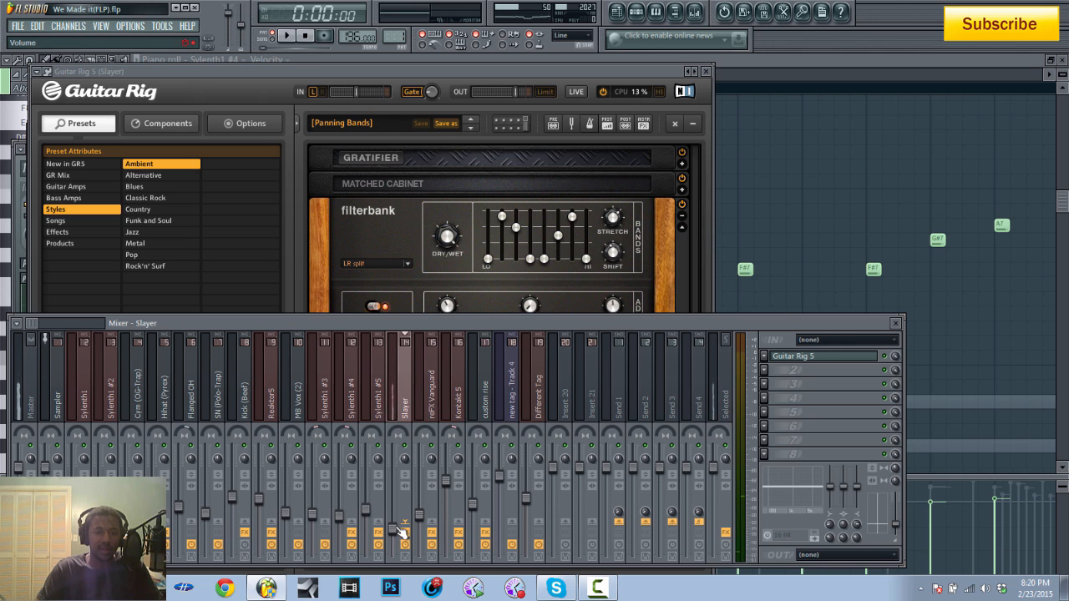
Clear the open windows, show the playlist, and play the song briefly from bar 33
{"action": "left_click", "coordinate": [743, 58]}
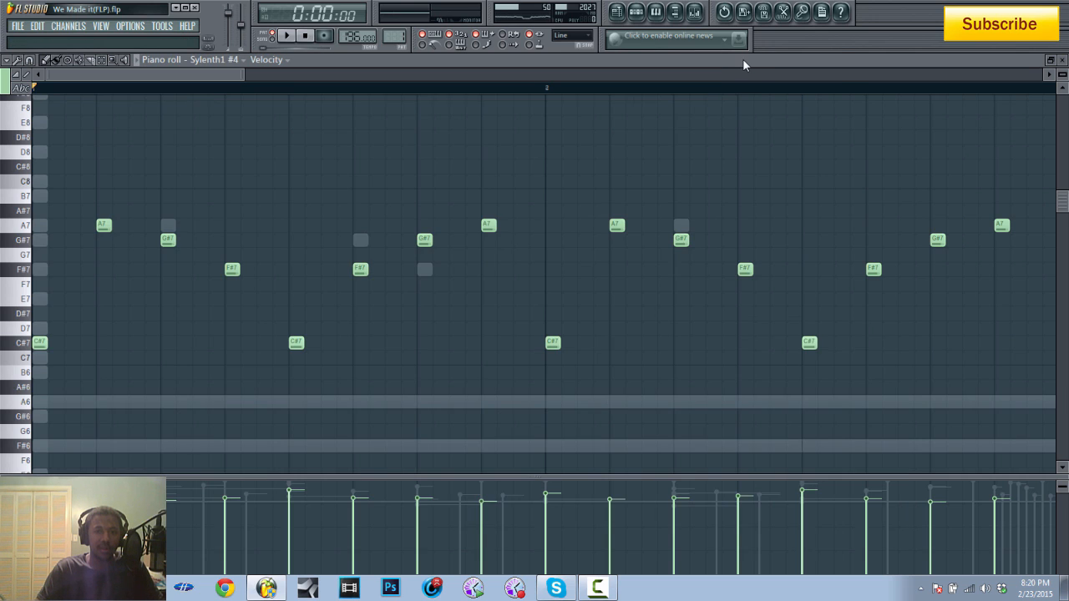
{"action": "left_click", "coordinate": [616, 11]}
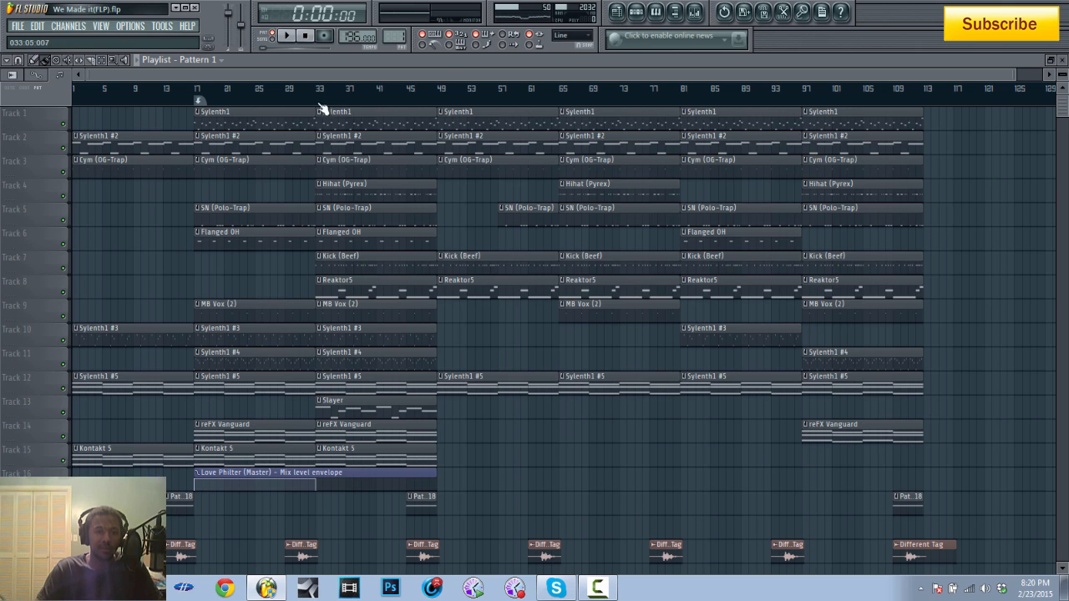
{"action": "left_click", "coordinate": [318, 88]}
{"action": "left_click", "coordinate": [286, 36]}
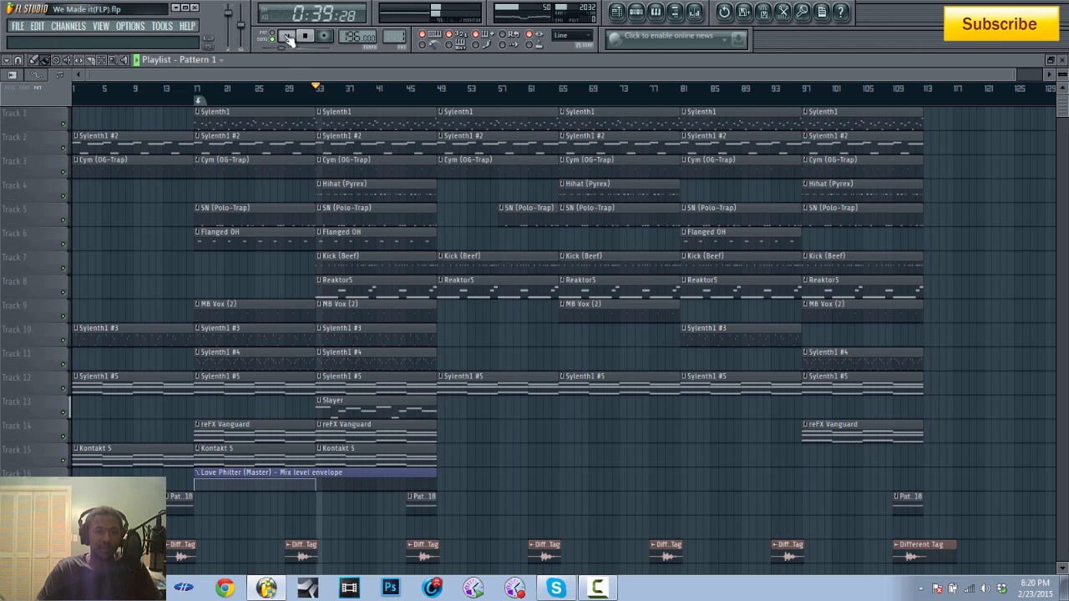
{"action": "left_click", "coordinate": [305, 36]}
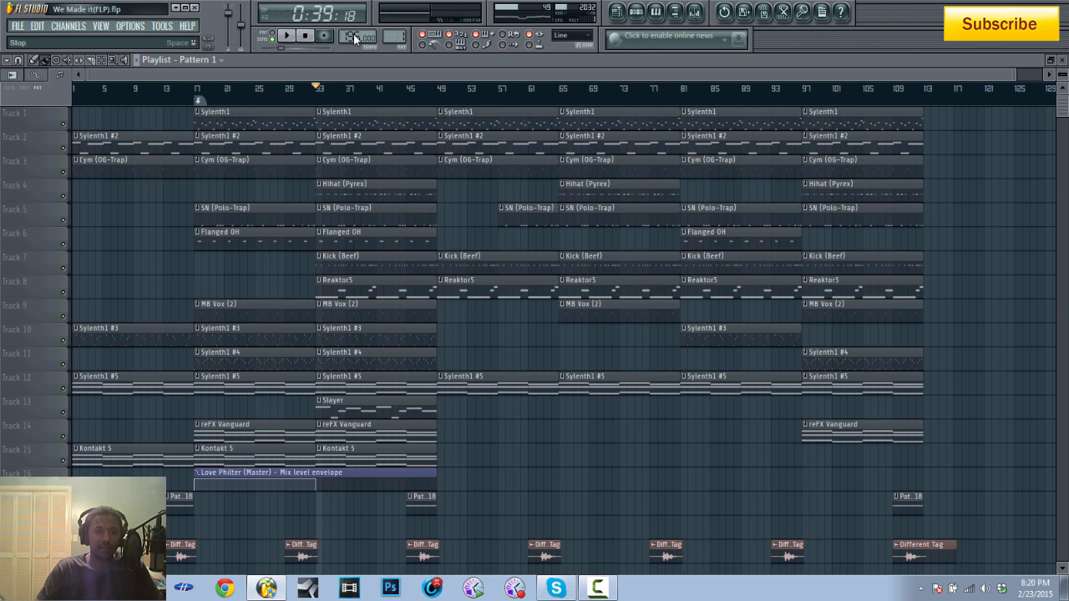
Solo the Kick (Beef) channel, and show its sample settings and the Parametric EQ 2 on its mixer track
{"action": "left_click", "coordinate": [633, 16]}
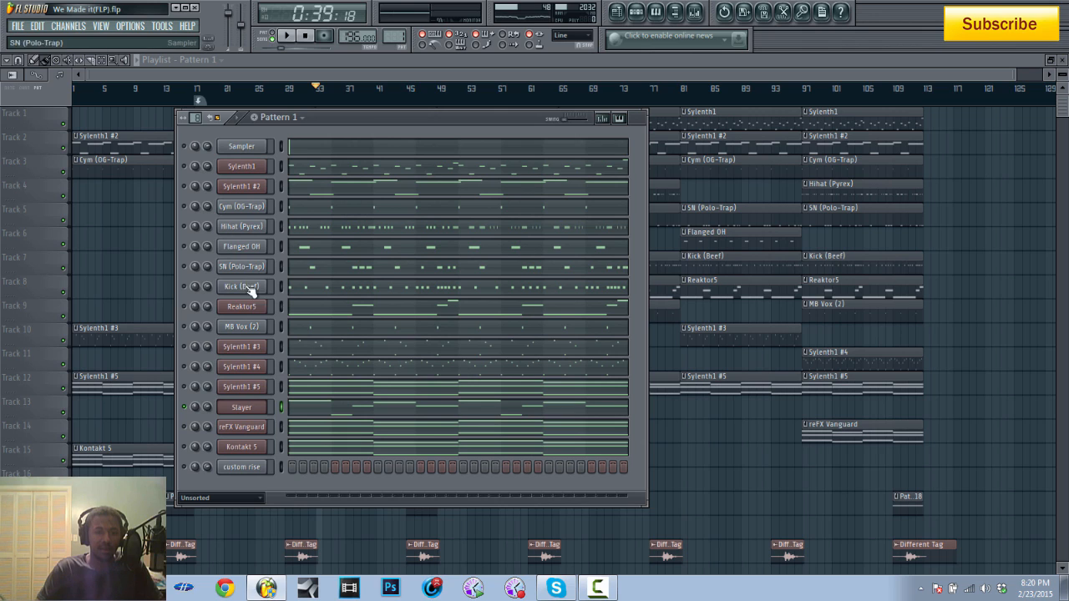
{"action": "left_click", "coordinate": [186, 288]}
{"action": "left_click", "coordinate": [259, 289]}
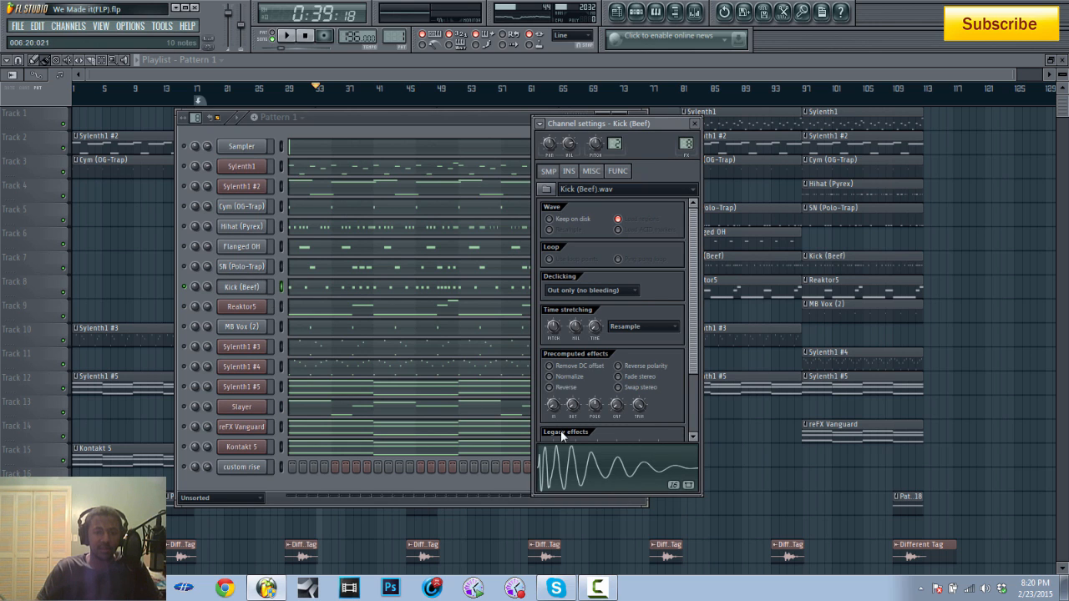
{"action": "left_click", "coordinate": [696, 12]}
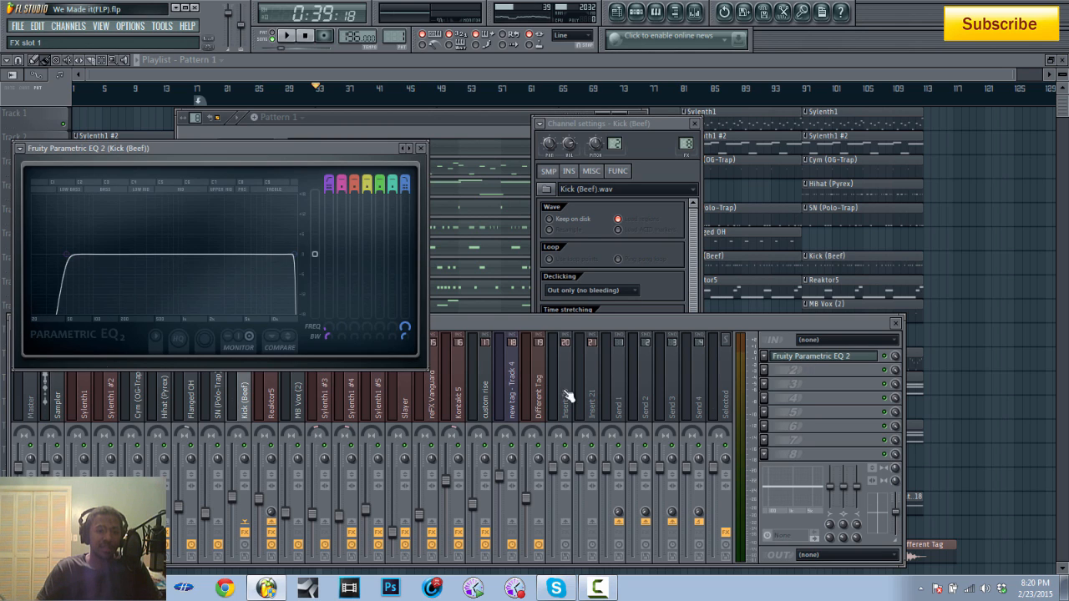
Show the Kick (Beef) notes in the piano roll across about six bars, and play the song briefly
{"action": "left_click", "coordinate": [800, 358]}
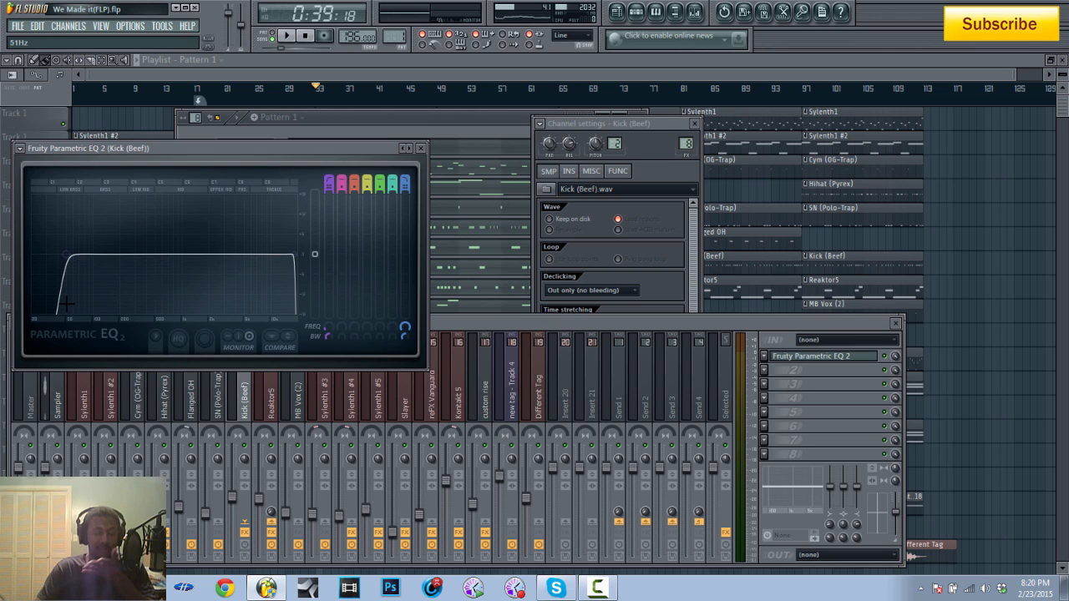
{"action": "left_click", "coordinate": [406, 113]}
{"action": "left_click", "coordinate": [314, 286]}
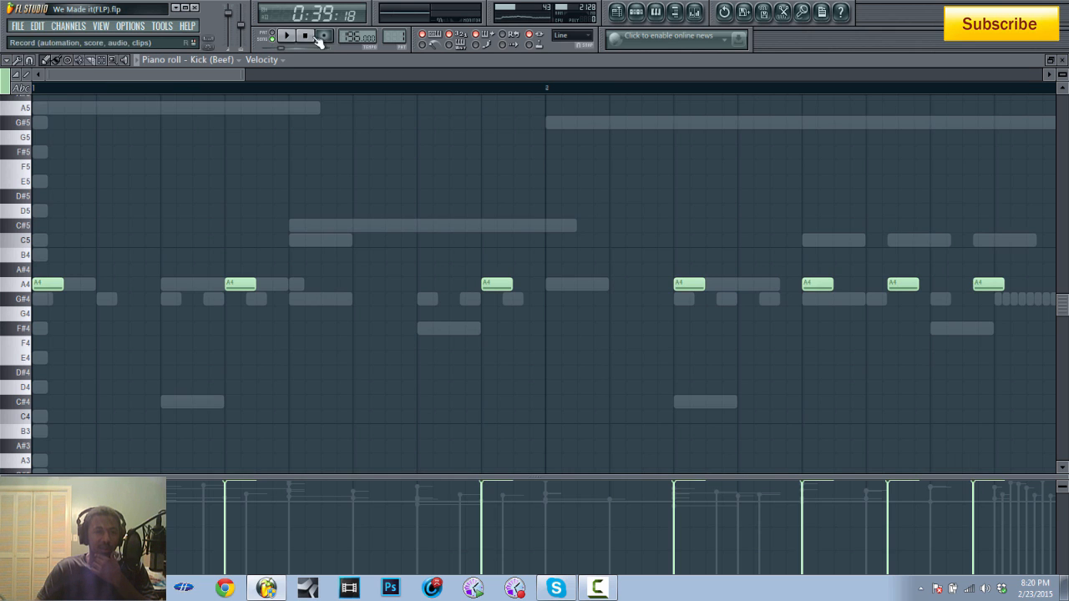
{"action": "left_click_drag", "start_coordinate": [246, 75], "coordinate": [639, 115]}
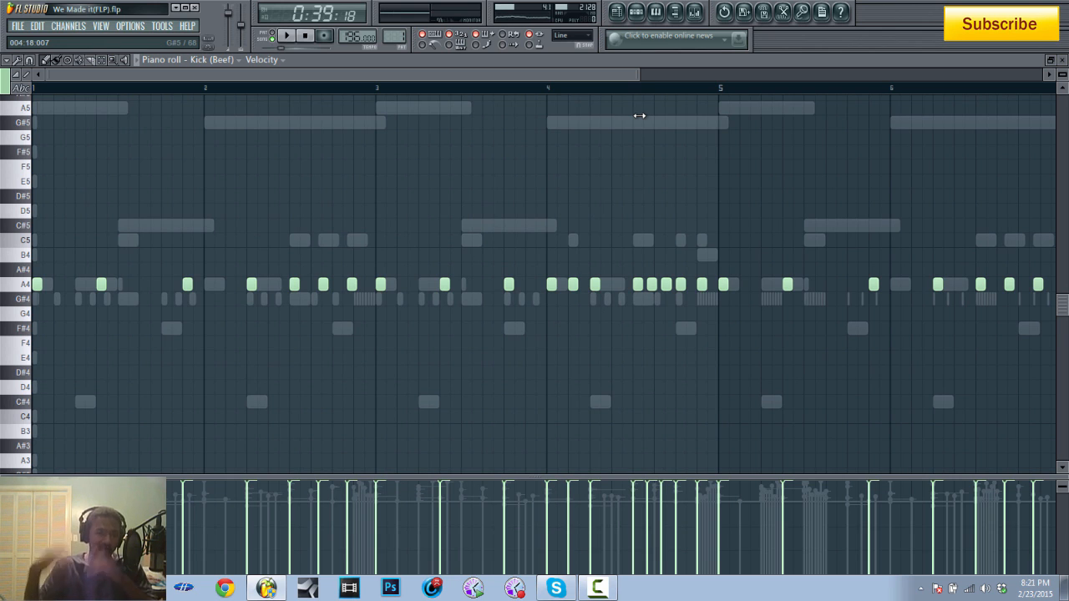
{"action": "left_click", "coordinate": [287, 39]}
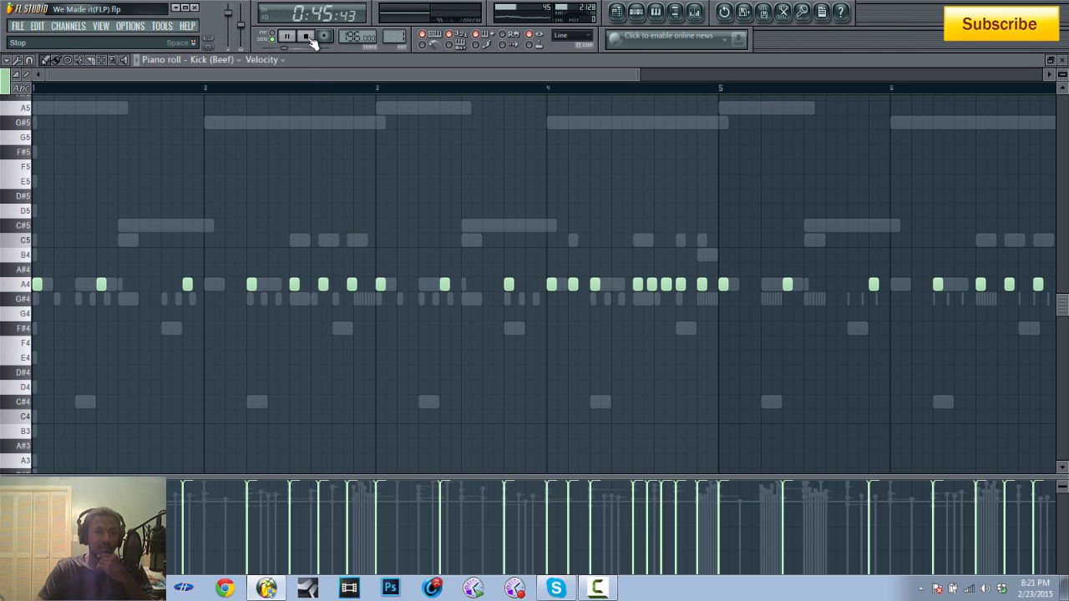
{"action": "left_click", "coordinate": [306, 36]}
Enable the SN (Polo-Trap) channel alongside Kick (Beef), and play the pattern to hear both together
{"action": "left_click", "coordinate": [636, 11]}
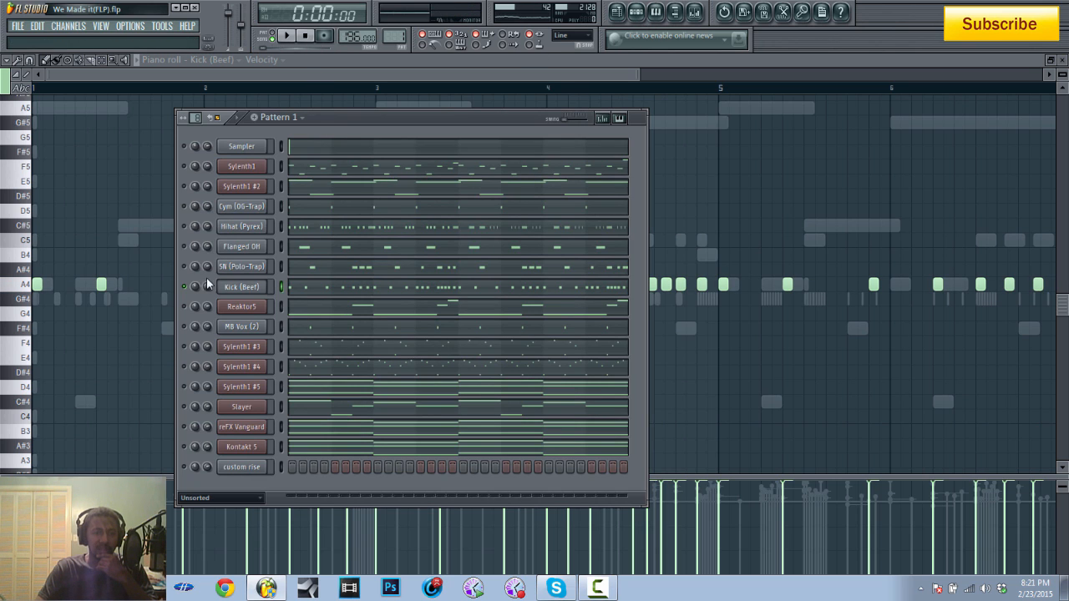
{"action": "left_click", "coordinate": [185, 266]}
{"action": "left_click", "coordinate": [292, 35]}
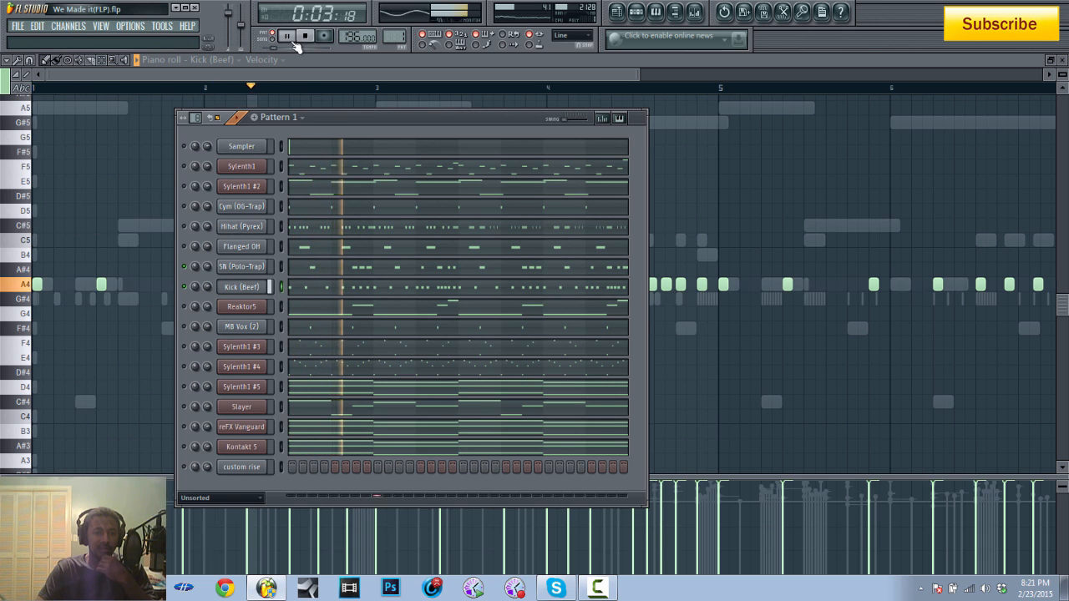
{"action": "left_click", "coordinate": [306, 37]}
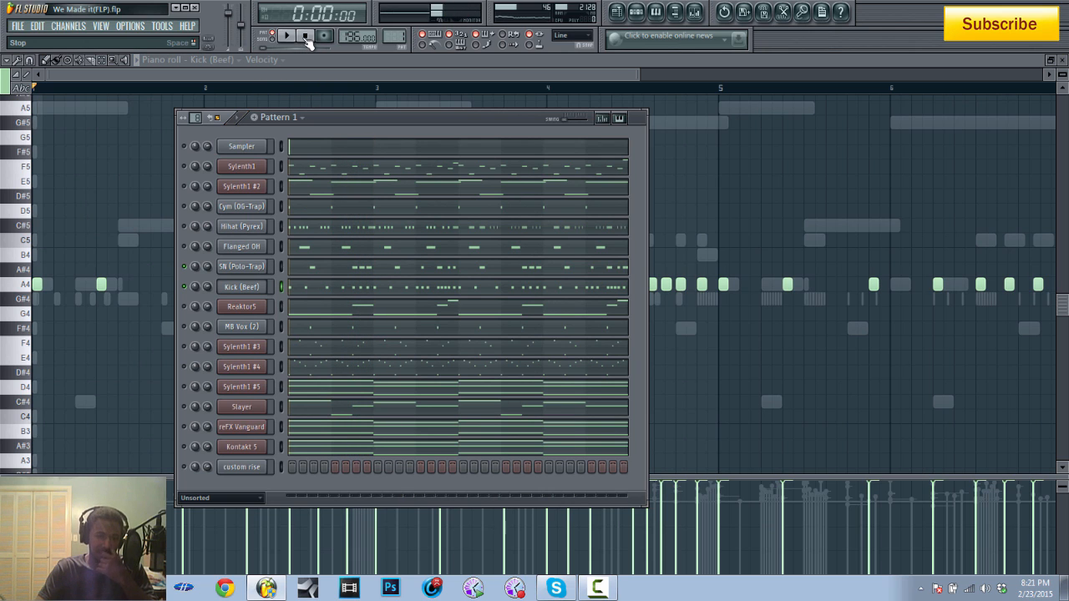
Mute Kick (Beef), enable only the Reaktor5 channel, and show its Razor synth with the Caffeteria preset
{"action": "left_click", "coordinate": [185, 286]}
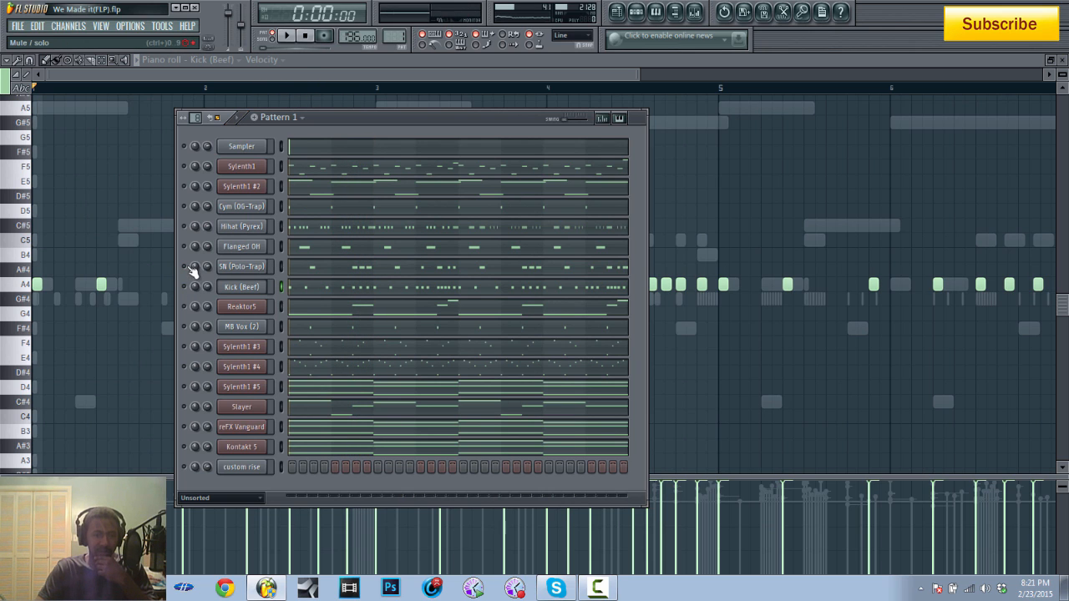
{"action": "left_click", "coordinate": [185, 306]}
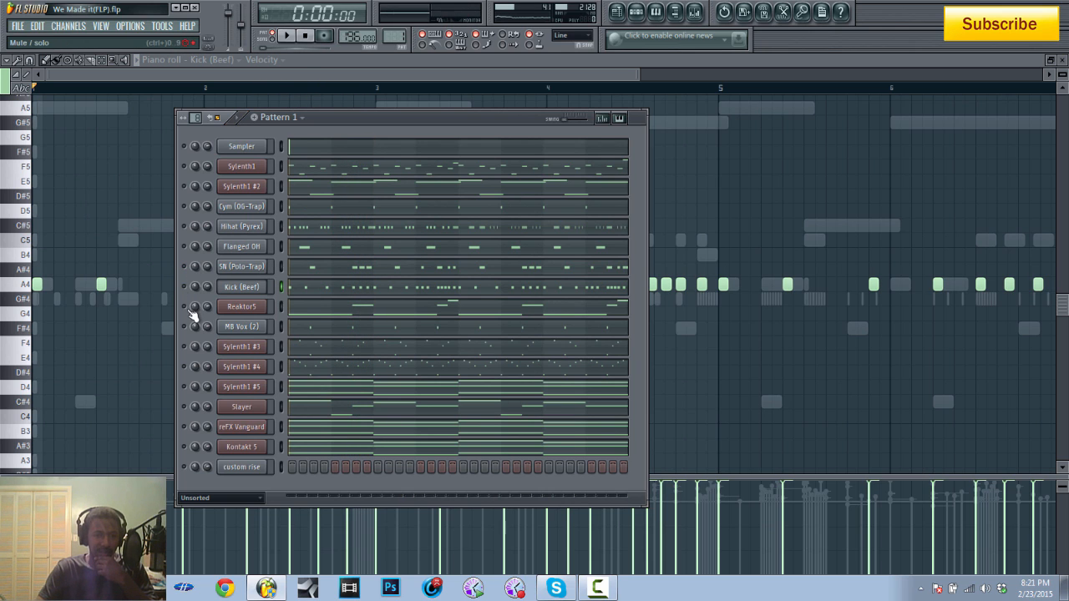
{"action": "left_click", "coordinate": [239, 312]}
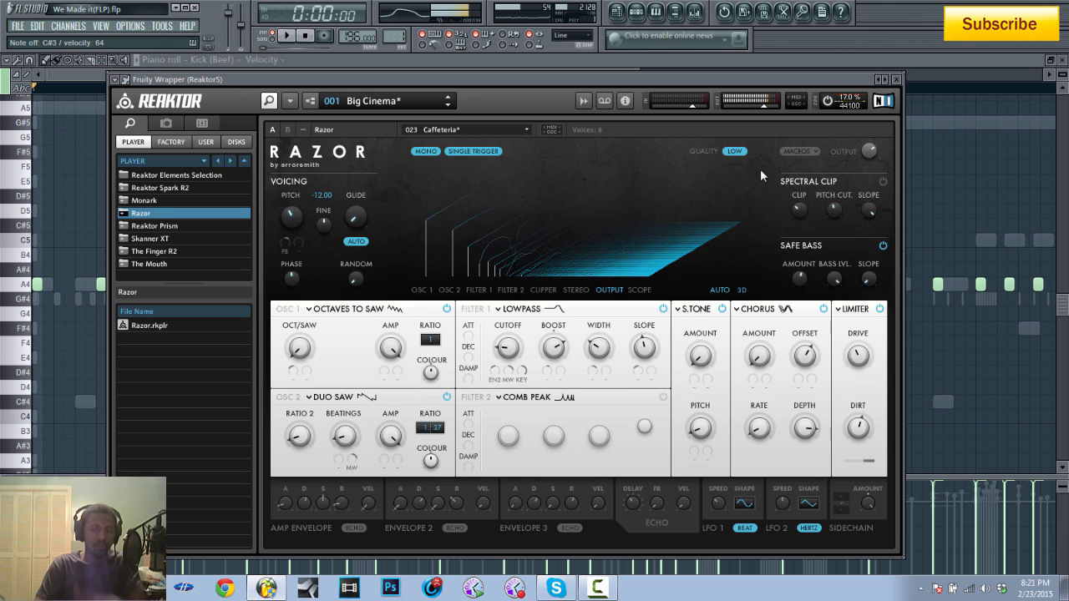
{"action": "left_click", "coordinate": [897, 78]}
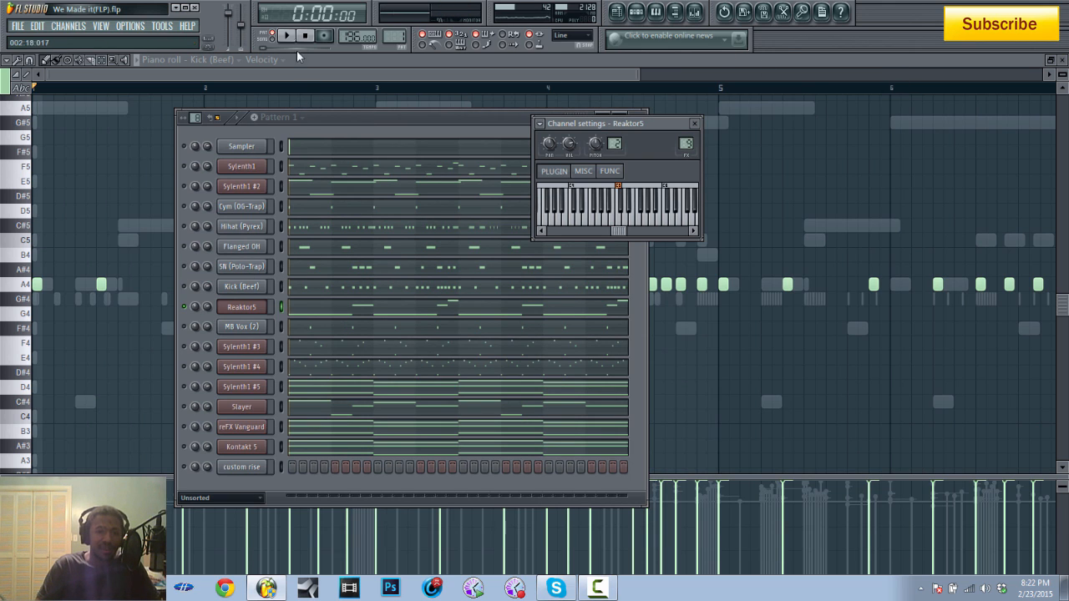
Show the Reaktor5 bass notes in the piano roll across about eight bars, and audition A2 and C#3
{"action": "left_click", "coordinate": [320, 307]}
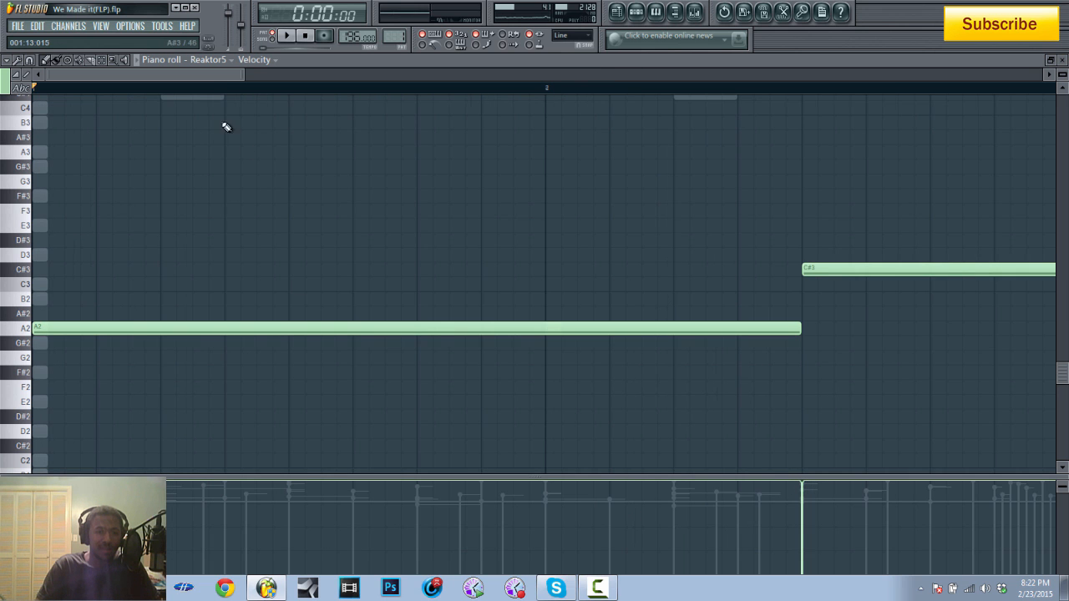
{"action": "left_click_drag", "start_coordinate": [244, 71], "coordinate": [810, 121]}
{"action": "left_click", "coordinate": [22, 328]}
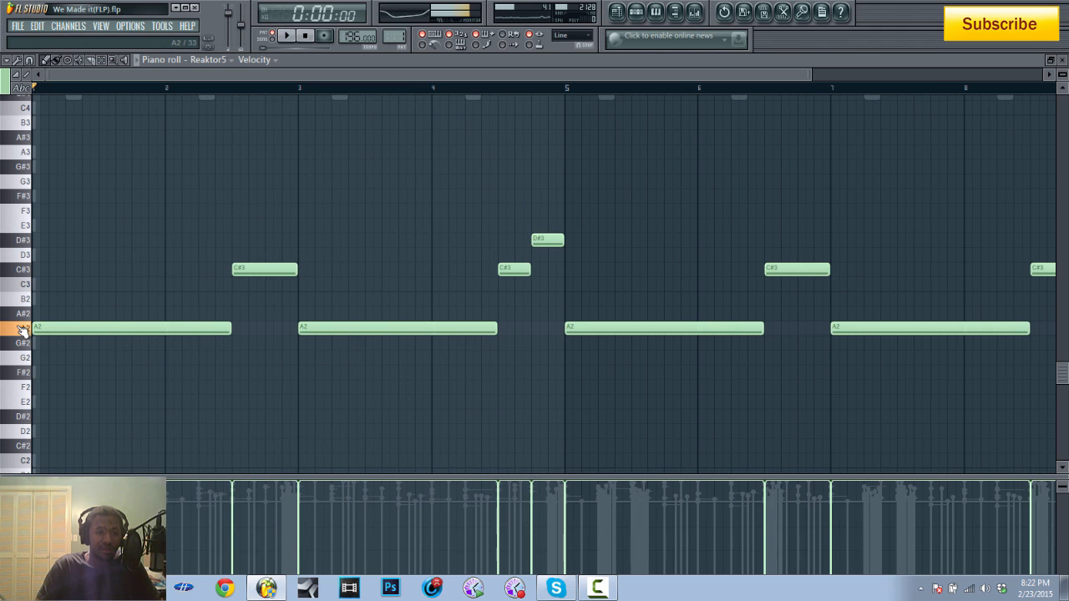
{"action": "left_click", "coordinate": [23, 270]}
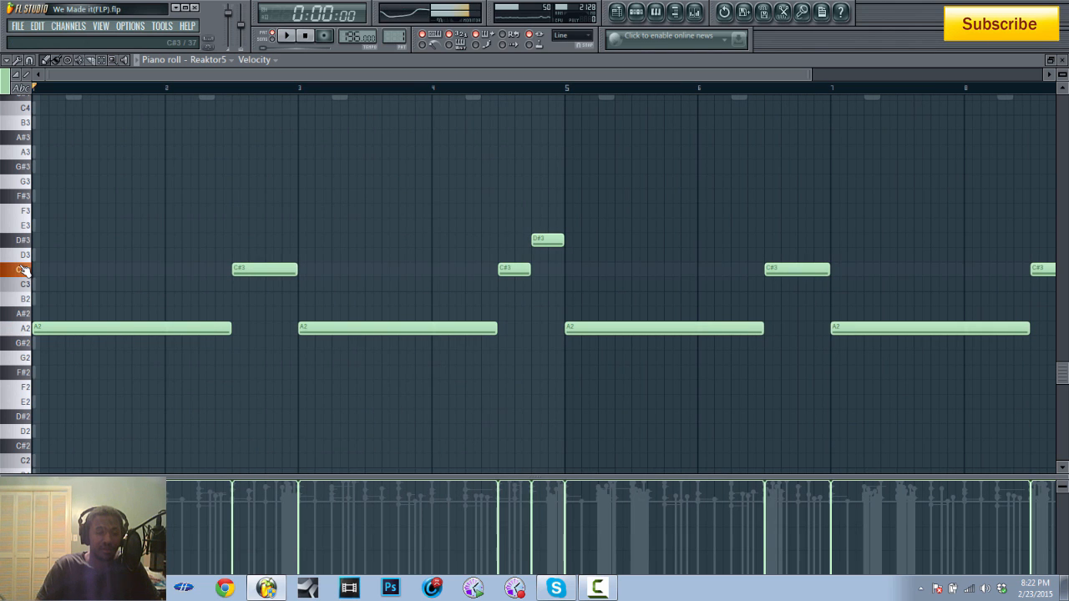
{"action": "left_click", "coordinate": [22, 328]}
Enable Kick (Beef) alongside the Reaktor5 channel, and play the pattern to hear both together
{"action": "left_click", "coordinate": [637, 13]}
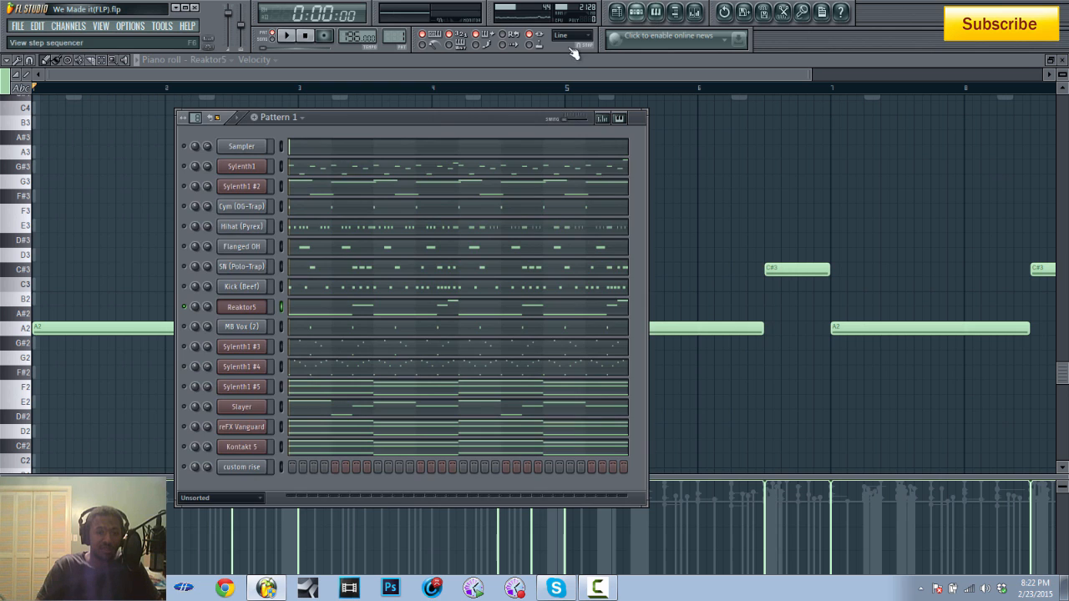
{"action": "left_click", "coordinate": [294, 40]}
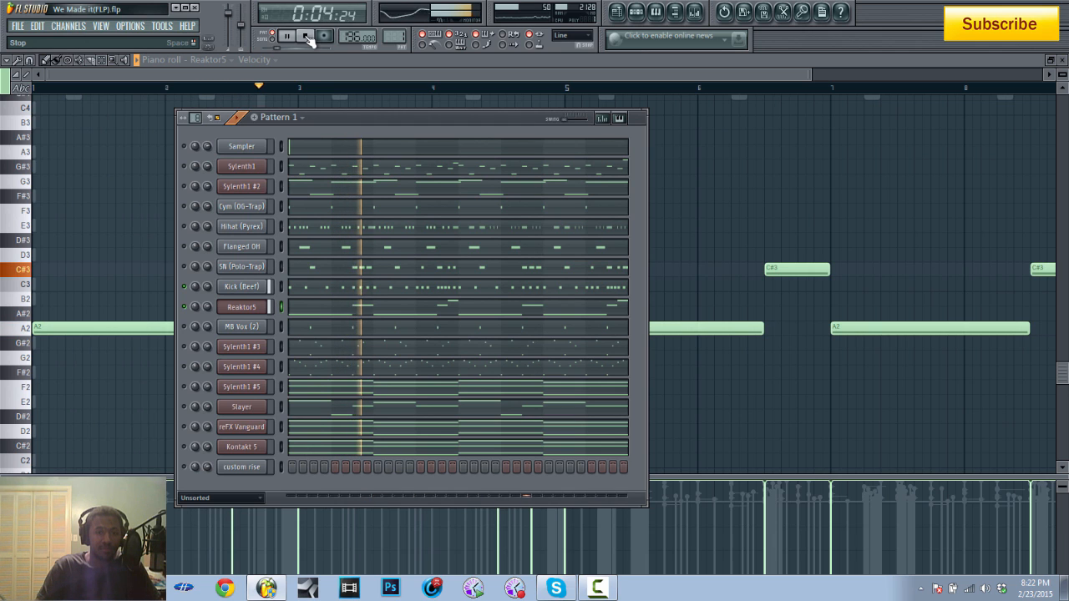
{"action": "left_click", "coordinate": [306, 37]}
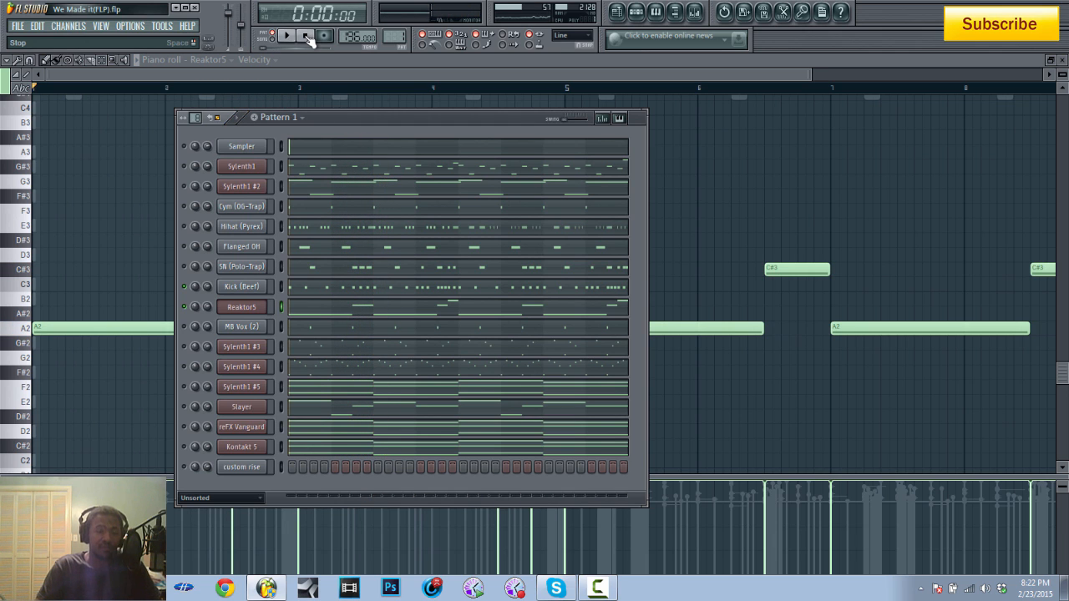
Review the Razor synth settings of the Reaktor5 channel again, and close the plugin window
{"action": "key", "text": "F6"}
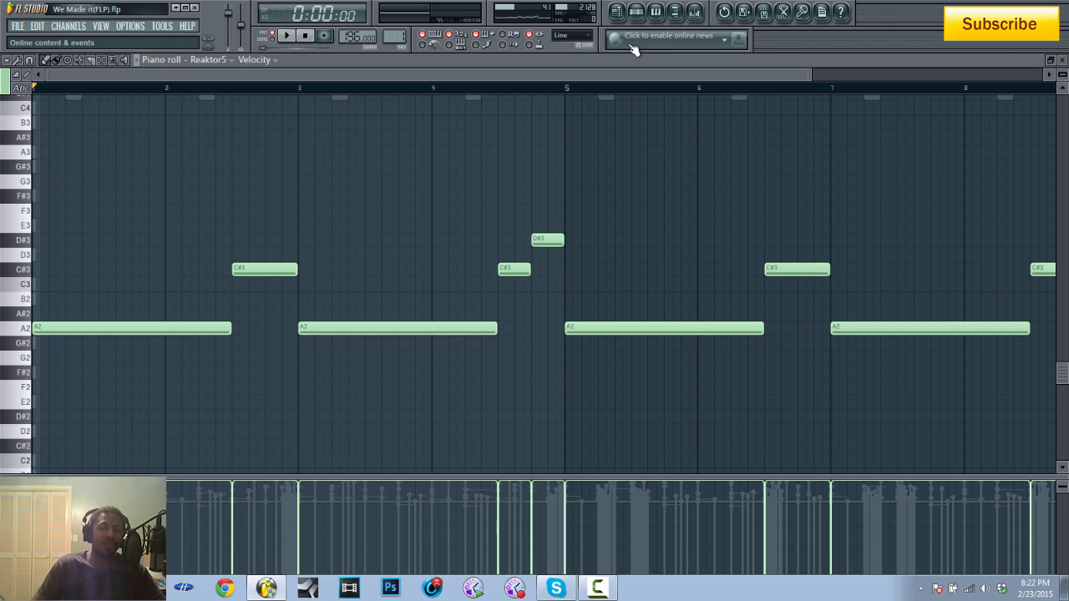
{"action": "left_click", "coordinate": [656, 11]}
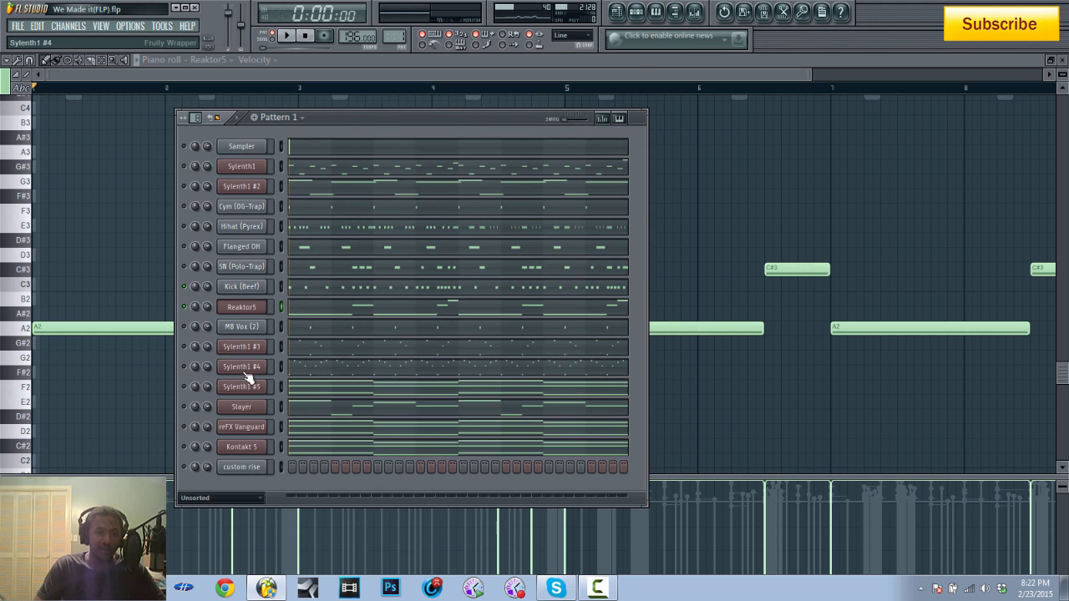
{"action": "left_click", "coordinate": [244, 309]}
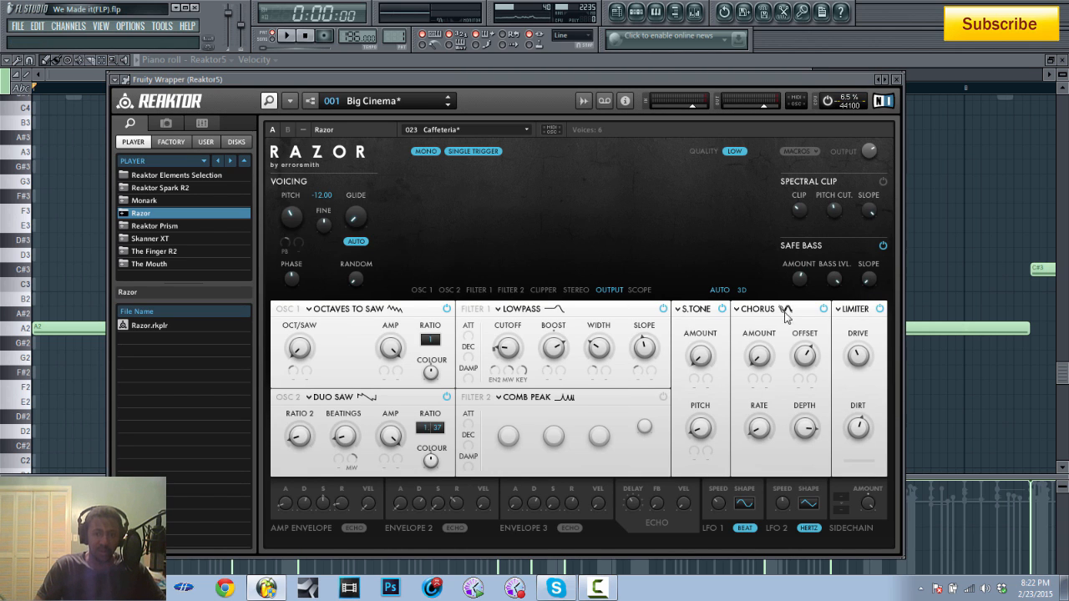
{"action": "left_click", "coordinate": [897, 80]}
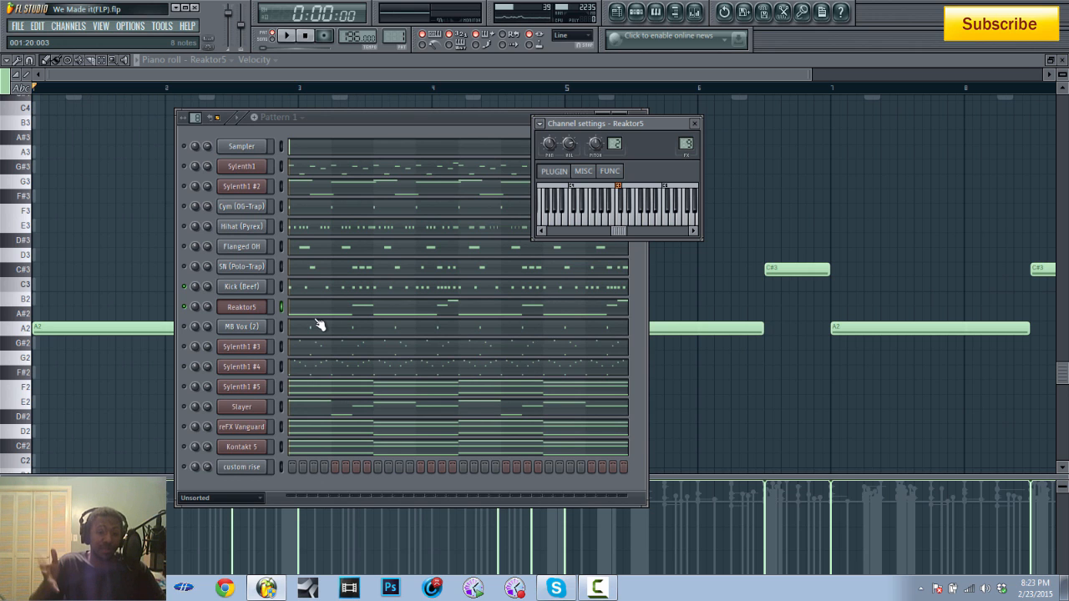
Show the VC 2A compressor on the Reaktor5 mixer track, solo that track, and play the pattern
{"action": "left_click", "coordinate": [694, 10]}
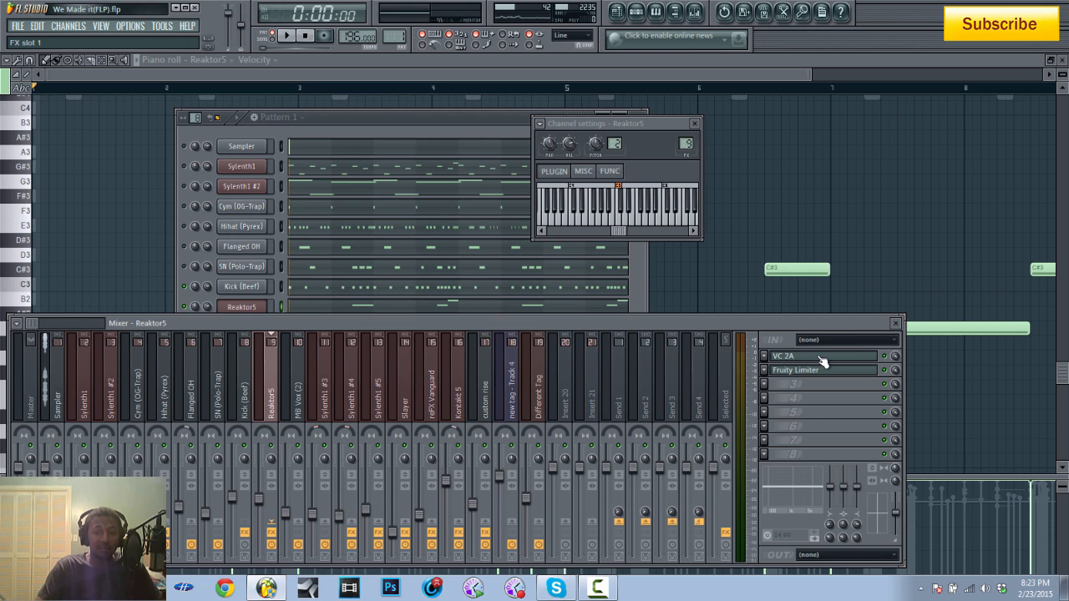
{"action": "left_click", "coordinate": [783, 356]}
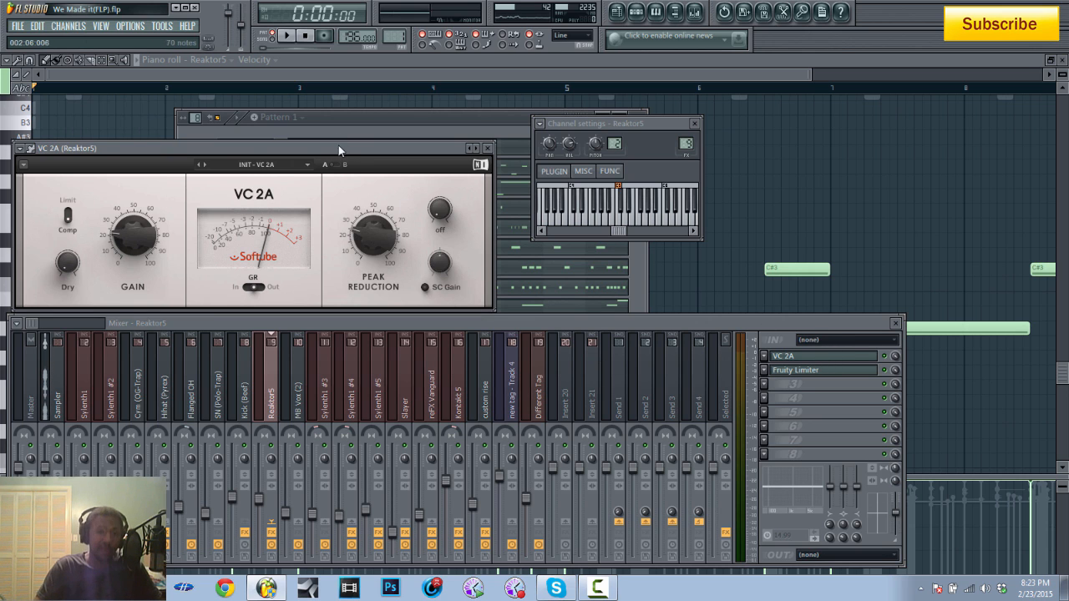
{"action": "left_click_drag", "start_coordinate": [338, 146], "coordinate": [396, 124]}
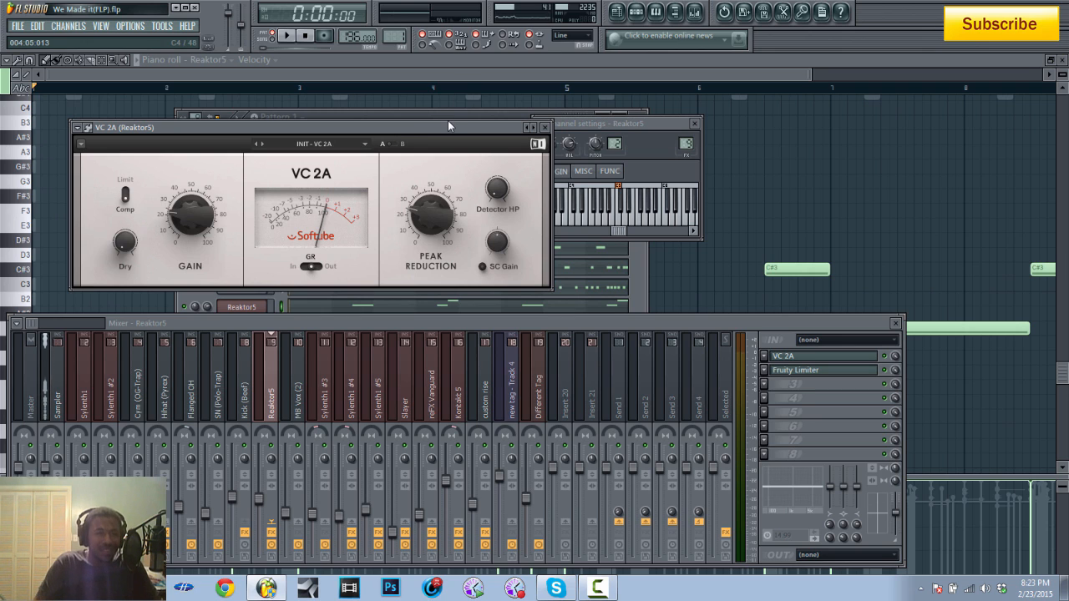
{"action": "right_click", "coordinate": [270, 446]}
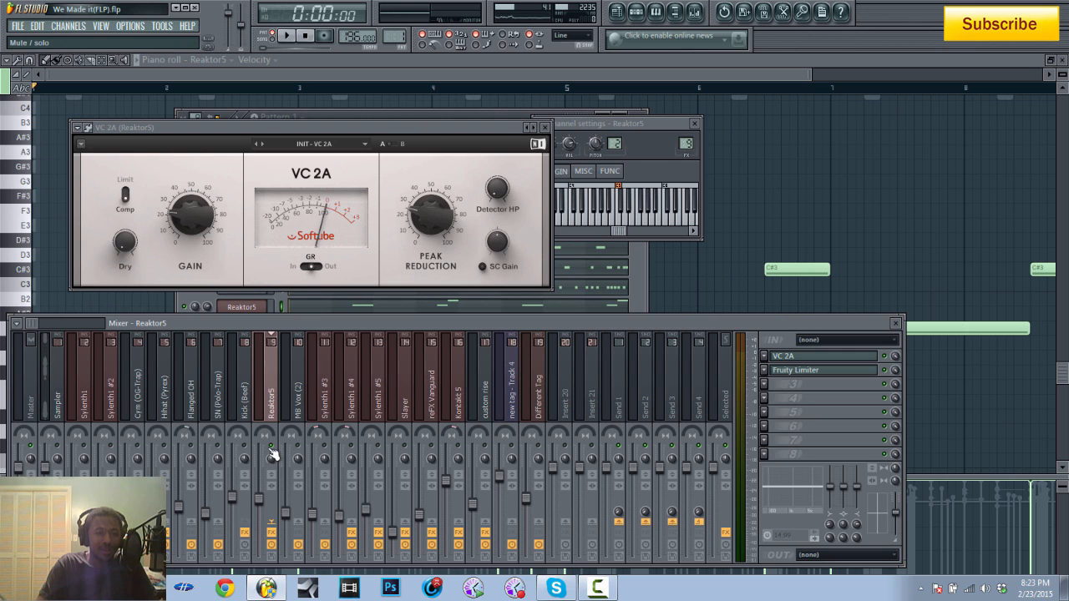
{"action": "left_click", "coordinate": [288, 36]}
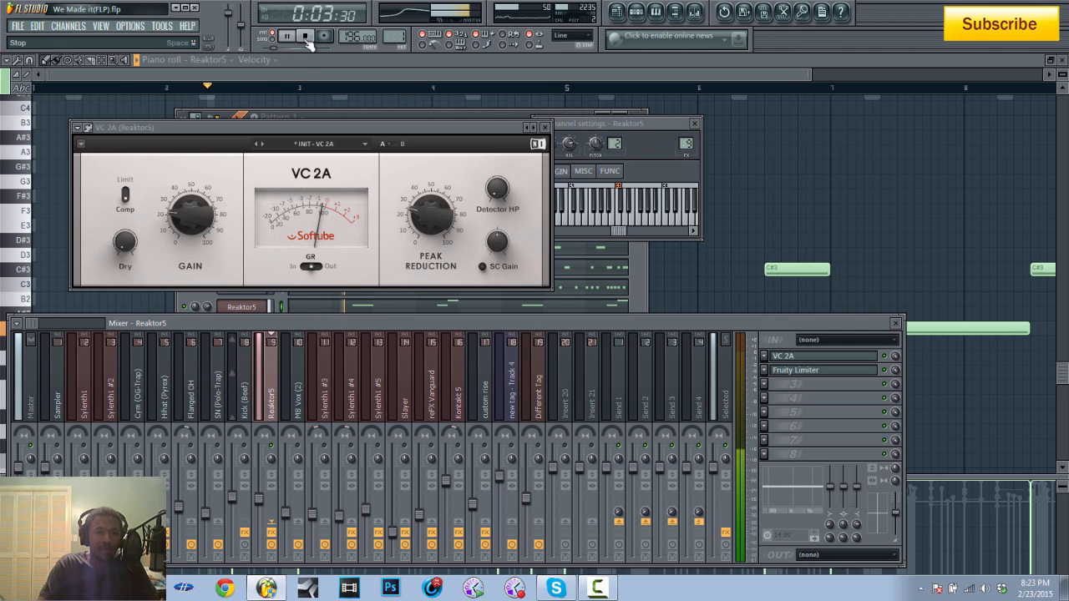
{"action": "left_click", "coordinate": [311, 40]}
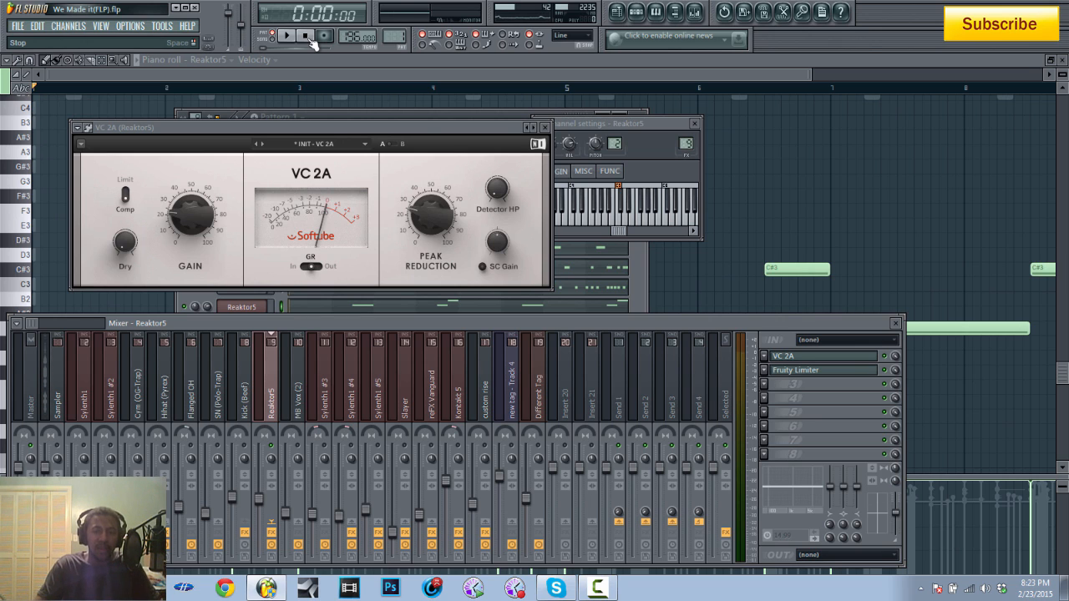
Show the sidechain routing options from the Kick (Beef) mixer track to the Reaktor5 track
{"action": "left_click", "coordinate": [245, 410]}
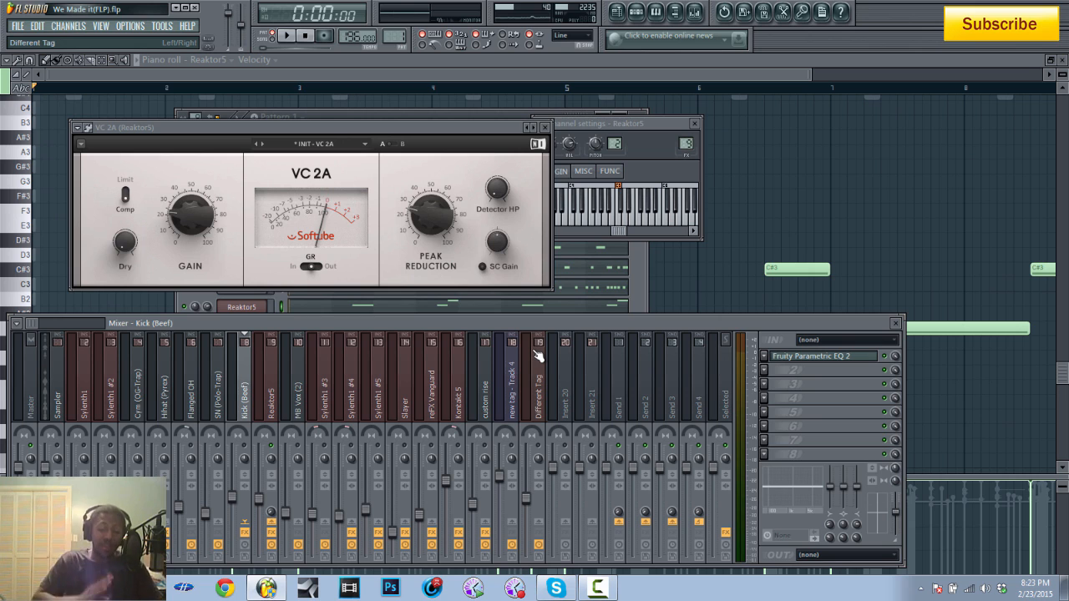
{"action": "left_click", "coordinate": [266, 414]}
{"action": "left_click", "coordinate": [249, 407]}
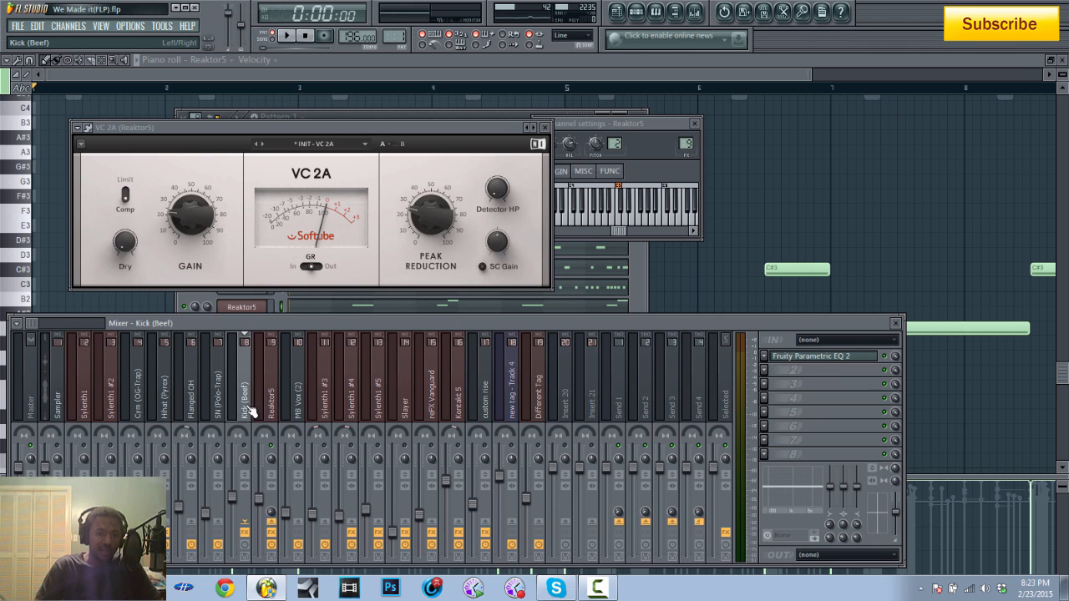
{"action": "right_click", "coordinate": [272, 524]}
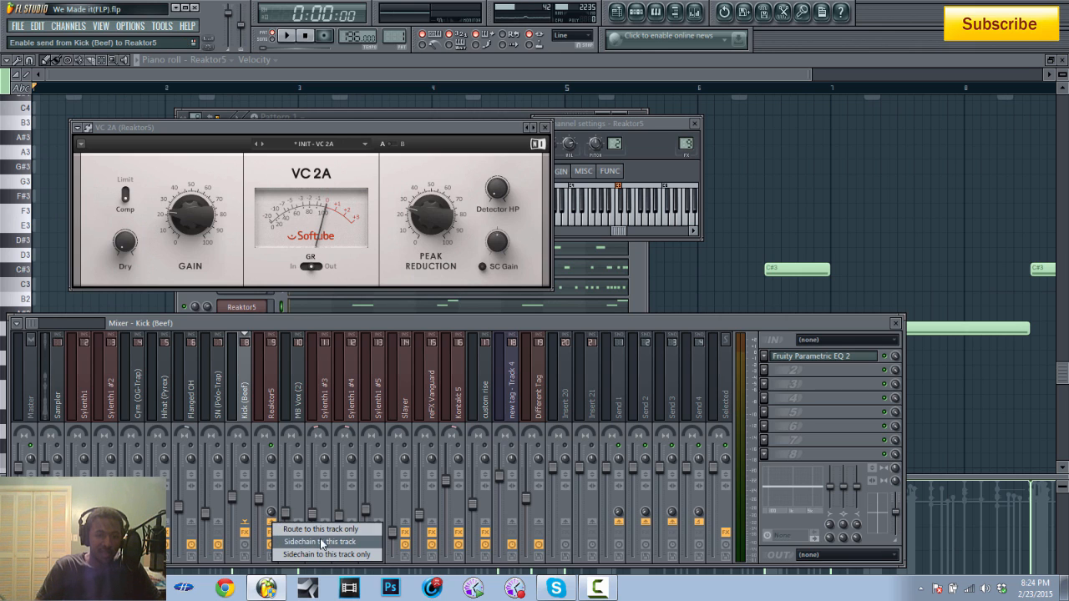
Set the Fruity Limiter on the Reaktor5 mixer track to COMP mode with Kick (Beef) as its sidechain input
{"action": "left_click", "coordinate": [277, 416]}
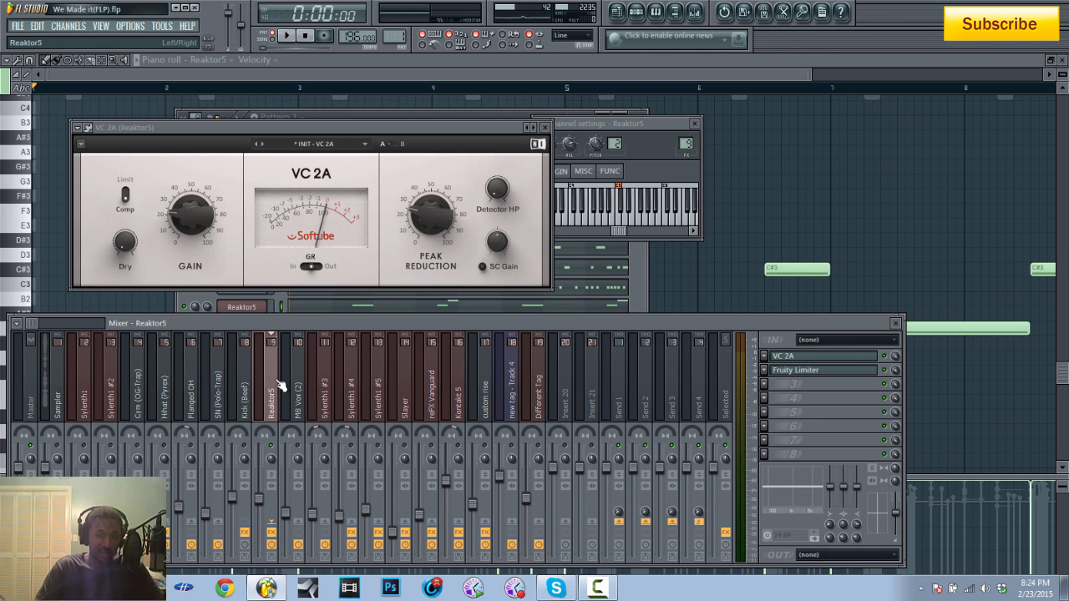
{"action": "left_click", "coordinate": [816, 373]}
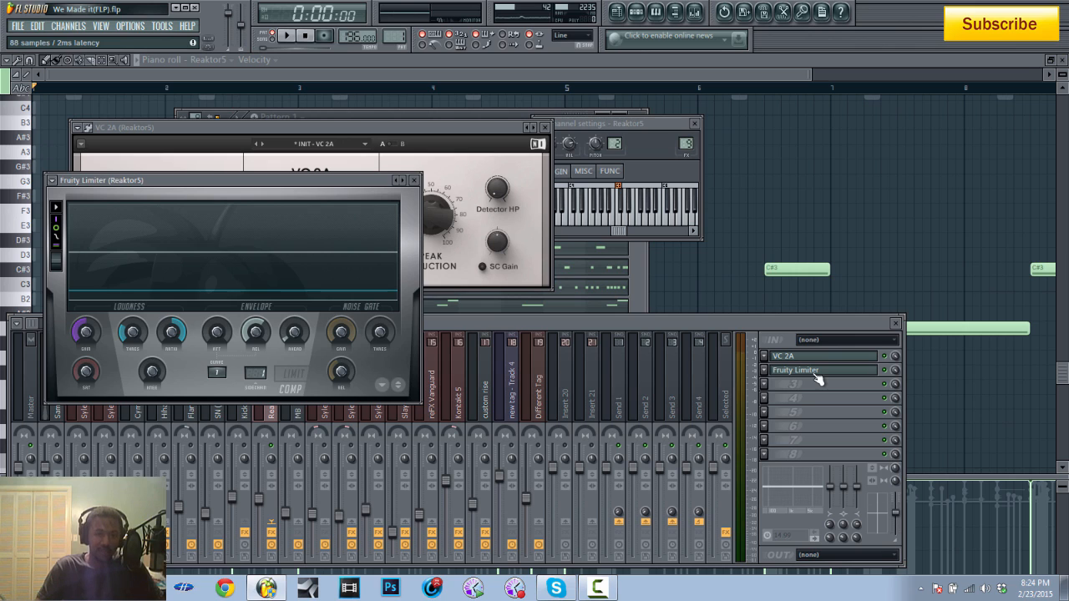
{"action": "left_click", "coordinate": [295, 374]}
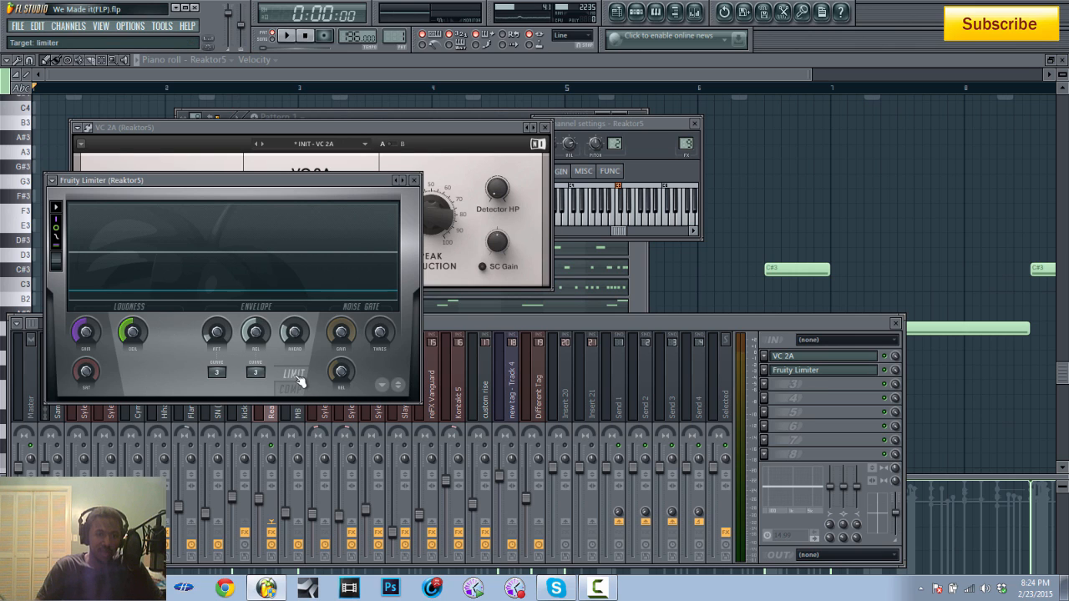
{"action": "left_click", "coordinate": [292, 389]}
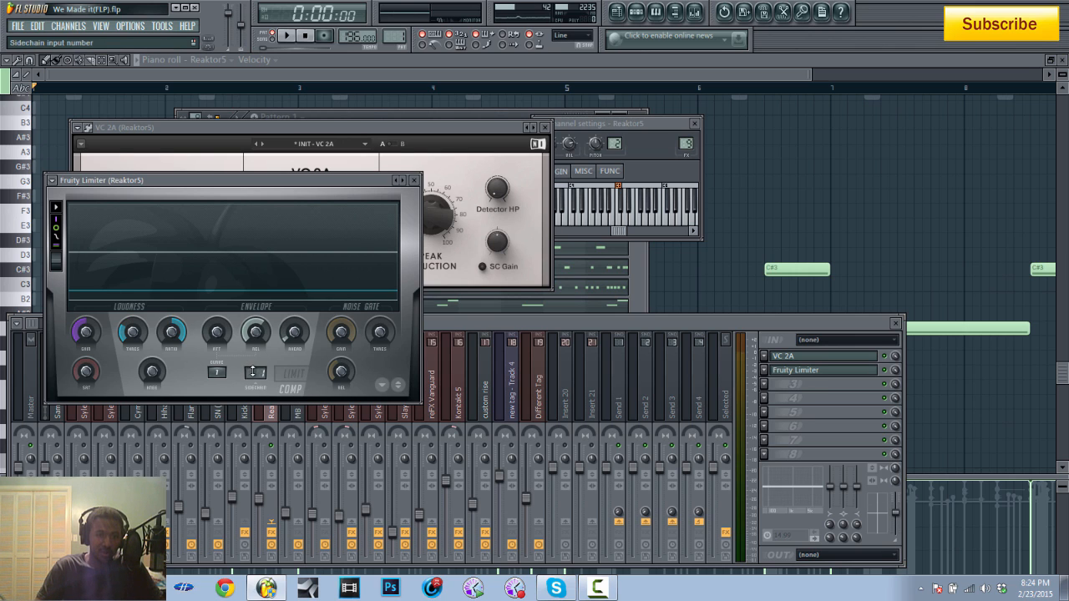
{"action": "left_click", "coordinate": [253, 372]}
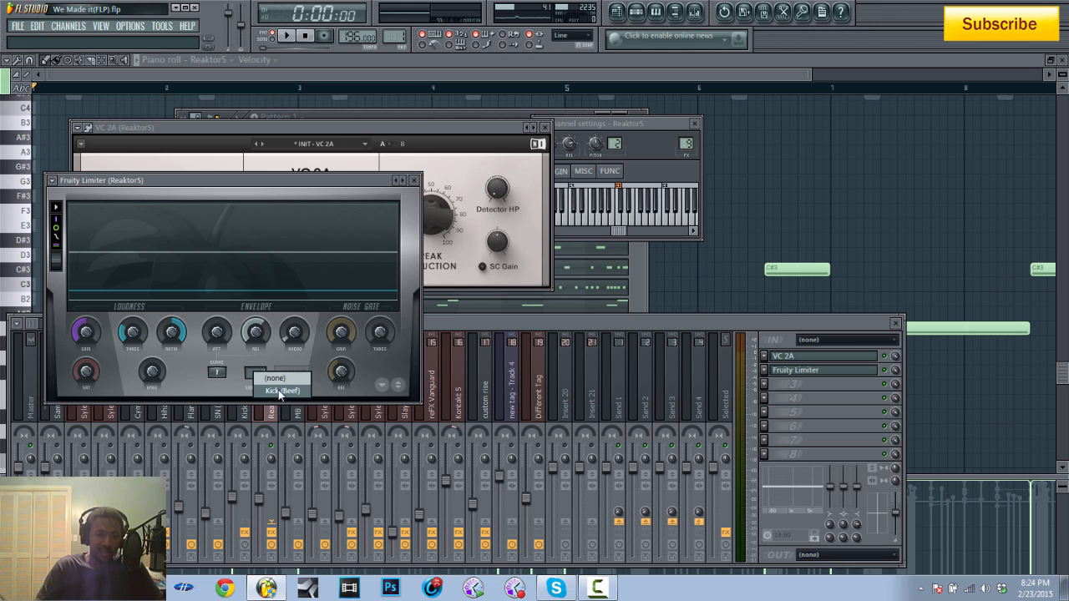
{"action": "left_click", "coordinate": [280, 391]}
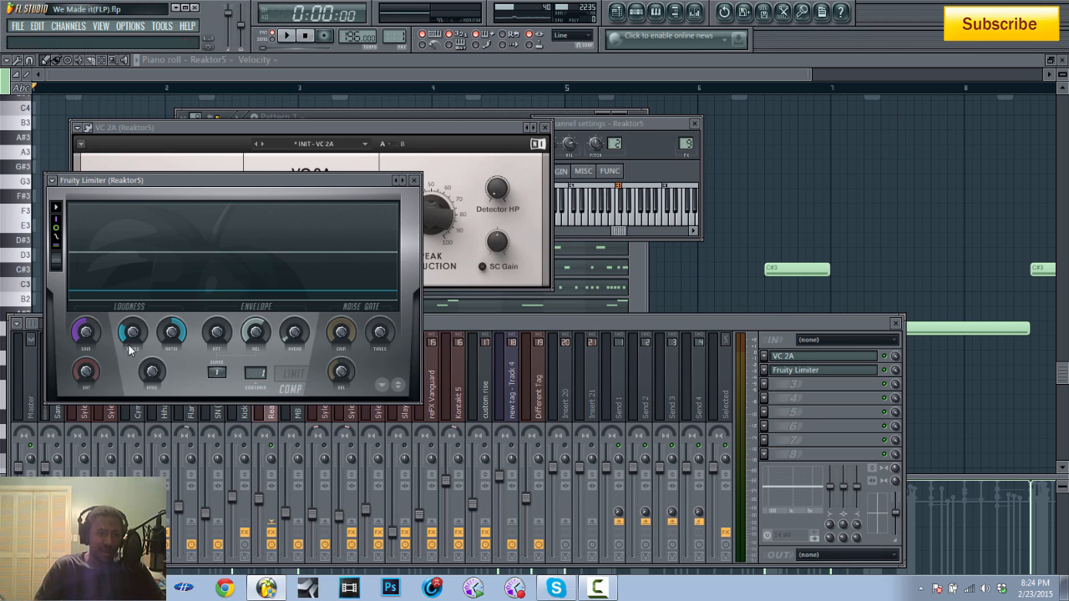
{"action": "left_click_drag", "start_coordinate": [171, 334], "coordinate": [133, 339]}
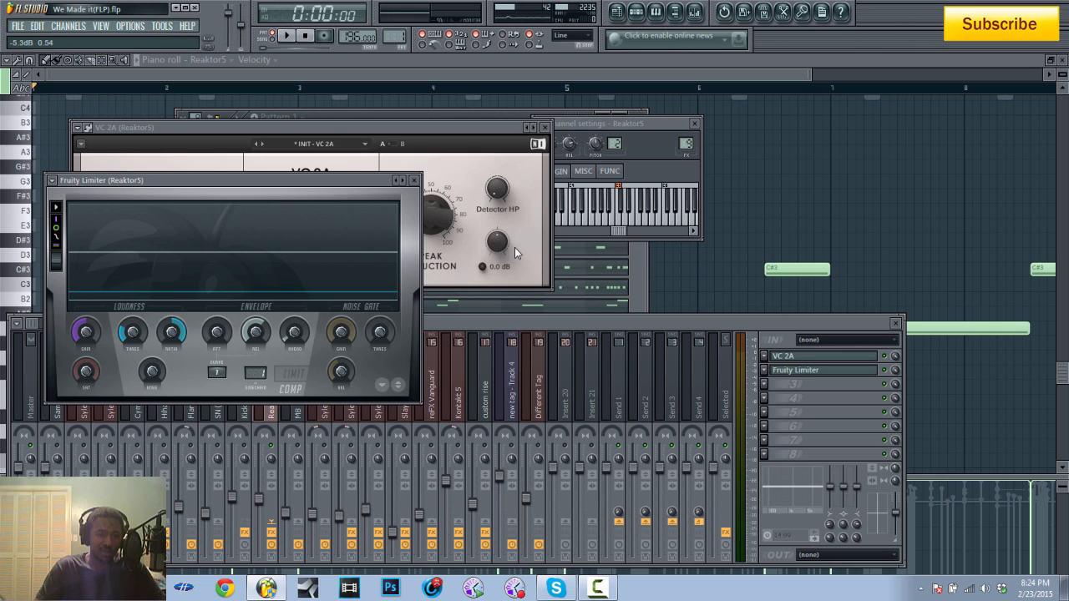
Enable the Kick (Beef) mixer track alongside Reaktor5 and play the pattern to watch the sidechain compression in the Fruity Limiter
{"action": "left_click", "coordinate": [286, 36]}
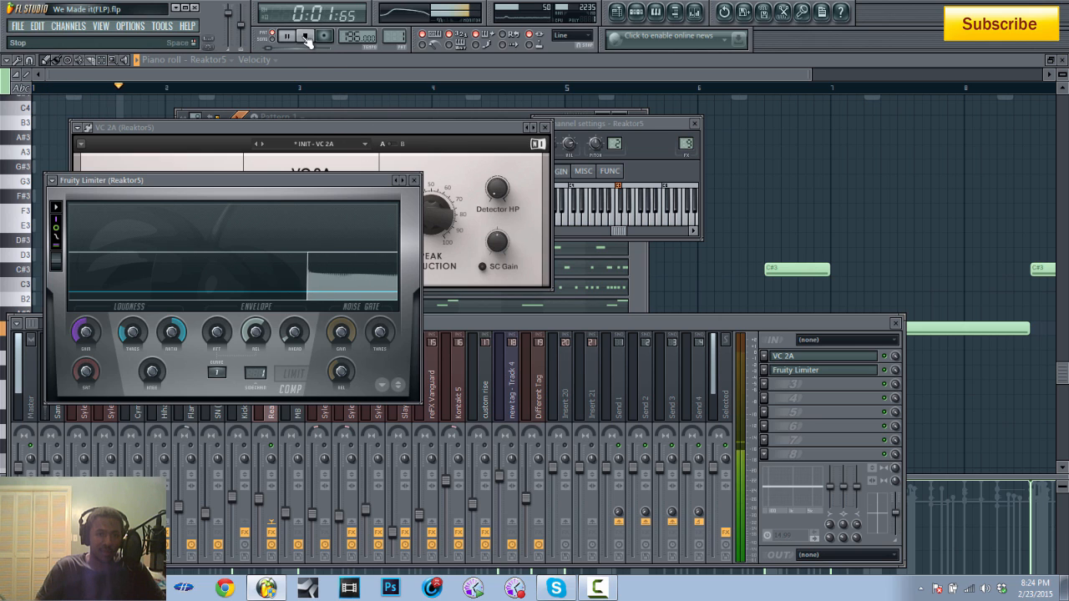
{"action": "left_click", "coordinate": [305, 36]}
{"action": "left_click", "coordinate": [256, 442]}
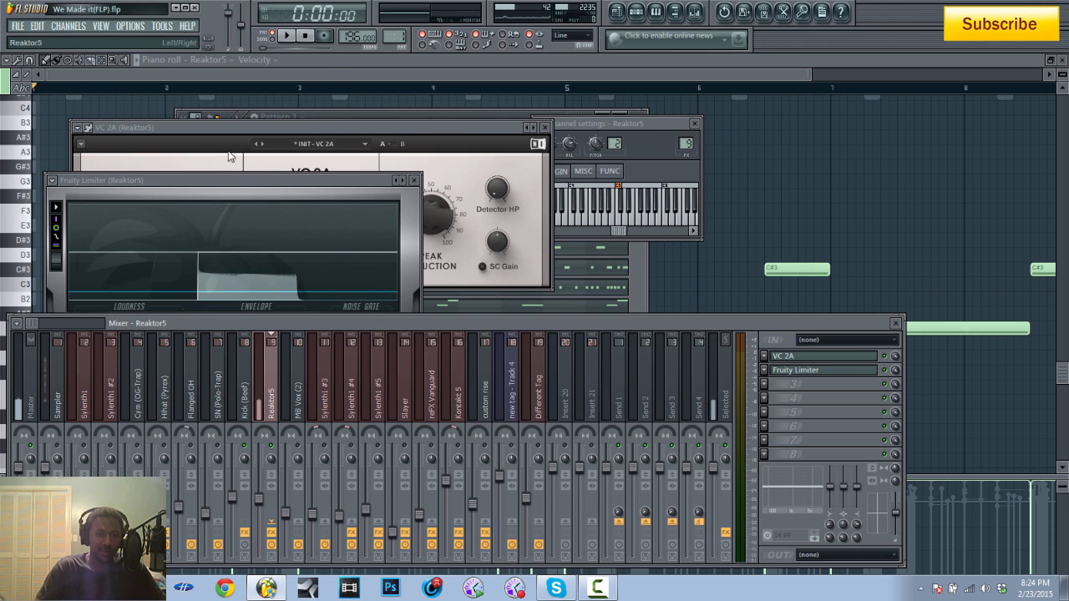
{"action": "left_click", "coordinate": [292, 35]}
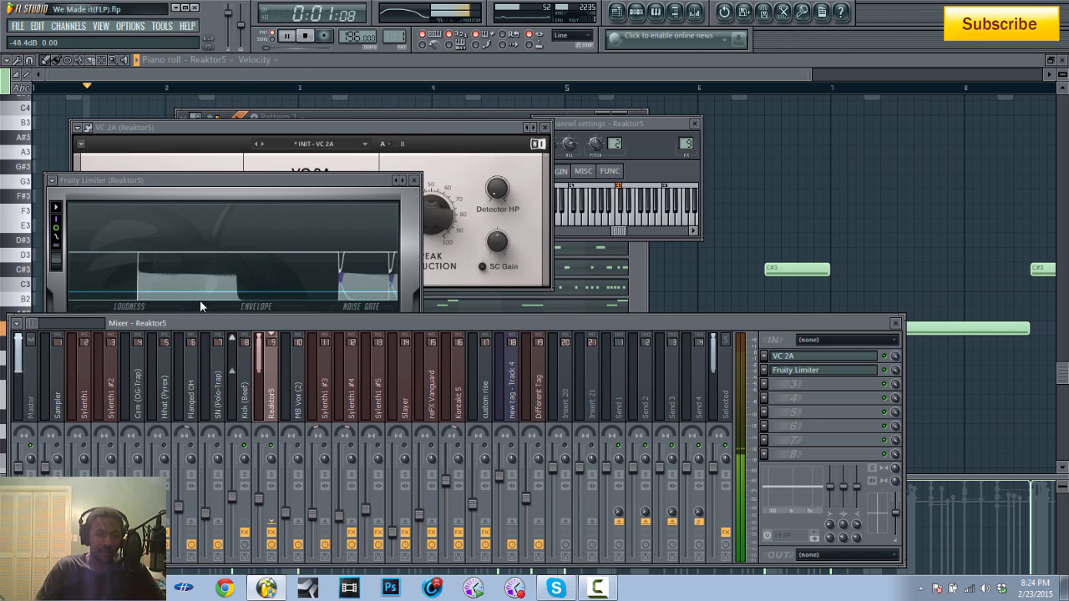
{"action": "left_click", "coordinate": [239, 181]}
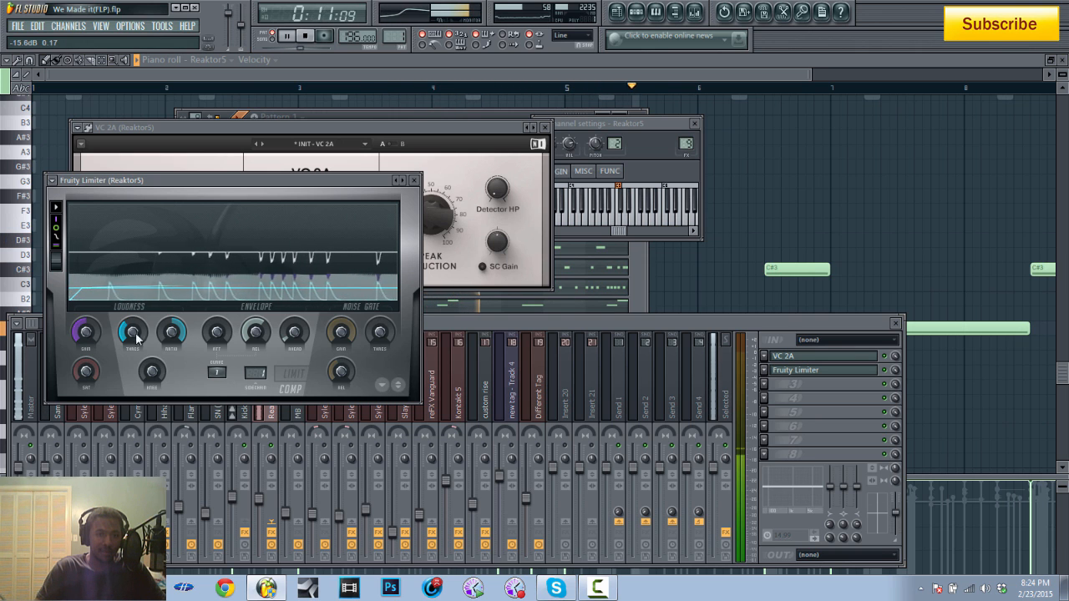
{"action": "left_click", "coordinate": [306, 37]}
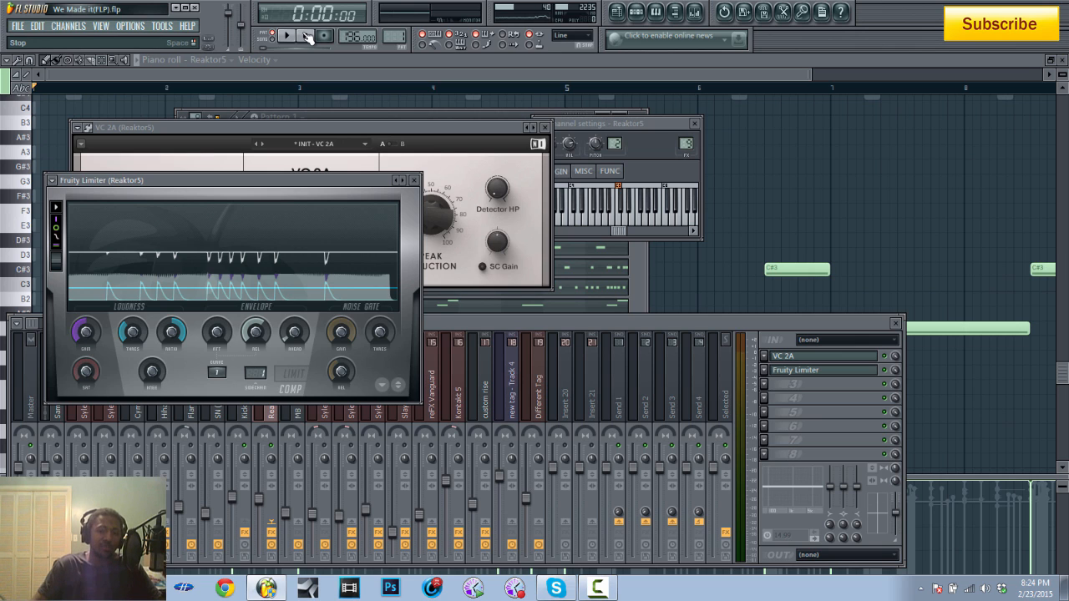
Review the Fruity Parametric EQ 2 curve on the Kick (Beef) mixer track, and close the plugin window
{"action": "left_click", "coordinate": [506, 325]}
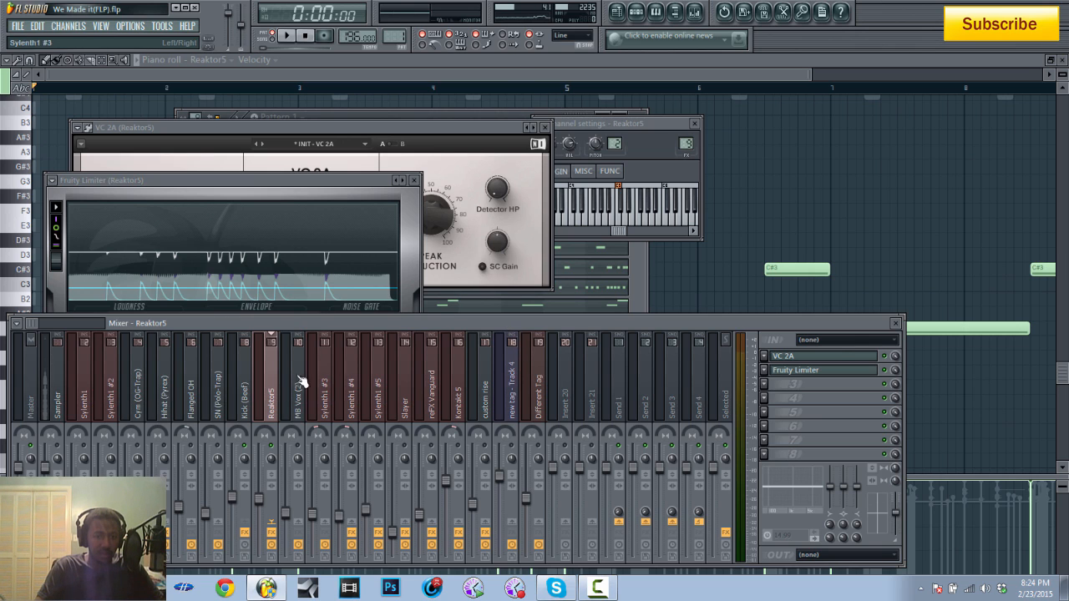
{"action": "left_click", "coordinate": [247, 393]}
{"action": "left_click", "coordinate": [844, 357]}
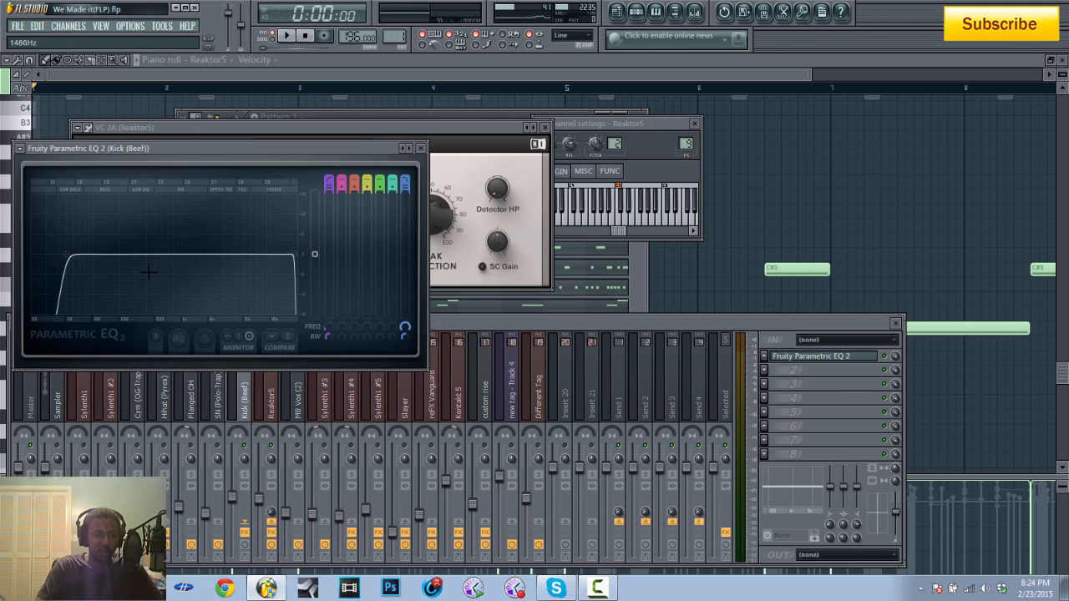
{"action": "left_click", "coordinate": [420, 149]}
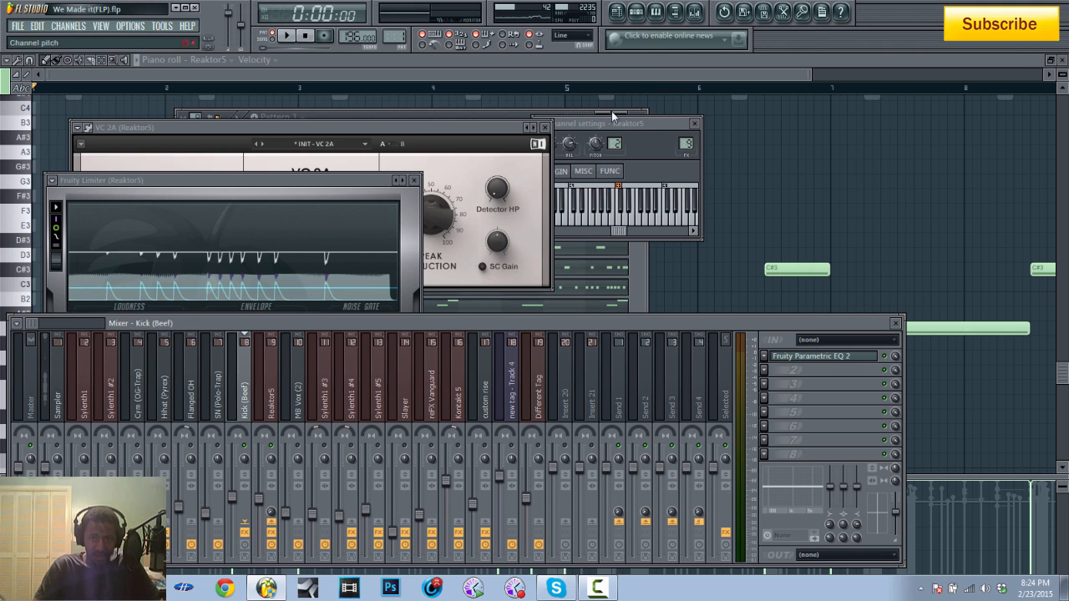
Select bars 17 to 33 of the arrangement in the playlist and start playback there
{"action": "left_click", "coordinate": [617, 13]}
{"action": "scroll", "coordinate": [307, 398], "scroll_direction": "down", "scroll_amount": 4}
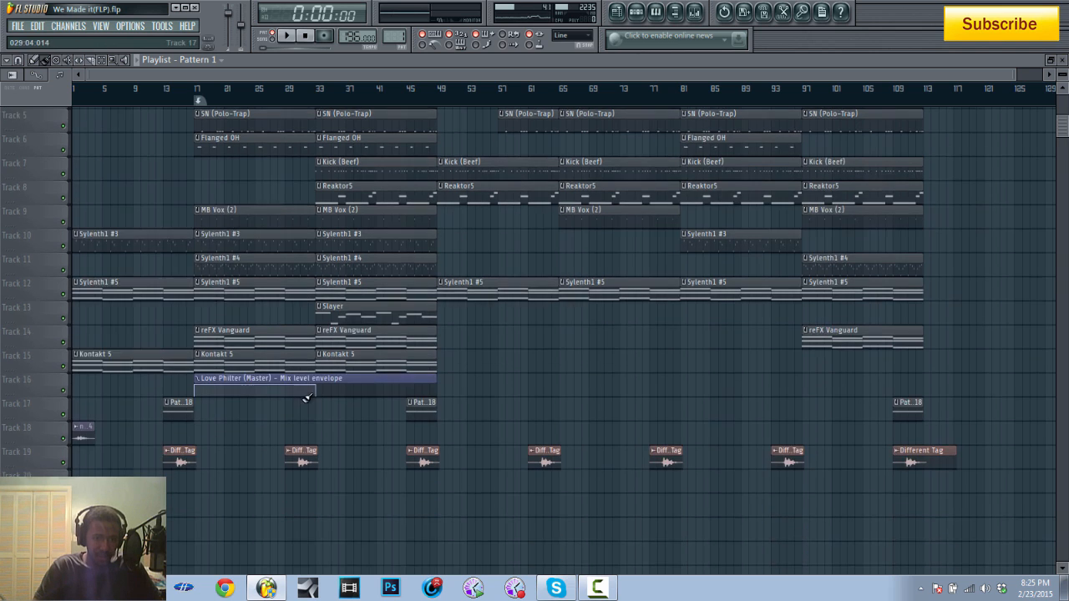
{"action": "scroll", "coordinate": [258, 467], "scroll_direction": "down", "scroll_amount": 1}
{"action": "scroll", "coordinate": [259, 469], "scroll_direction": "up", "scroll_amount": 2}
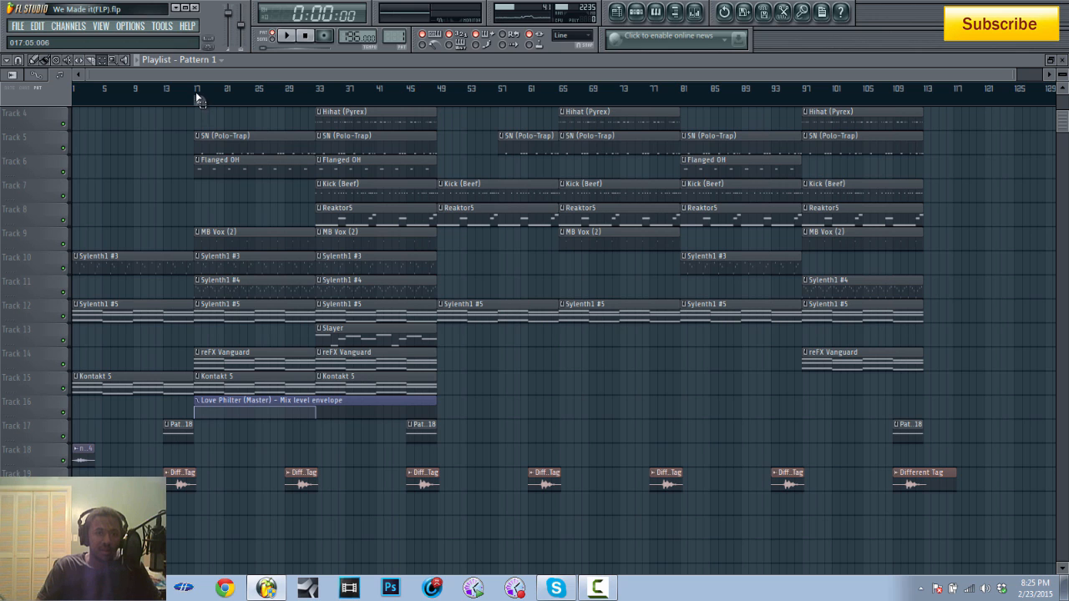
{"action": "left_click_drag", "start_coordinate": [198, 99], "coordinate": [303, 99]}
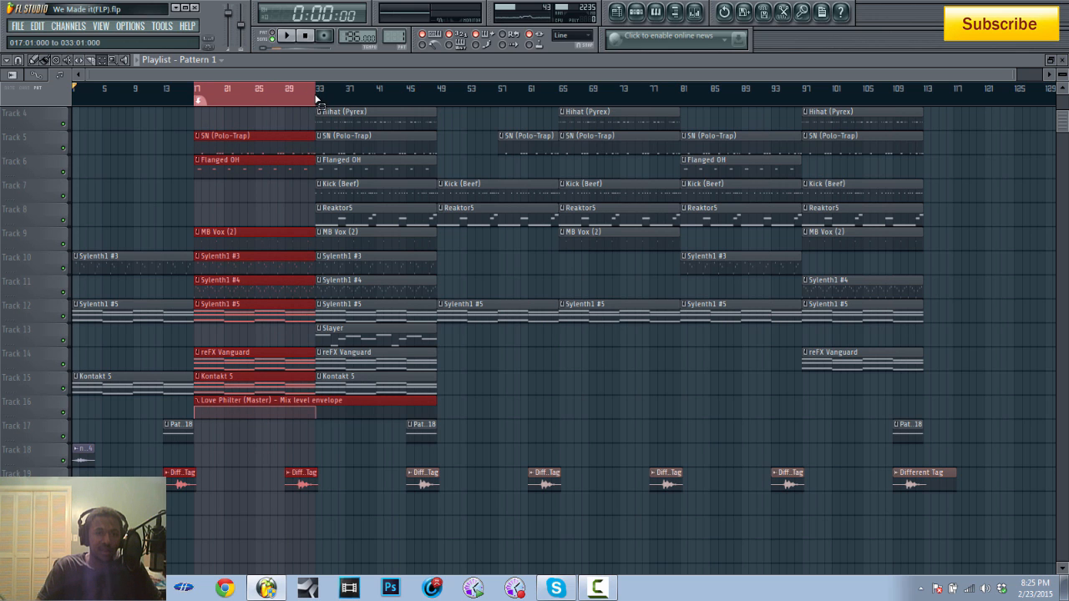
{"action": "key", "text": "space"}
Show the Master track's effects, the mix level options of Fruity Love Philter, and its plugin settings
{"action": "left_click", "coordinate": [694, 12]}
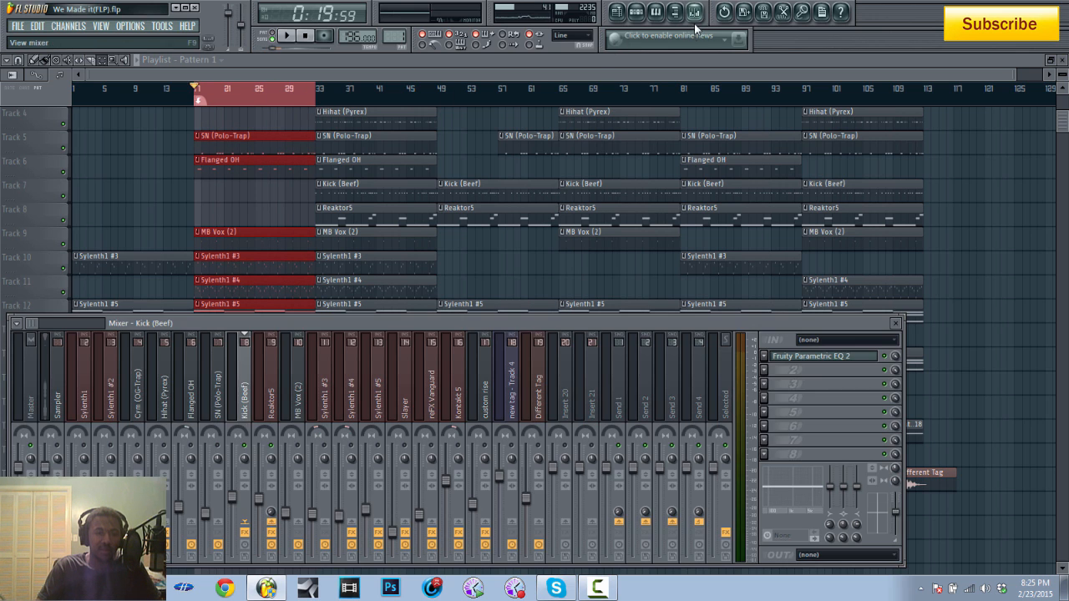
{"action": "left_click", "coordinate": [39, 384]}
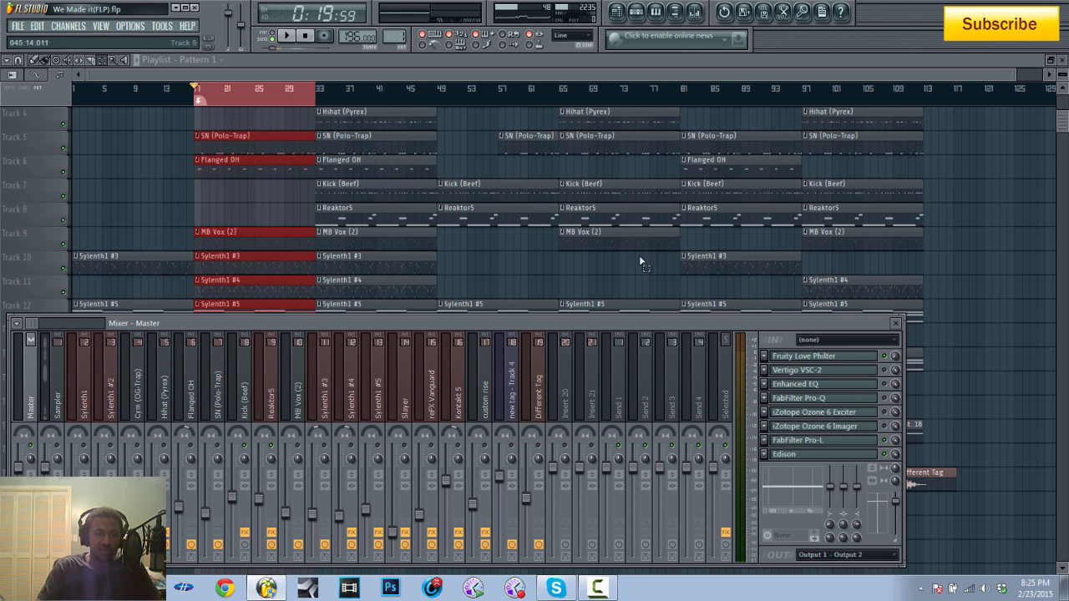
{"action": "right_click", "coordinate": [896, 357]}
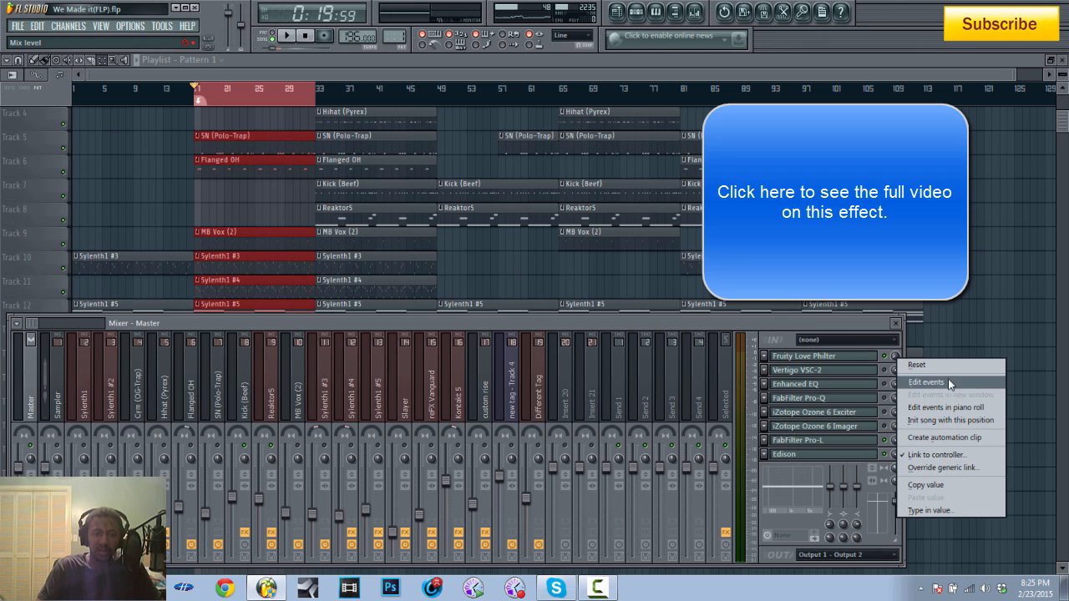
{"action": "left_click", "coordinate": [58, 448]}
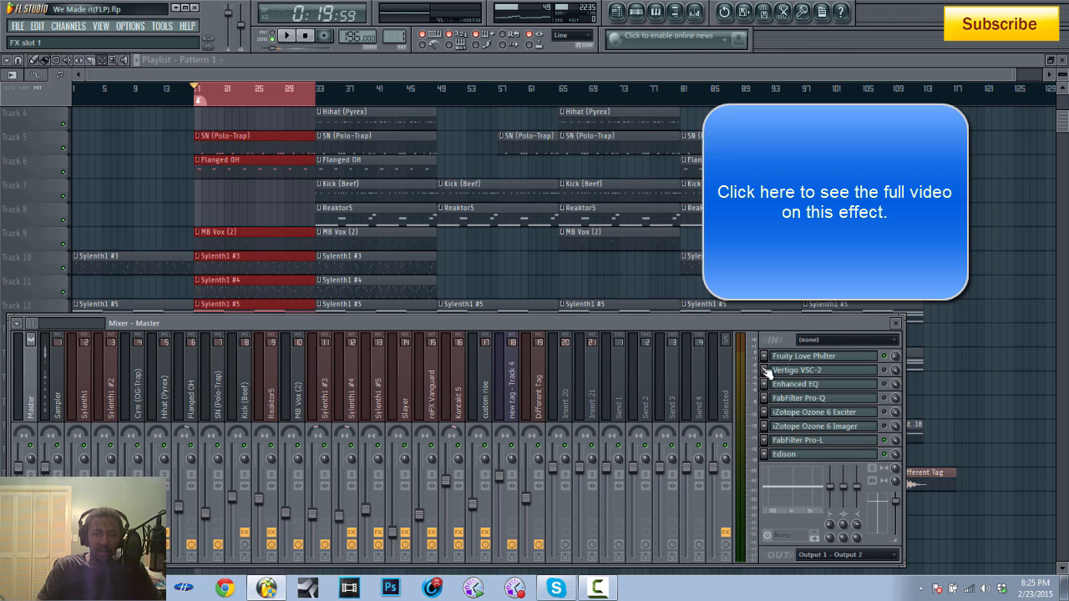
{"action": "left_click", "coordinate": [810, 356]}
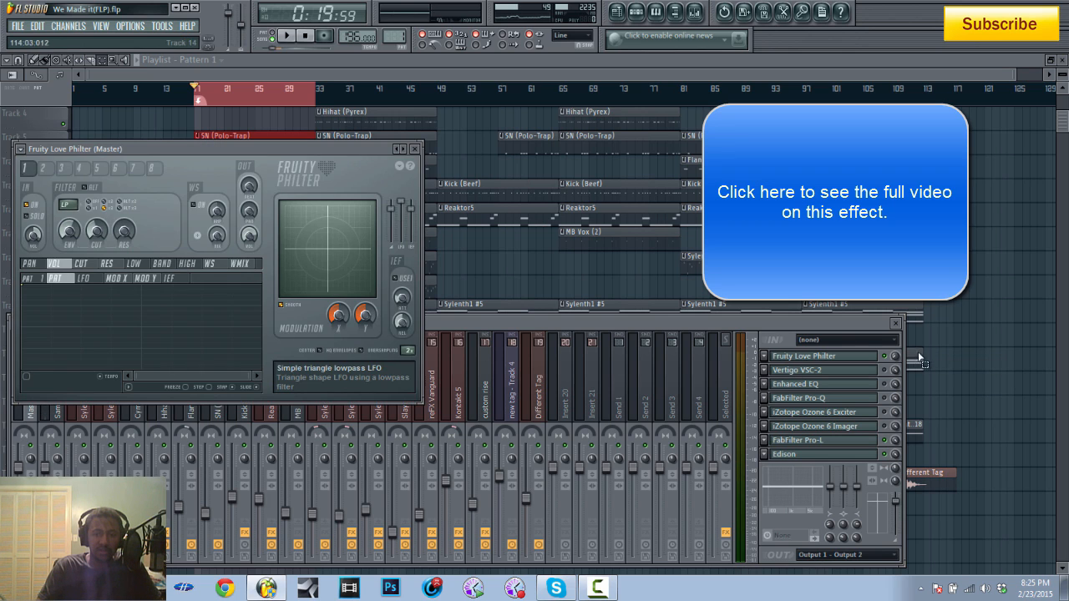
Create an automation clip for the Master track's Fruity Love Philter mix level, and delete the new clip from Track 4
{"action": "right_click", "coordinate": [896, 357]}
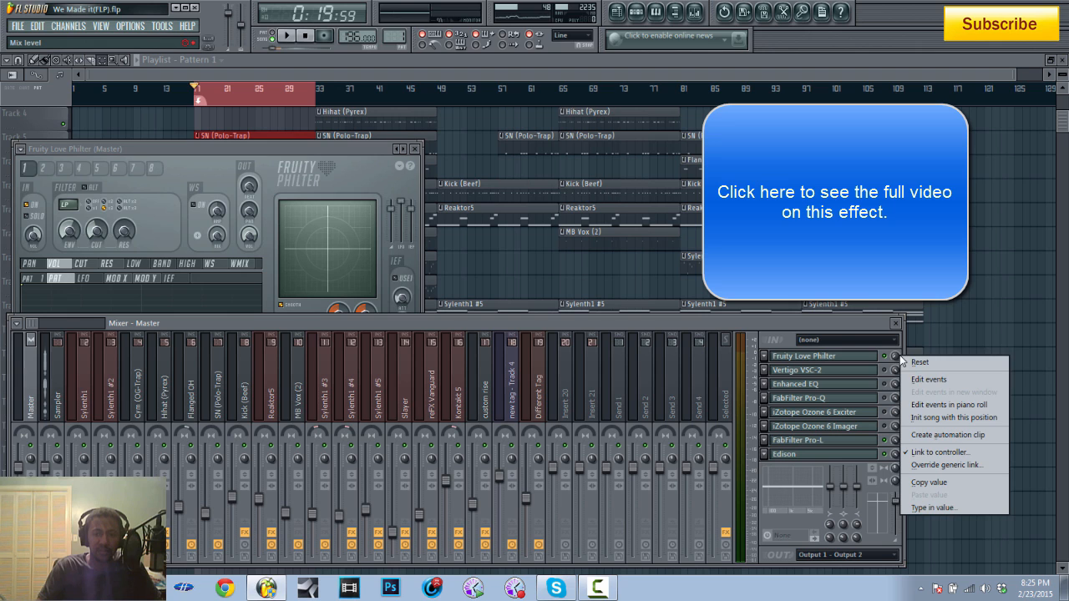
{"action": "left_click", "coordinate": [931, 435]}
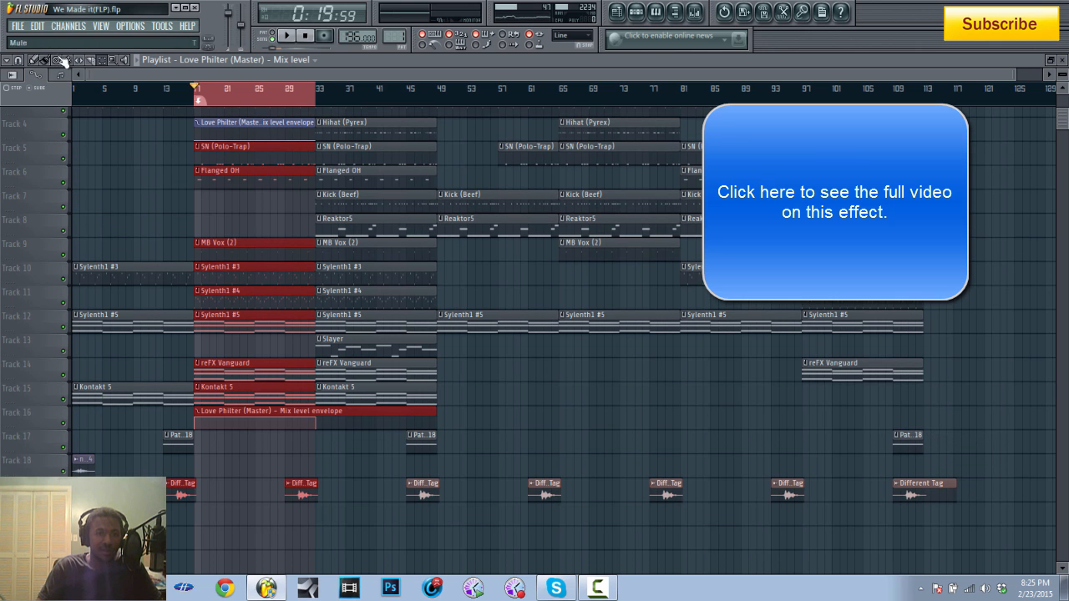
{"action": "right_click", "coordinate": [235, 119]}
Enlarge playlist Track 16 to show the Love Philter mix level envelope in detail, and clear the time selection
{"action": "scroll", "coordinate": [235, 267], "scroll_direction": "up", "scroll_amount": 1}
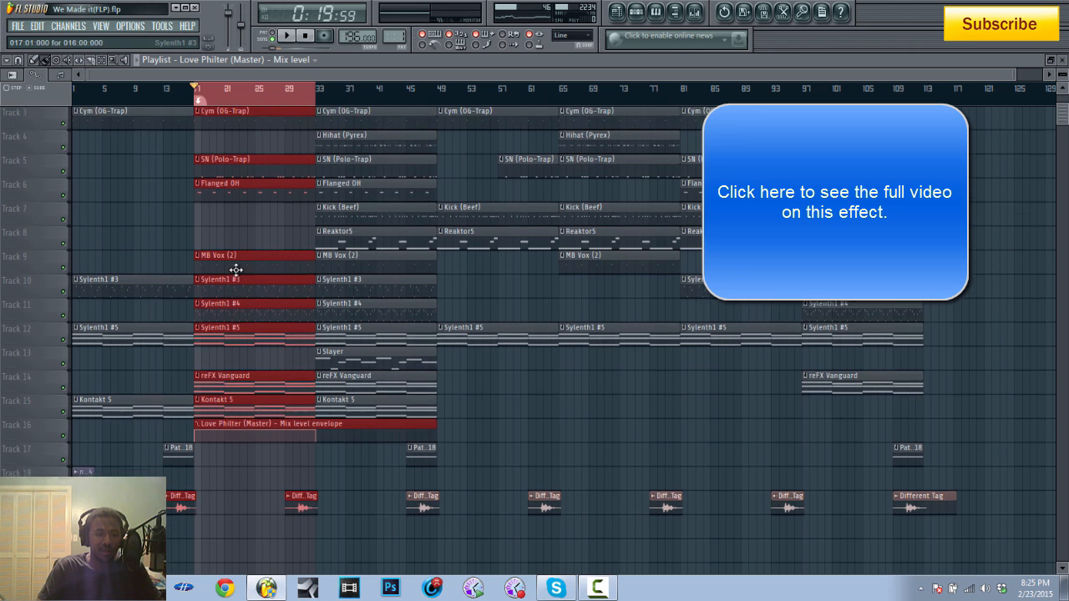
{"action": "scroll", "coordinate": [288, 94], "scroll_direction": "up", "scroll_amount": 4}
{"action": "scroll", "coordinate": [281, 158], "scroll_direction": "down", "scroll_amount": 4}
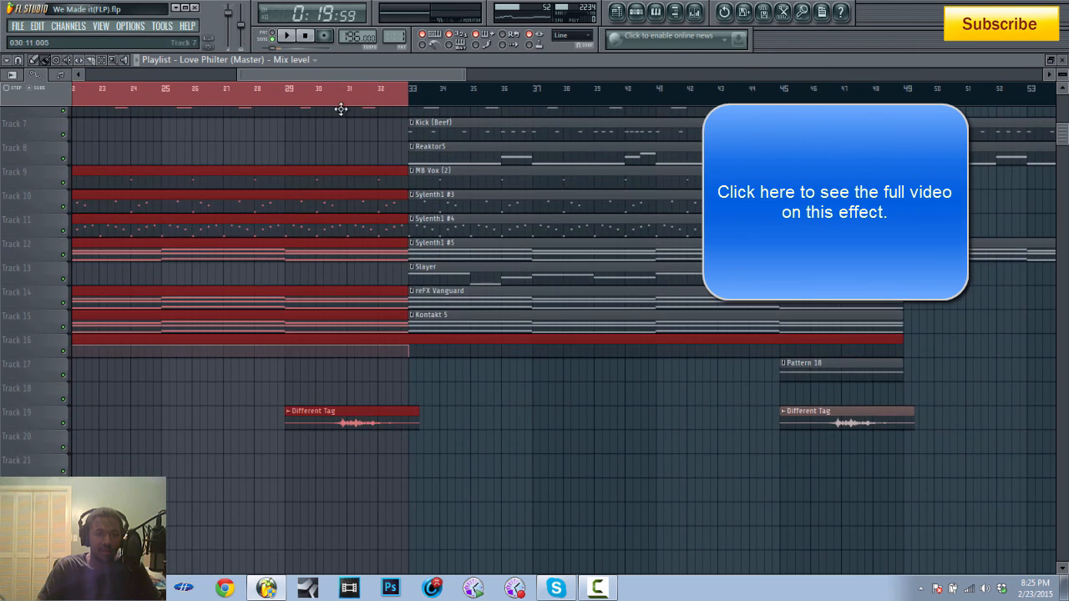
{"action": "left_click_drag", "start_coordinate": [342, 74], "coordinate": [198, 75]}
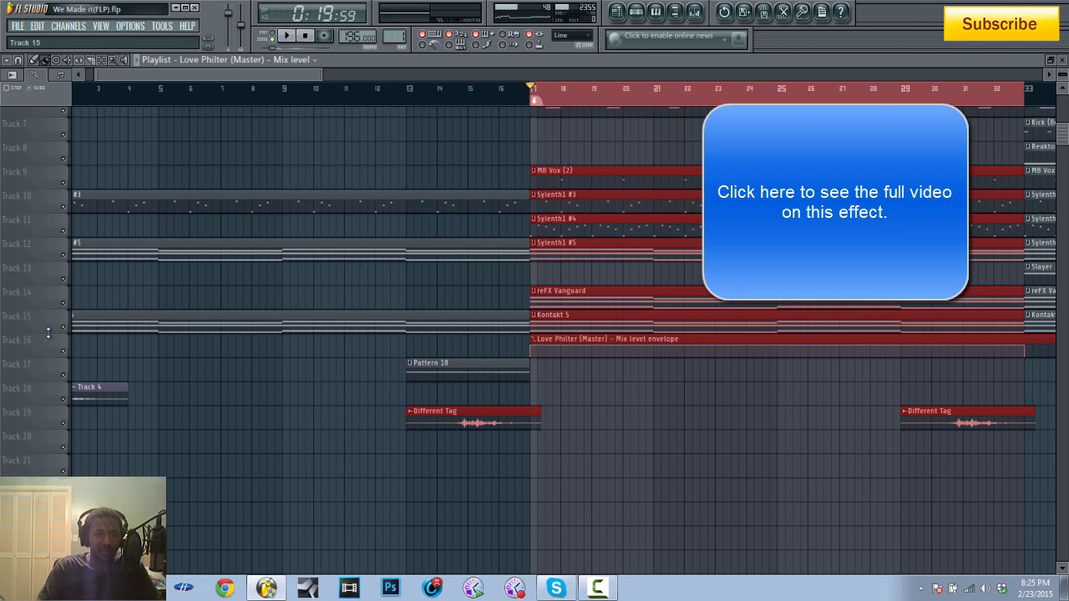
{"action": "left_click_drag", "start_coordinate": [48, 333], "coordinate": [54, 452]}
{"action": "scroll", "coordinate": [527, 215], "scroll_direction": "down", "scroll_amount": 2}
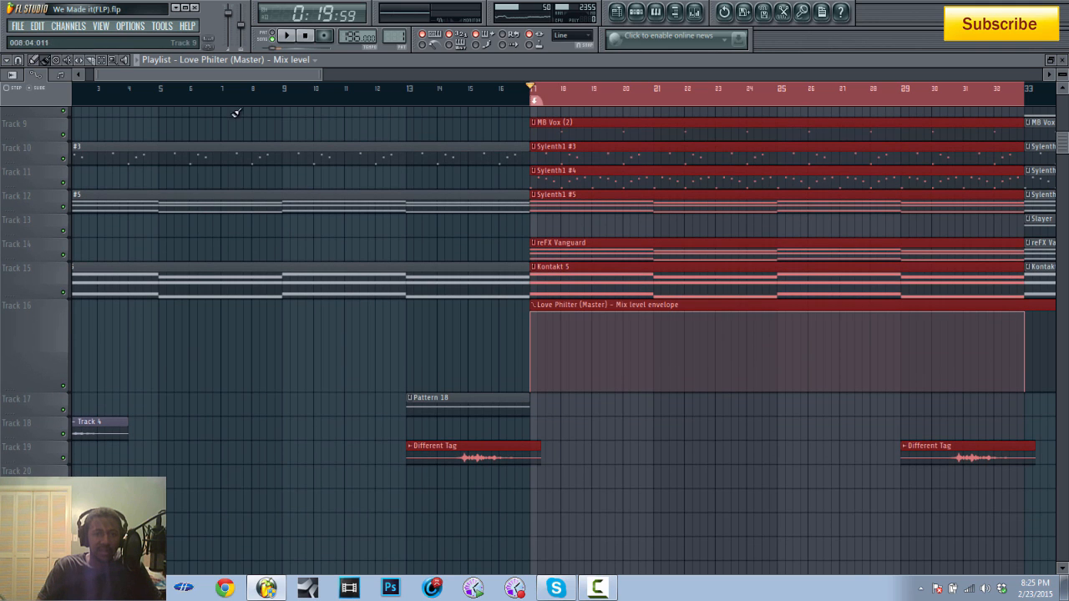
{"action": "left_click", "coordinate": [102, 61]}
{"action": "left_click", "coordinate": [528, 118]}
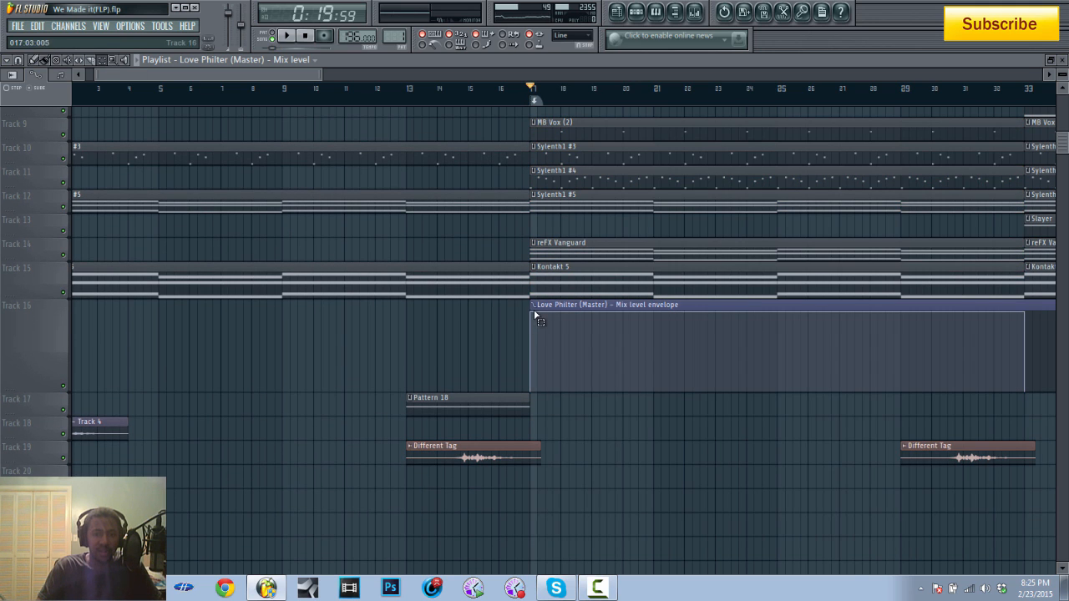
Lower the Love Philter mix level envelope's point at bar 33 to 0%, and raise it back to full level
{"action": "left_click", "coordinate": [35, 60]}
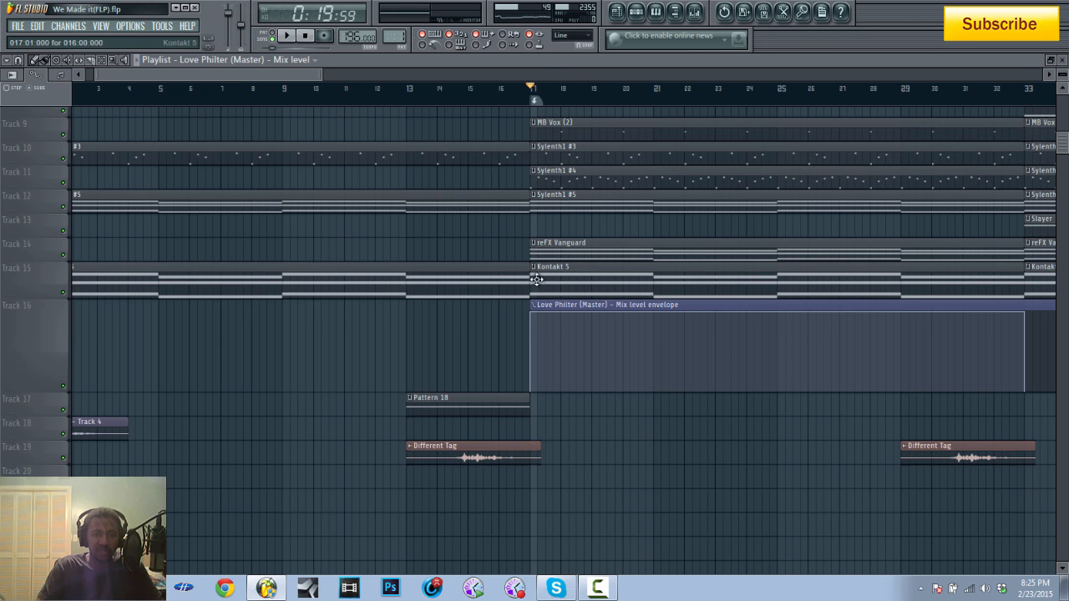
{"action": "mouse_move", "coordinate": [532, 314]}
{"action": "left_mouse_down"}
{"action": "mouse_move", "coordinate": [520, 414]}
{"action": "mouse_move", "coordinate": [537, 332]}
{"action": "mouse_move", "coordinate": [586, 333]}
{"action": "mouse_move", "coordinate": [573, 308]}
{"action": "mouse_move", "coordinate": [535, 301]}
{"action": "left_mouse_up"}
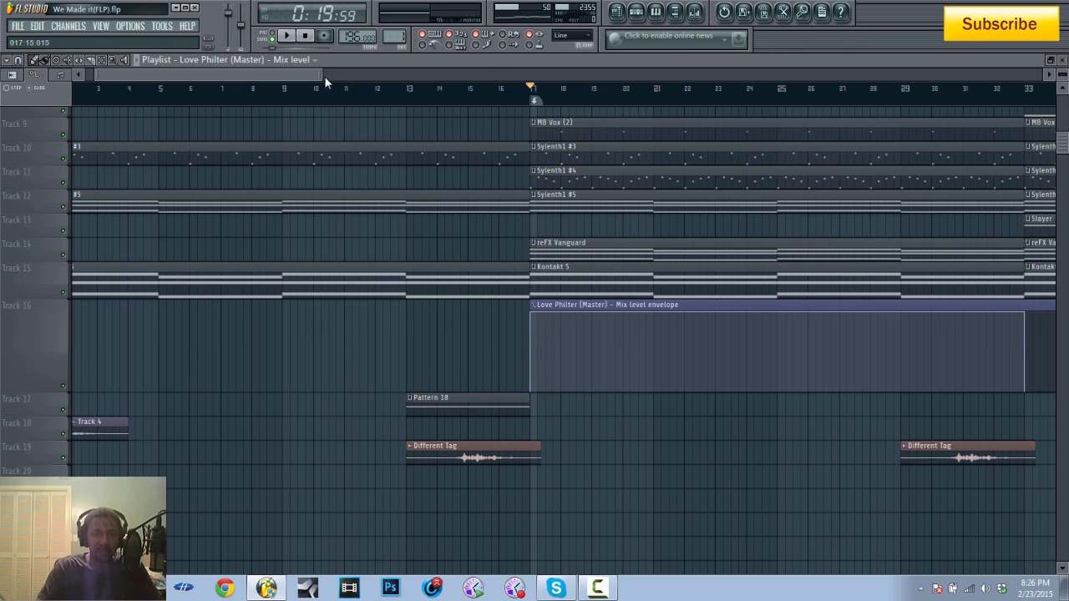
{"action": "left_click_drag", "start_coordinate": [320, 75], "coordinate": [416, 82]}
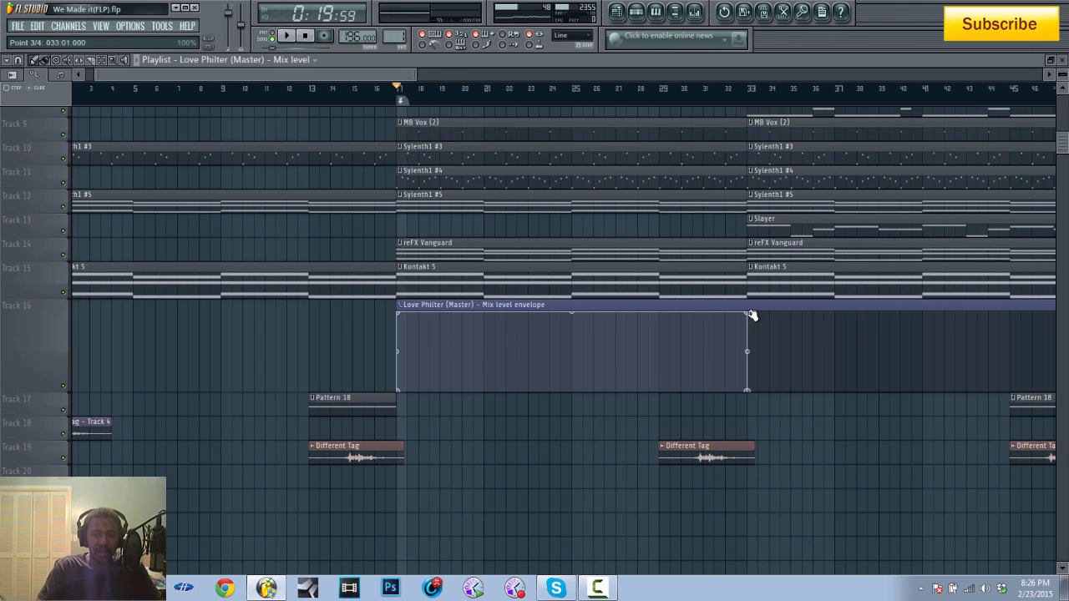
{"action": "left_click_drag", "start_coordinate": [748, 314], "coordinate": [740, 394]}
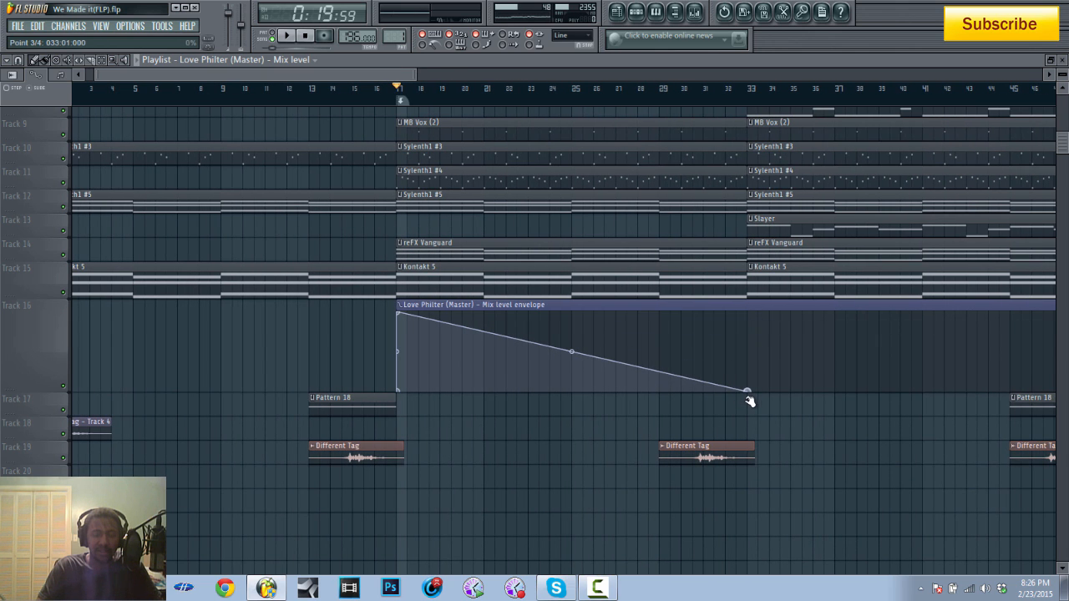
{"action": "left_click_drag", "start_coordinate": [750, 402], "coordinate": [742, 310]}
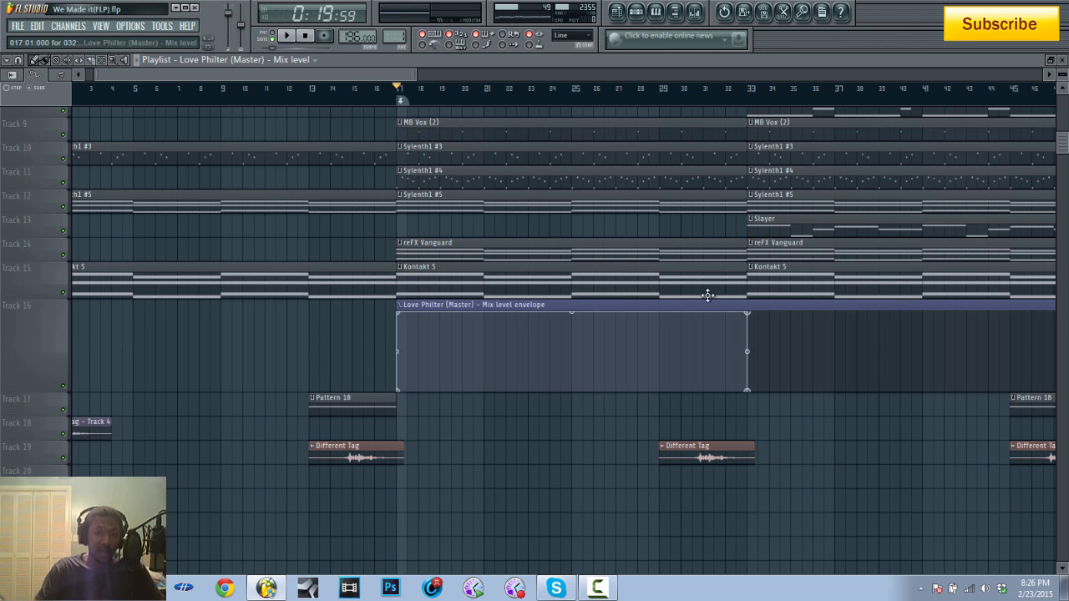
Set the song to initialize with the current mix level position of the Master track's Fruity Love Philter
{"action": "left_click", "coordinate": [700, 16]}
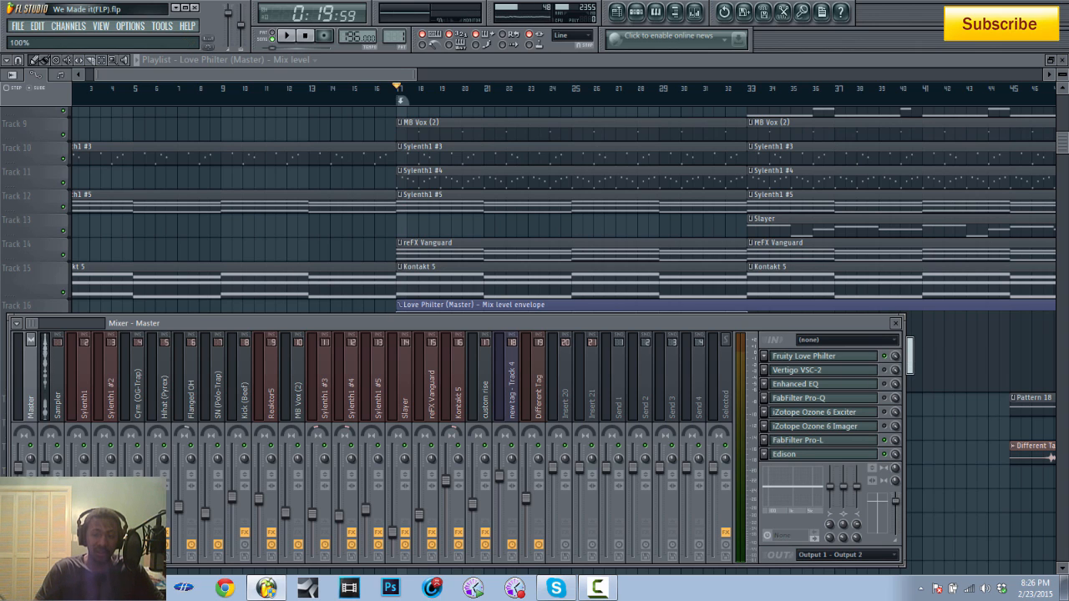
{"action": "right_click", "coordinate": [895, 357]}
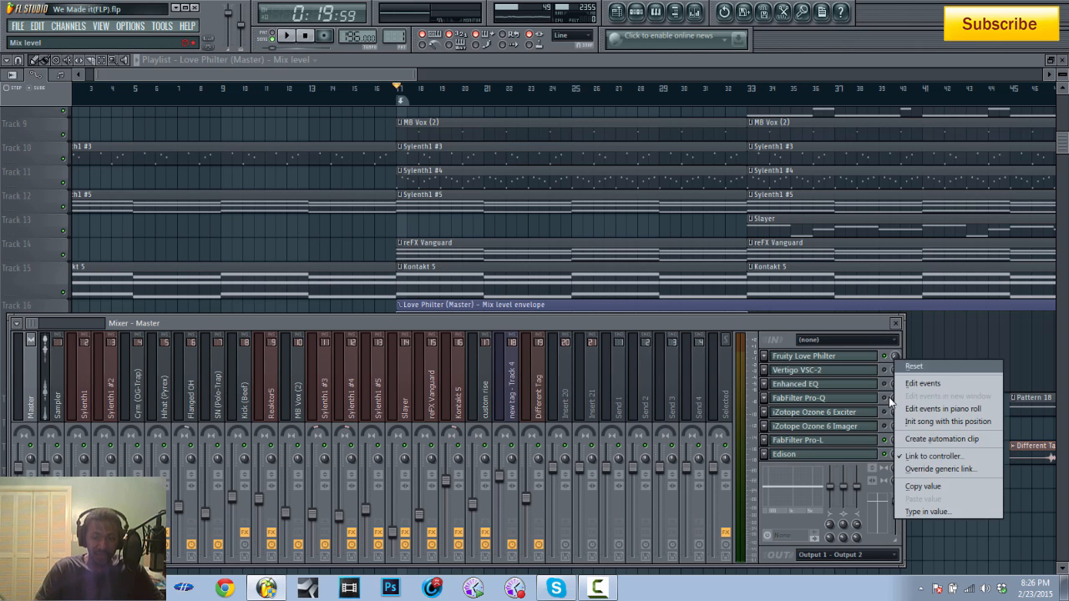
{"action": "left_click", "coordinate": [968, 423]}
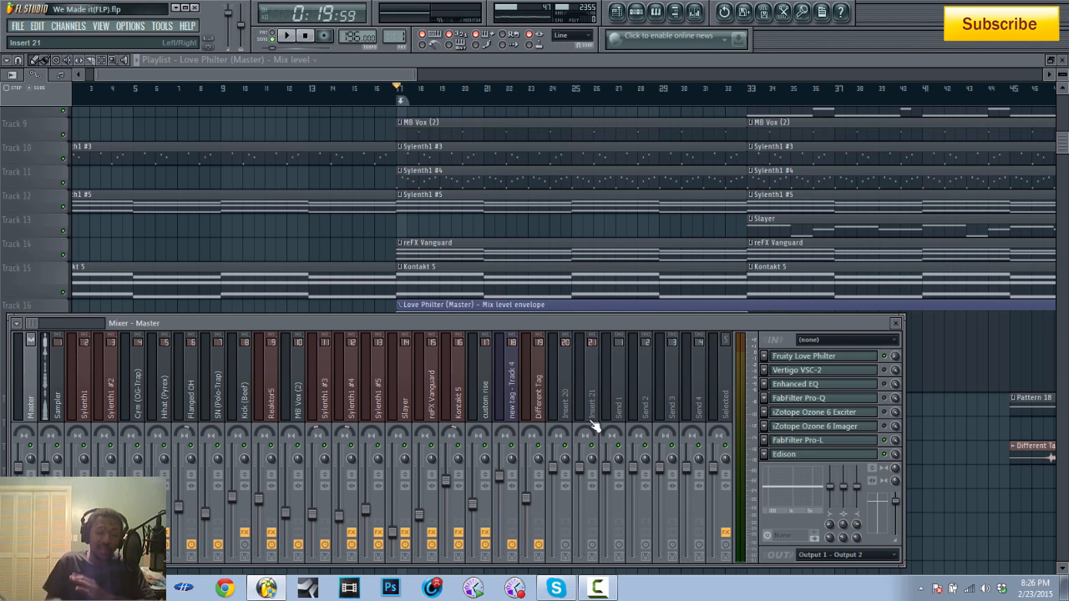
{"action": "left_click", "coordinate": [895, 324]}
Shrink playlist Track 16, holding the Love Philter mix level envelope, to a compact height like its neighbouring tracks
{"action": "left_click_drag", "start_coordinate": [413, 79], "coordinate": [499, 83]}
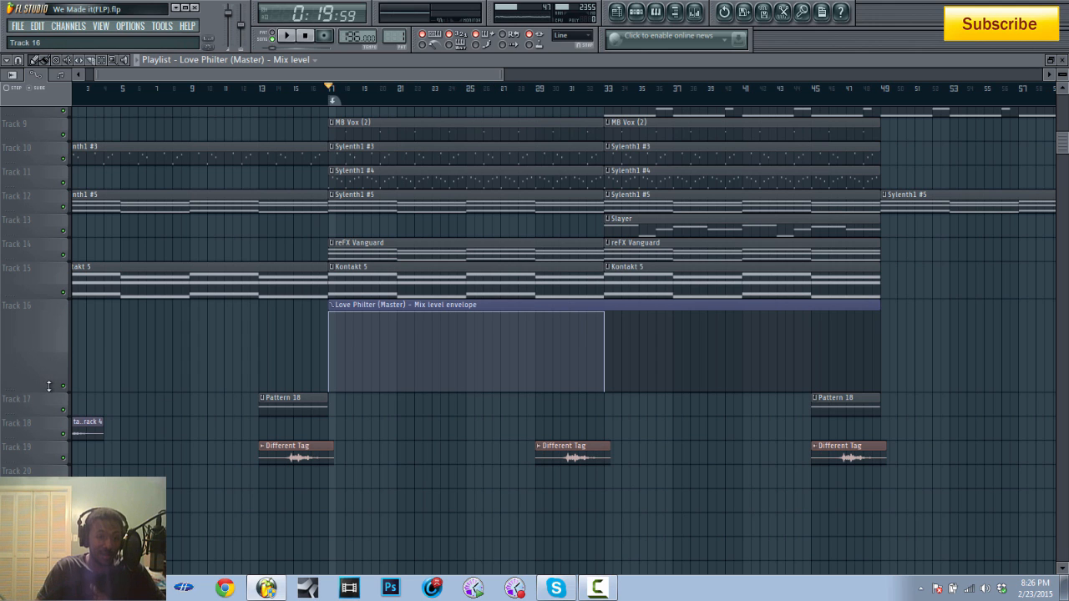
{"action": "left_click_drag", "start_coordinate": [55, 390], "coordinate": [63, 320]}
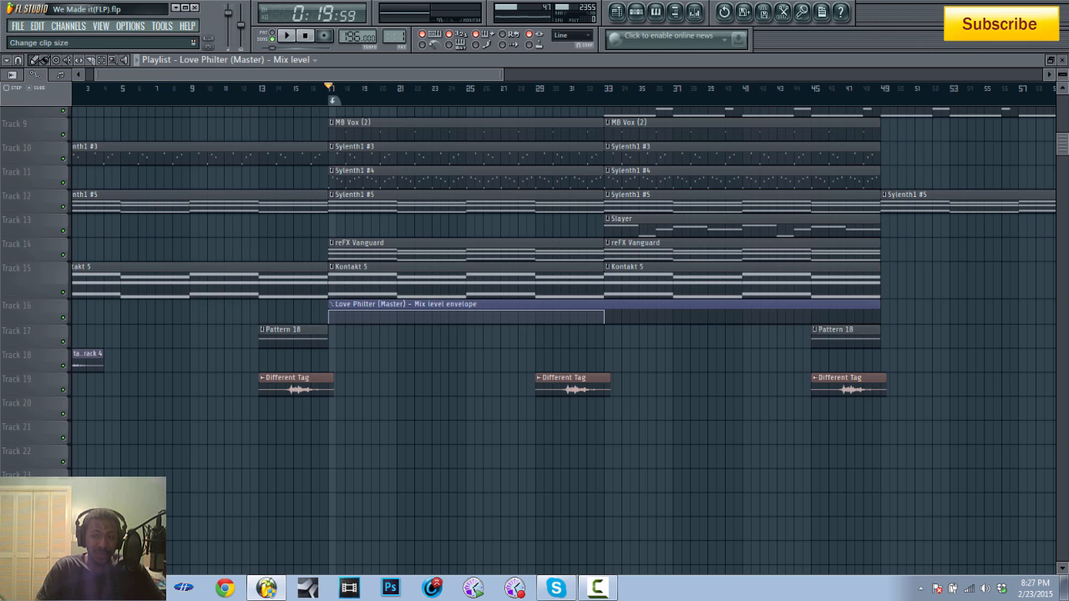
{"action": "mouse_move", "coordinate": [1061, 74]}
{"action": "left_mouse_down"}
{"action": "mouse_move", "coordinate": [1062, 87]}
{"action": "mouse_move", "coordinate": [1057, 73]}
{"action": "left_mouse_up"}
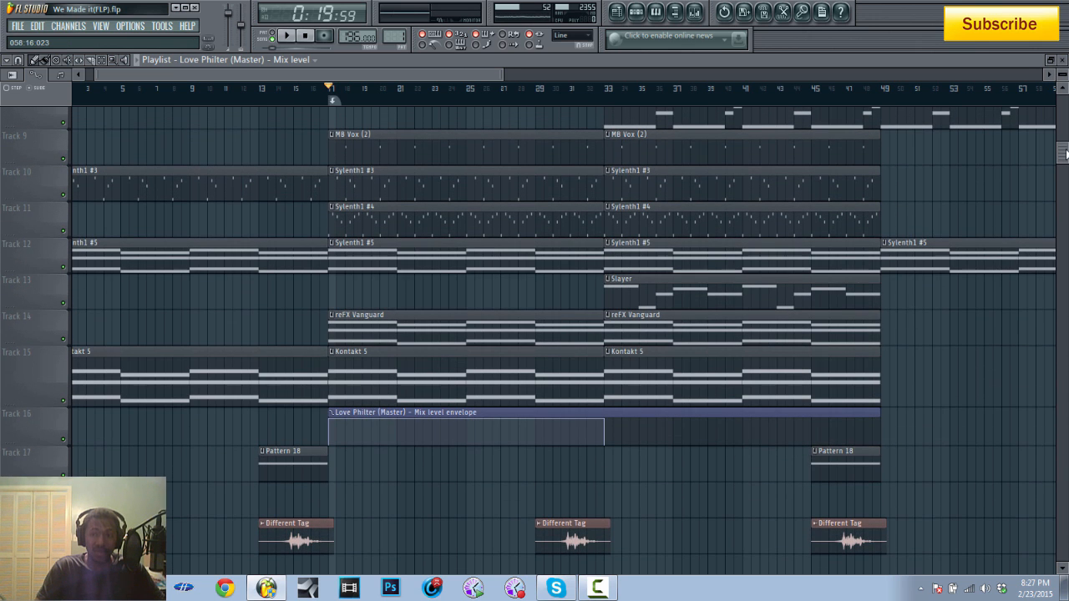
{"action": "left_click_drag", "start_coordinate": [1064, 154], "coordinate": [1062, 71]}
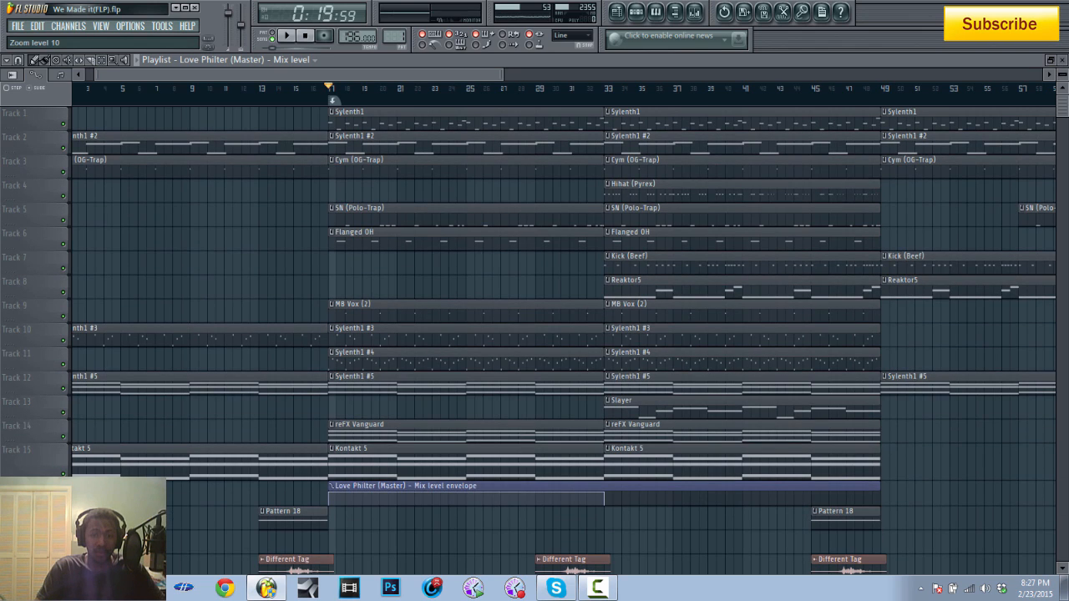
Examine the full song arrangement across the playlist tracks, from the intro at bar 1 to the final section ending near bar 113
{"action": "scroll", "coordinate": [494, 108], "scroll_direction": "down", "scroll_amount": 2}
{"action": "scroll", "coordinate": [499, 106], "scroll_direction": "down", "scroll_amount": 2, "text": "ctrl"}
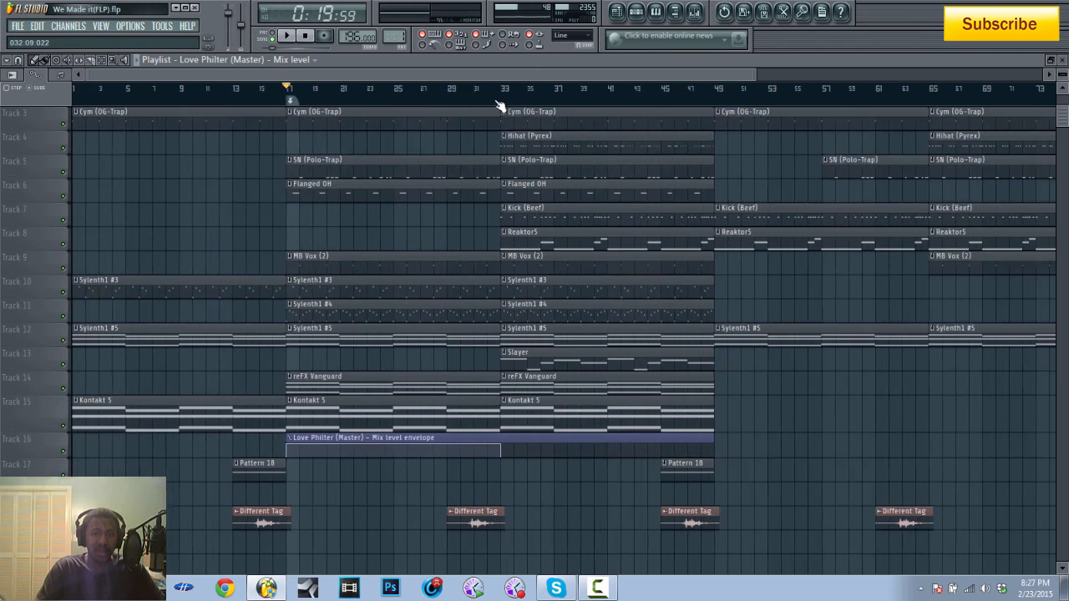
{"action": "scroll", "coordinate": [508, 183], "scroll_direction": "down", "scroll_amount": 2, "text": "ctrl"}
{"action": "scroll", "coordinate": [510, 184], "scroll_direction": "up", "scroll_amount": 2}
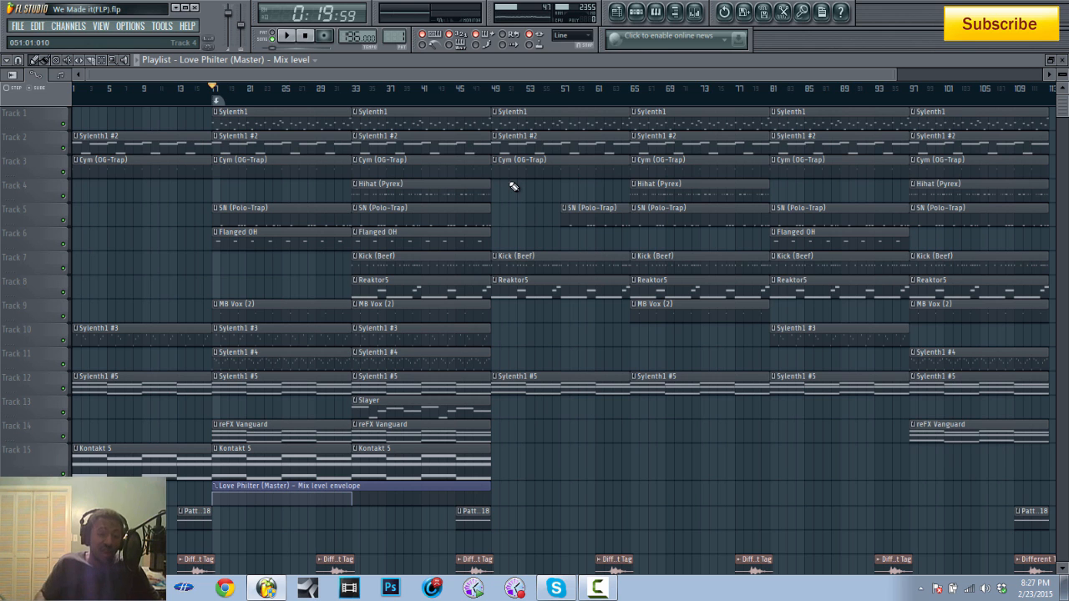
{"action": "scroll", "coordinate": [537, 198], "scroll_direction": "down", "scroll_amount": 3}
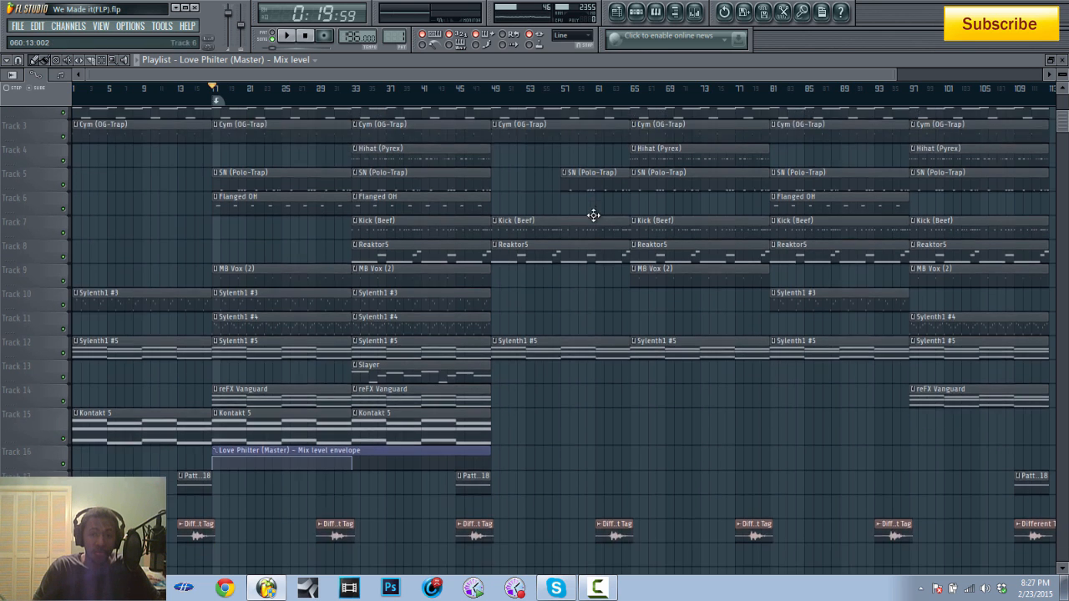
{"action": "scroll", "coordinate": [526, 315], "scroll_direction": "up", "scroll_amount": 3}
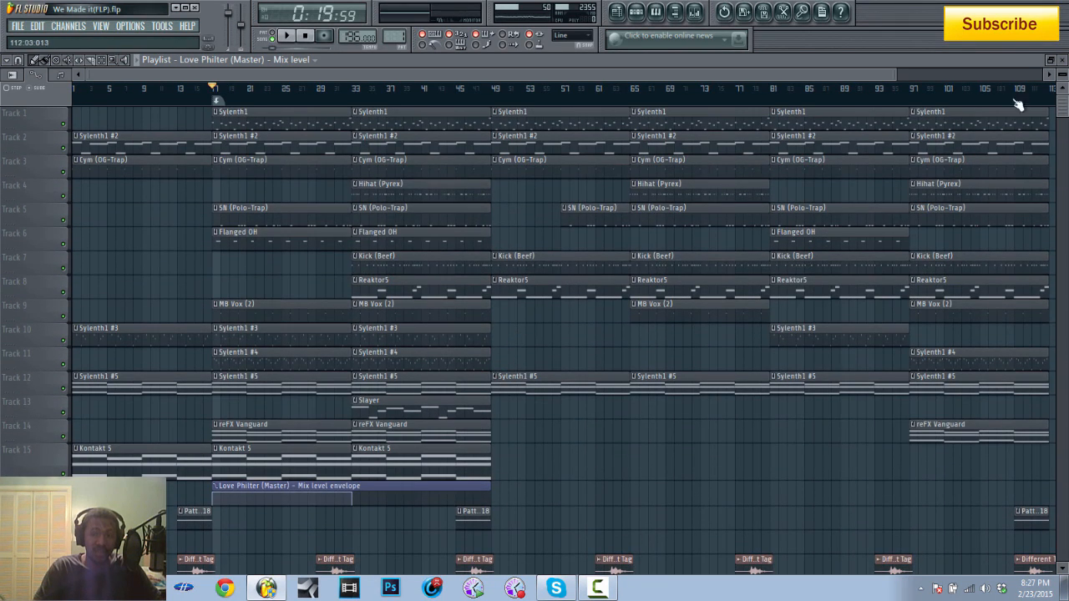
{"action": "scroll", "coordinate": [981, 105], "scroll_direction": "down", "scroll_amount": 3}
{"action": "scroll", "coordinate": [974, 107], "scroll_direction": "down", "scroll_amount": 1}
{"action": "scroll", "coordinate": [268, 309], "scroll_direction": "down", "scroll_amount": 5}
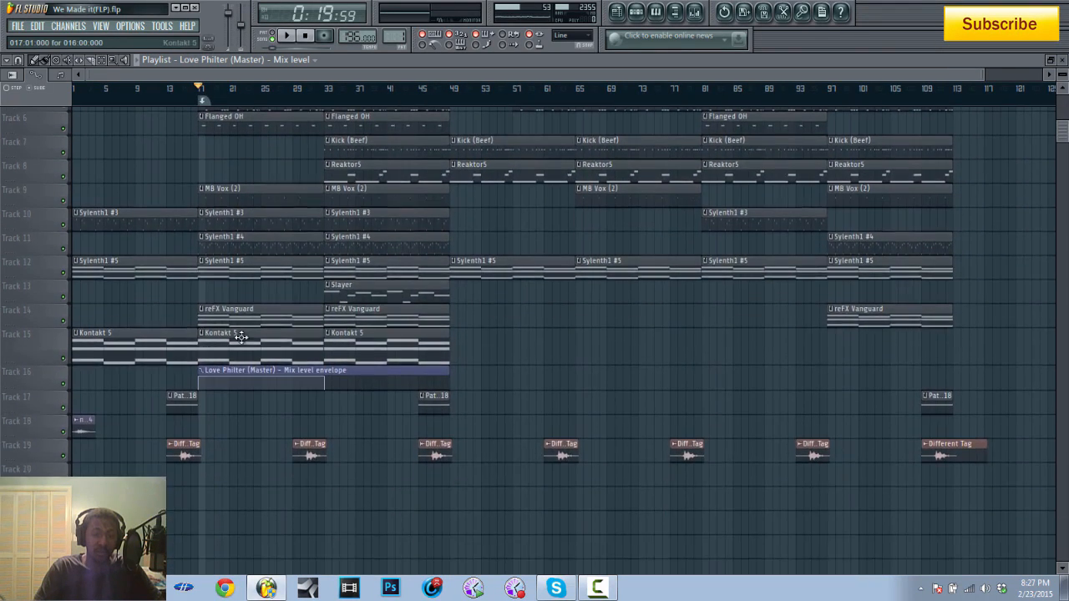
{"action": "scroll", "coordinate": [237, 345], "scroll_direction": "up", "scroll_amount": 5}
{"action": "scroll", "coordinate": [263, 305], "scroll_direction": "down", "scroll_amount": 4}
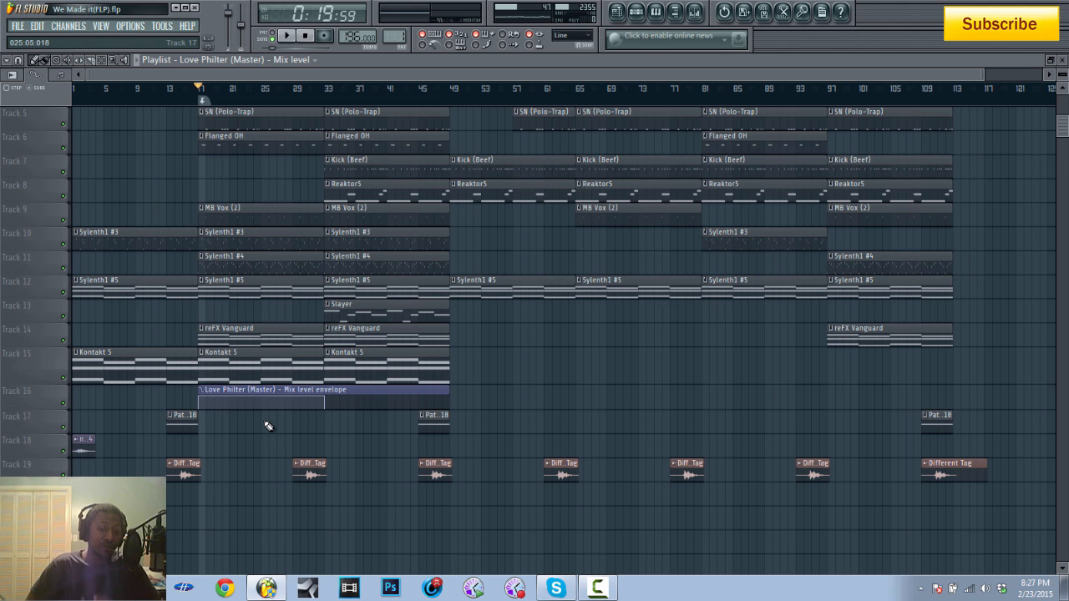
{"action": "scroll", "coordinate": [276, 417], "scroll_direction": "up", "scroll_amount": 4}
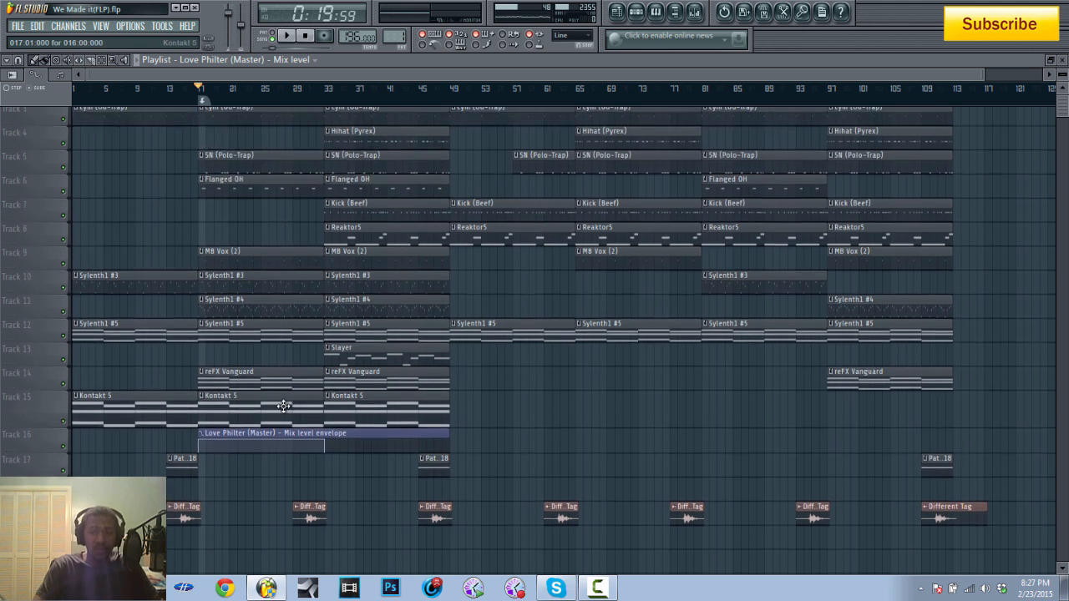
{"action": "scroll", "coordinate": [487, 281], "scroll_direction": "down", "scroll_amount": 1}
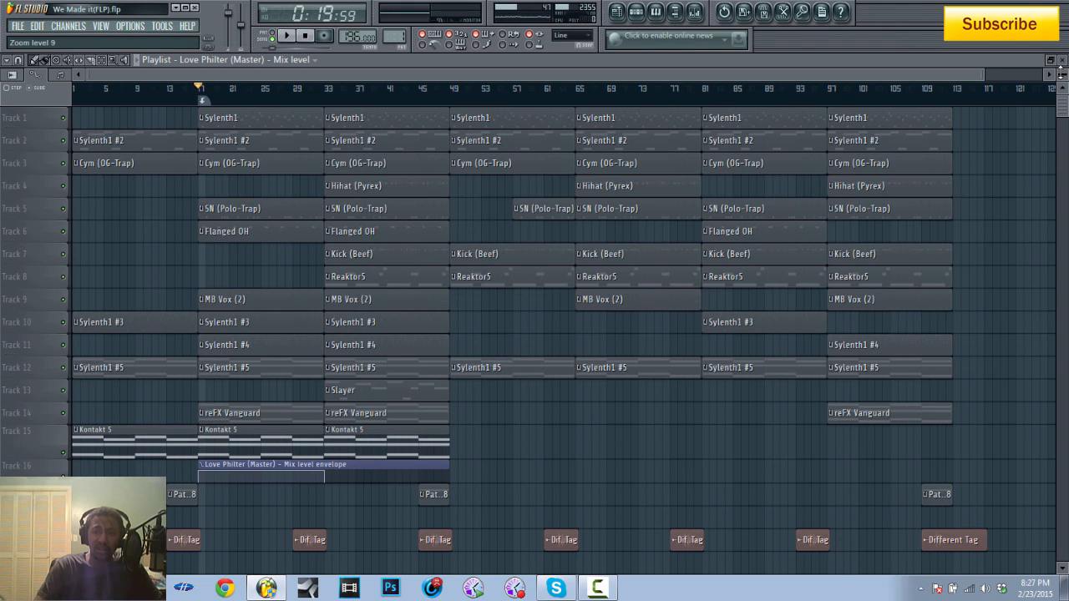